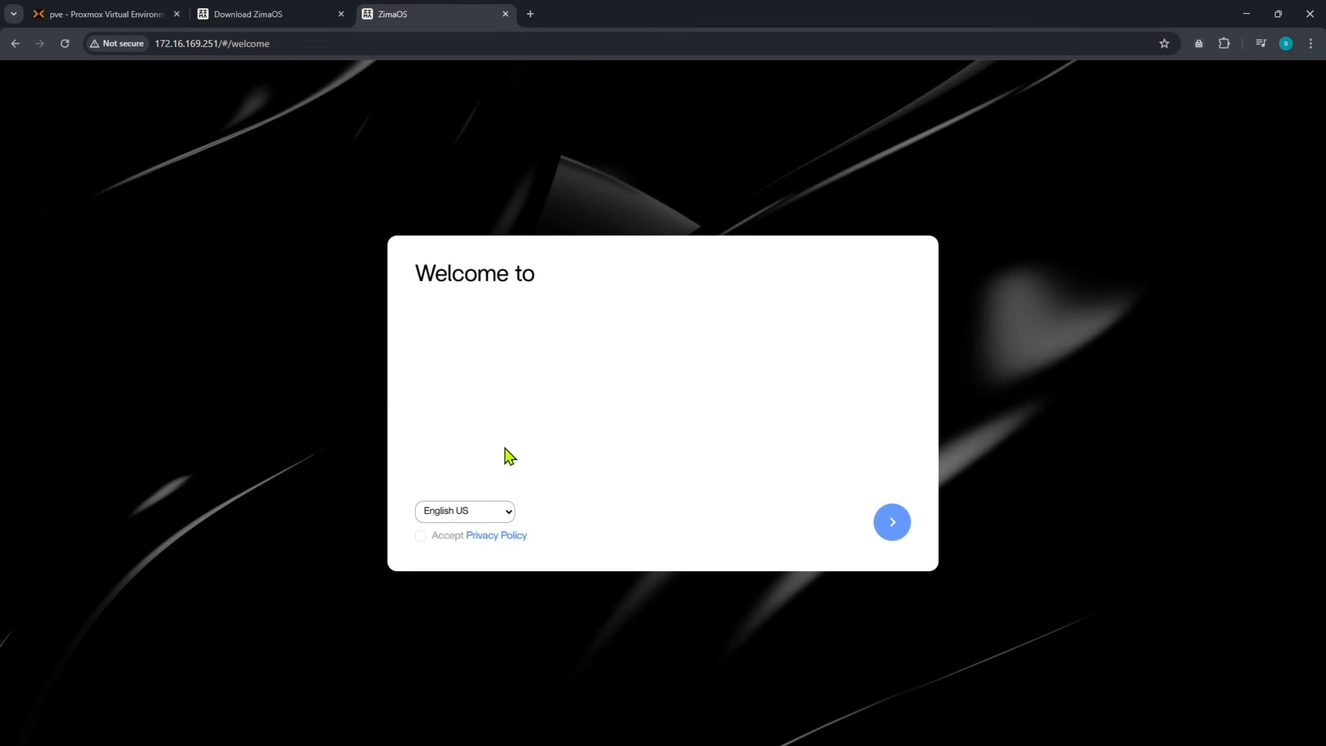
# - Accept the privacy policy and enter username admin with a password and matching confirmation
pyautogui.click(421, 537)
pyautogui.click(892, 525)
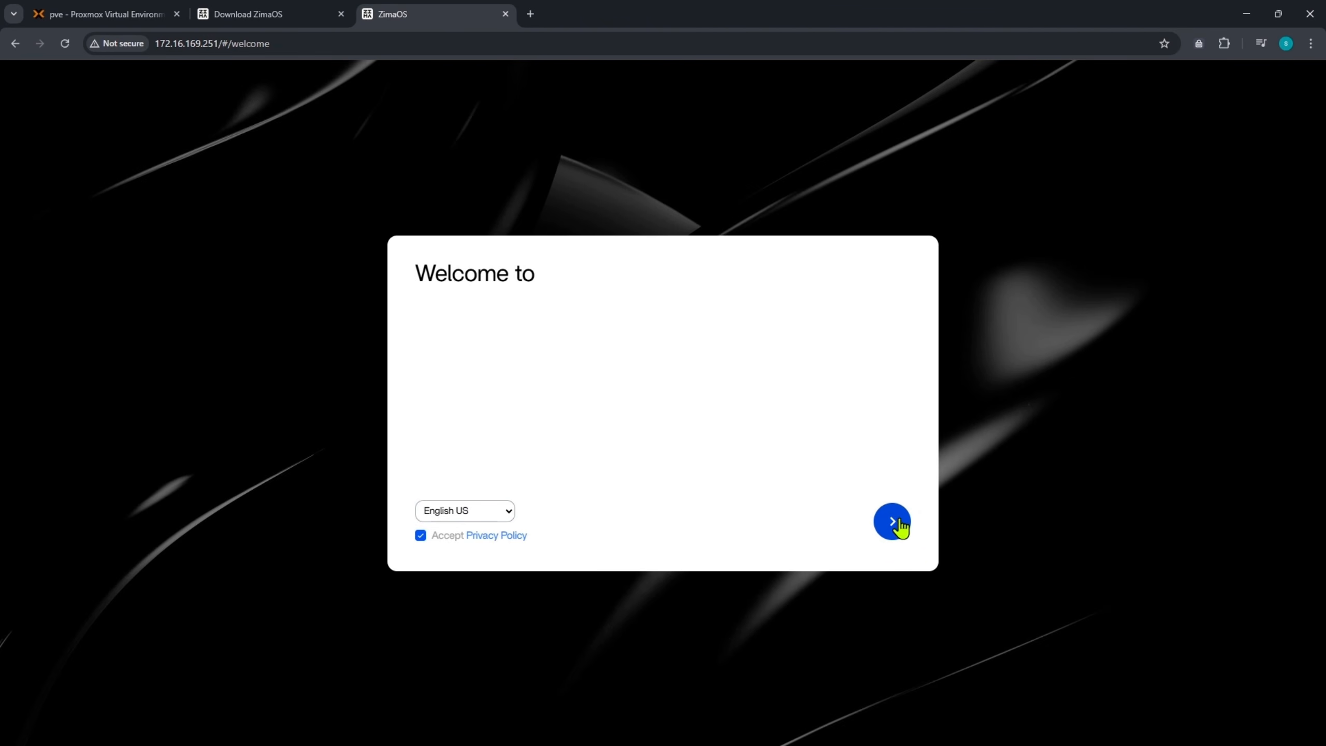
pyautogui.click(548, 465)
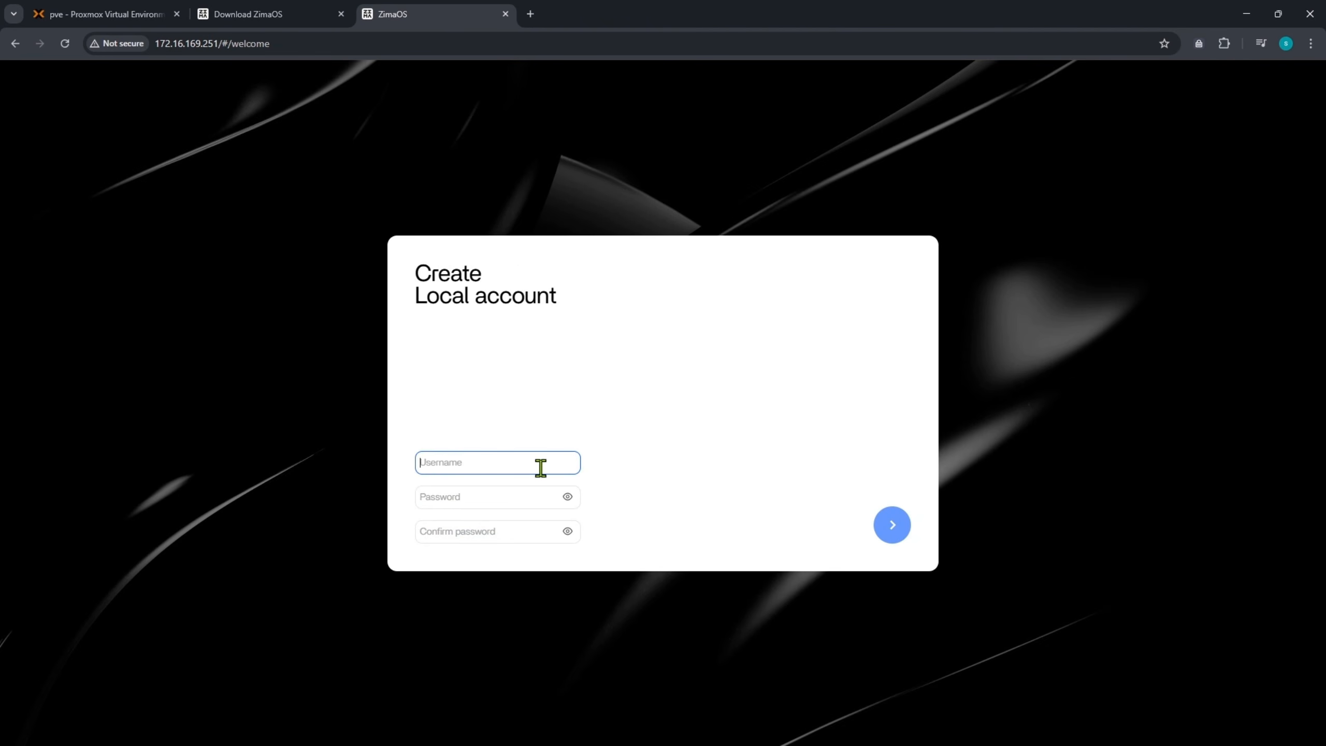
pyautogui.write('a•••')
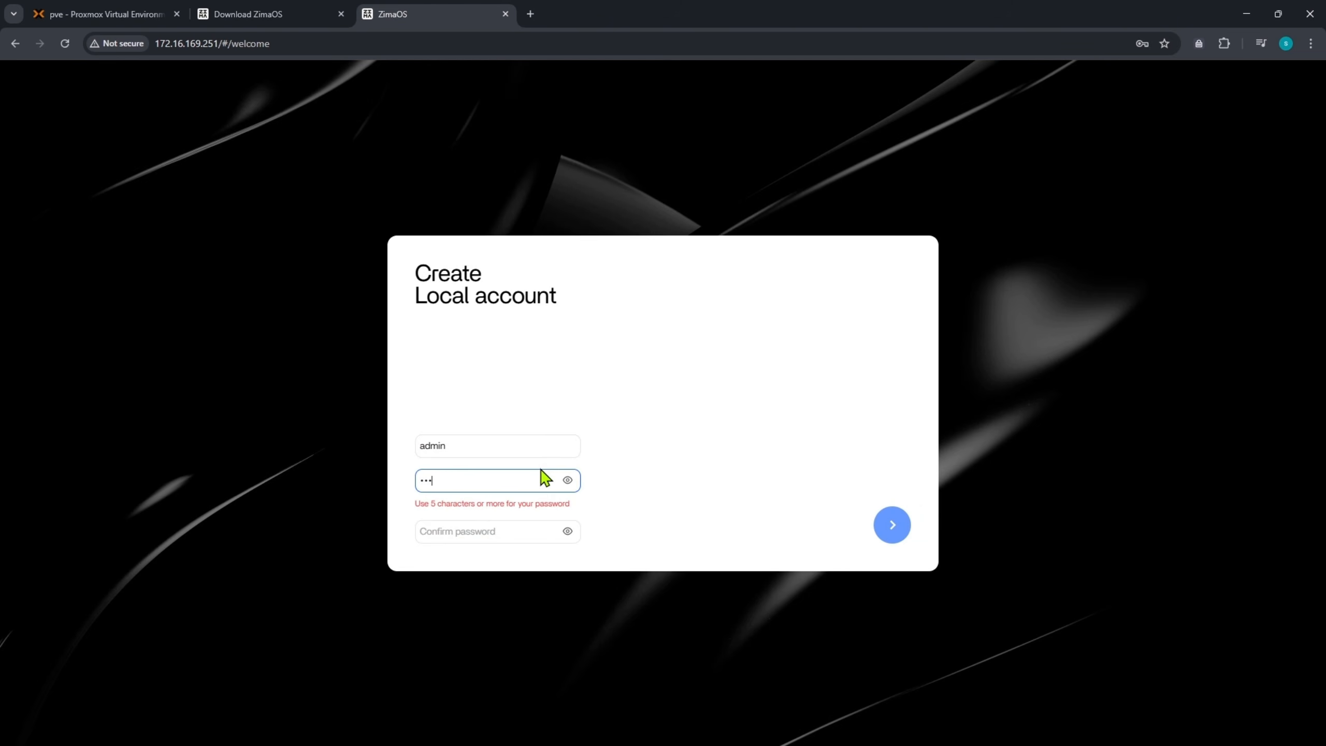
pyautogui.write('•••')
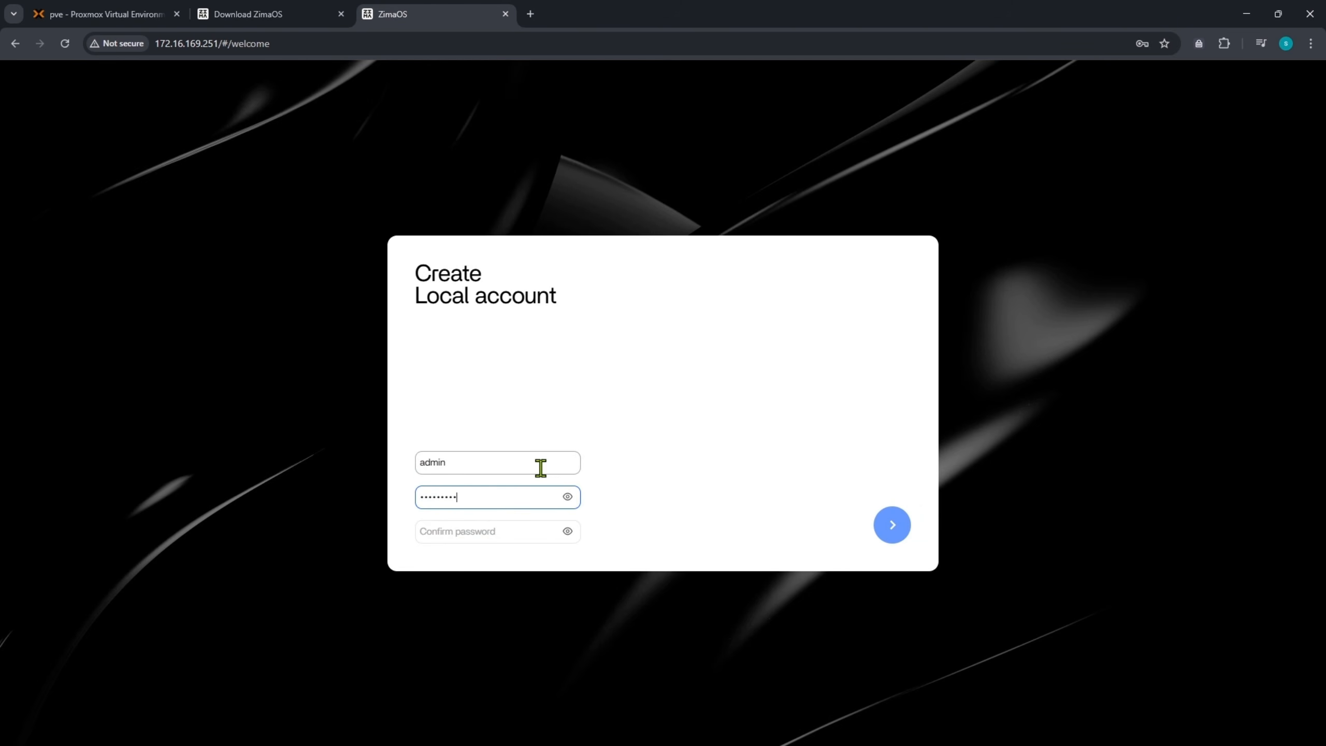
pyautogui.press('Tab')
pyautogui.write('••••')
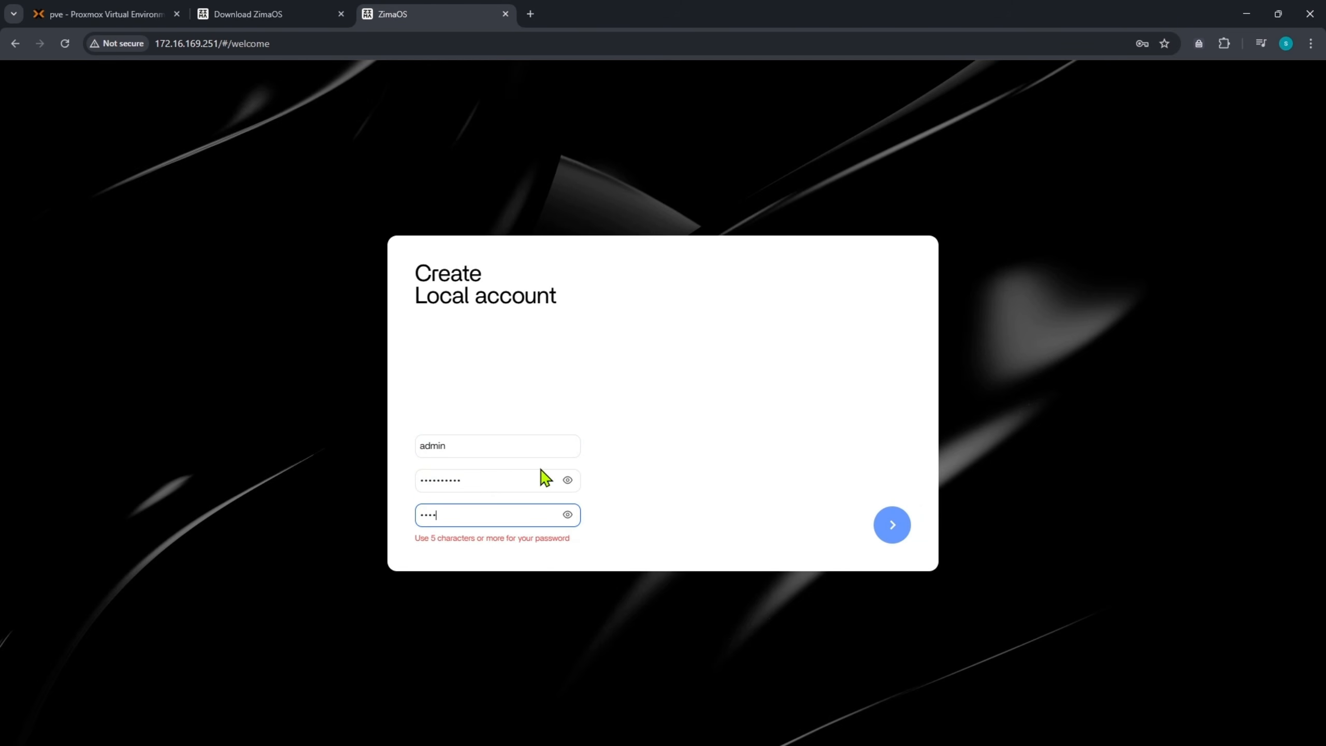
pyautogui.write('••••')
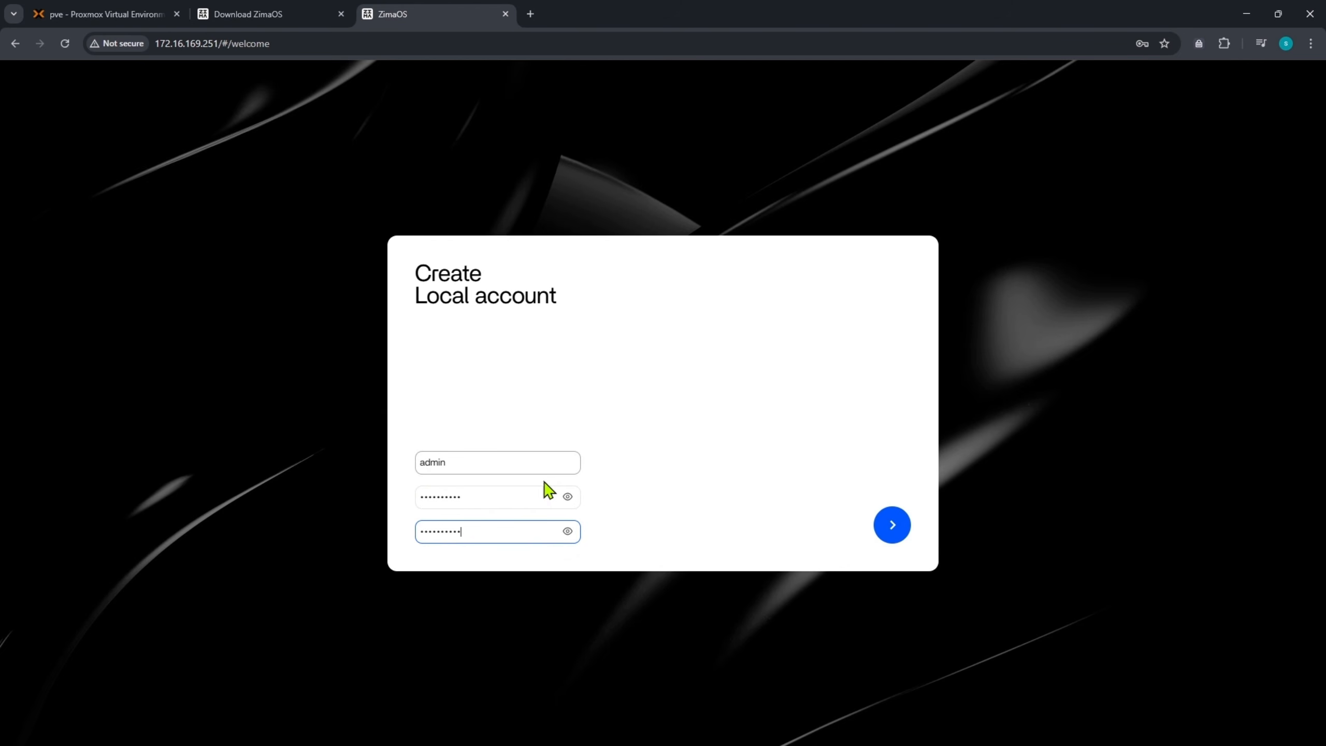
pyautogui.click(898, 538)
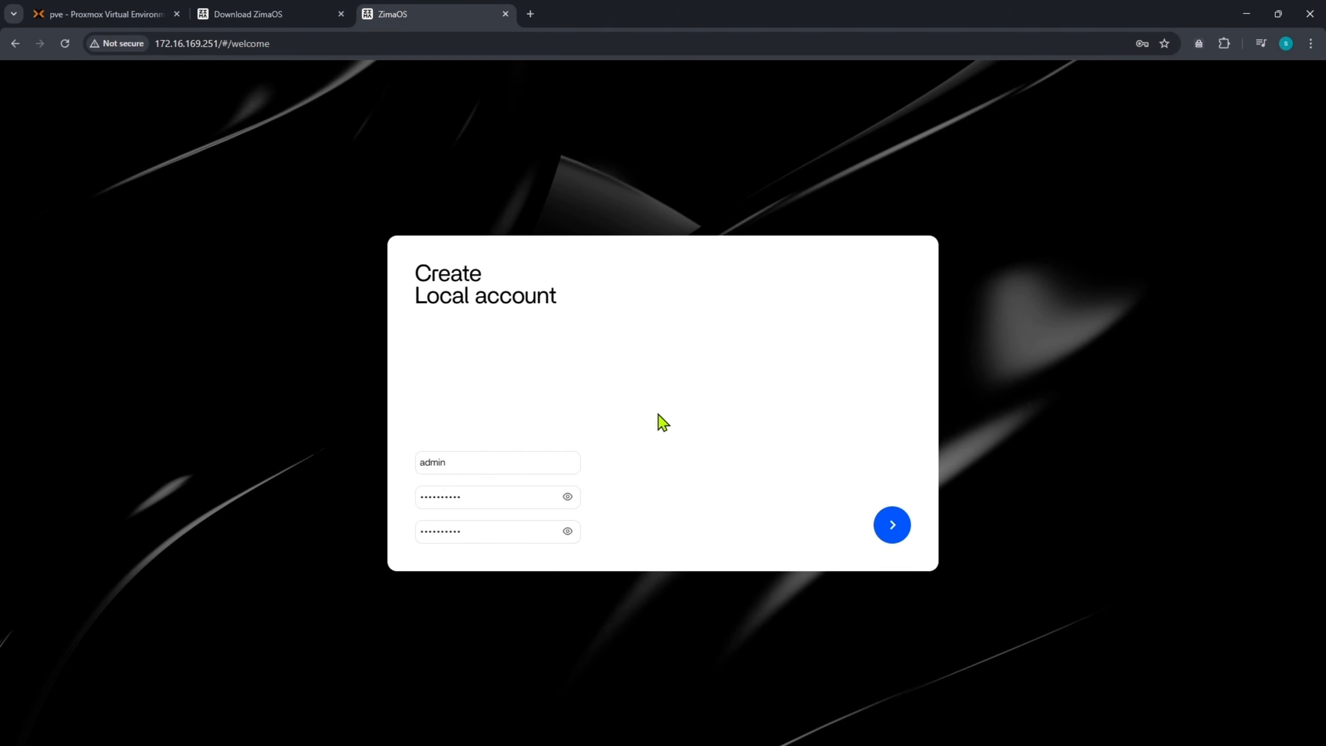
# - Create the local account, decline Chrome's password save, and read the Introducing ZimaOS heading
pyautogui.click(883, 526)
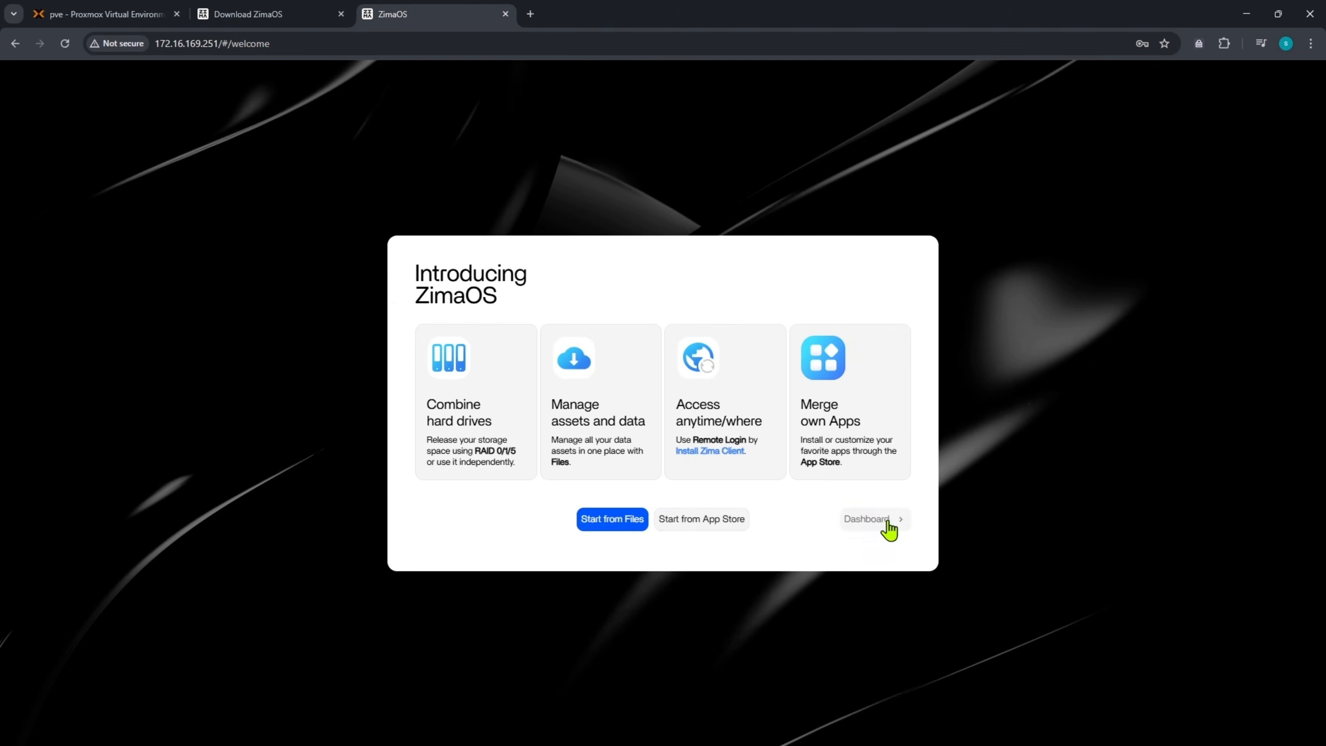
pyautogui.click(1142, 419)
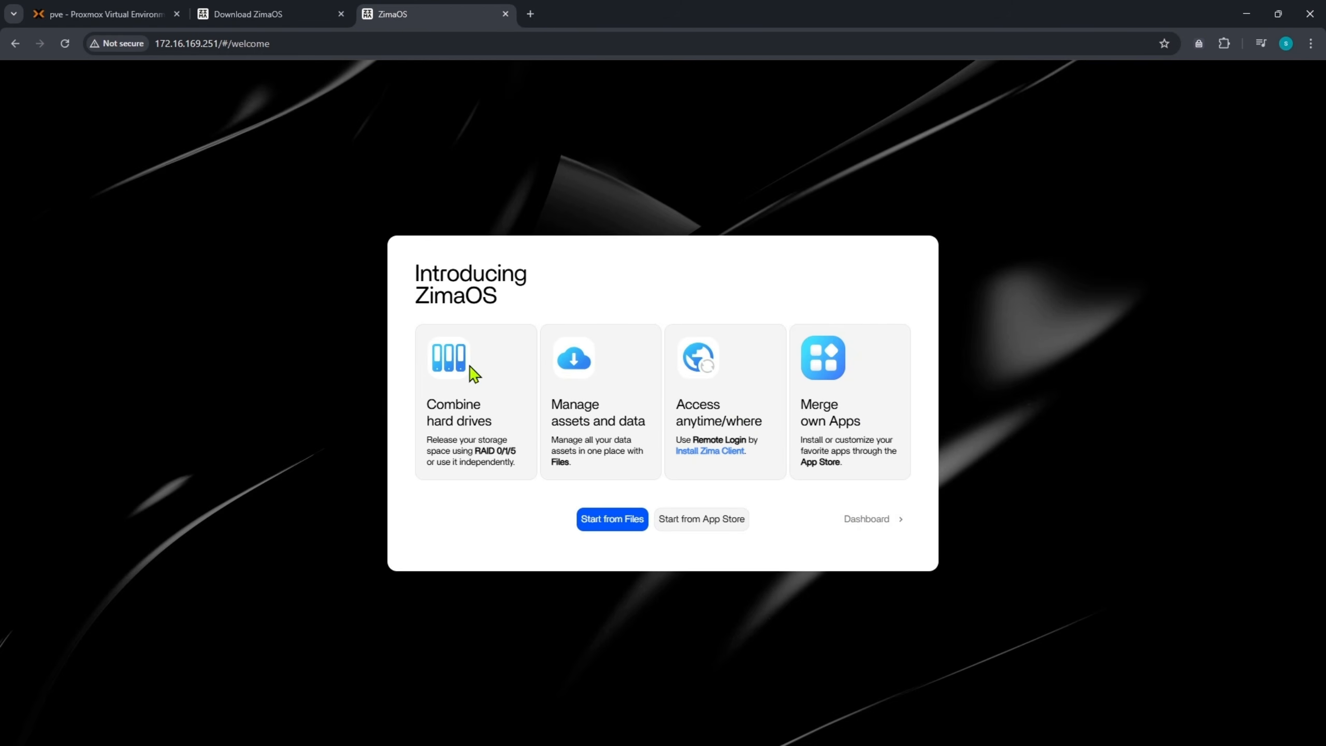
pyautogui.moveTo(423, 275); pyautogui.dragTo(508, 307)
pyautogui.click(459, 402)
# - Read the intro cards on drives, assets, remote access and apps, then close the setup tab
pyautogui.moveTo(428, 403); pyautogui.dragTo(516, 453)
pyautogui.moveTo(551, 410); pyautogui.dragTo(775, 448)
pyautogui.moveTo(800, 405); pyautogui.dragTo(850, 440)
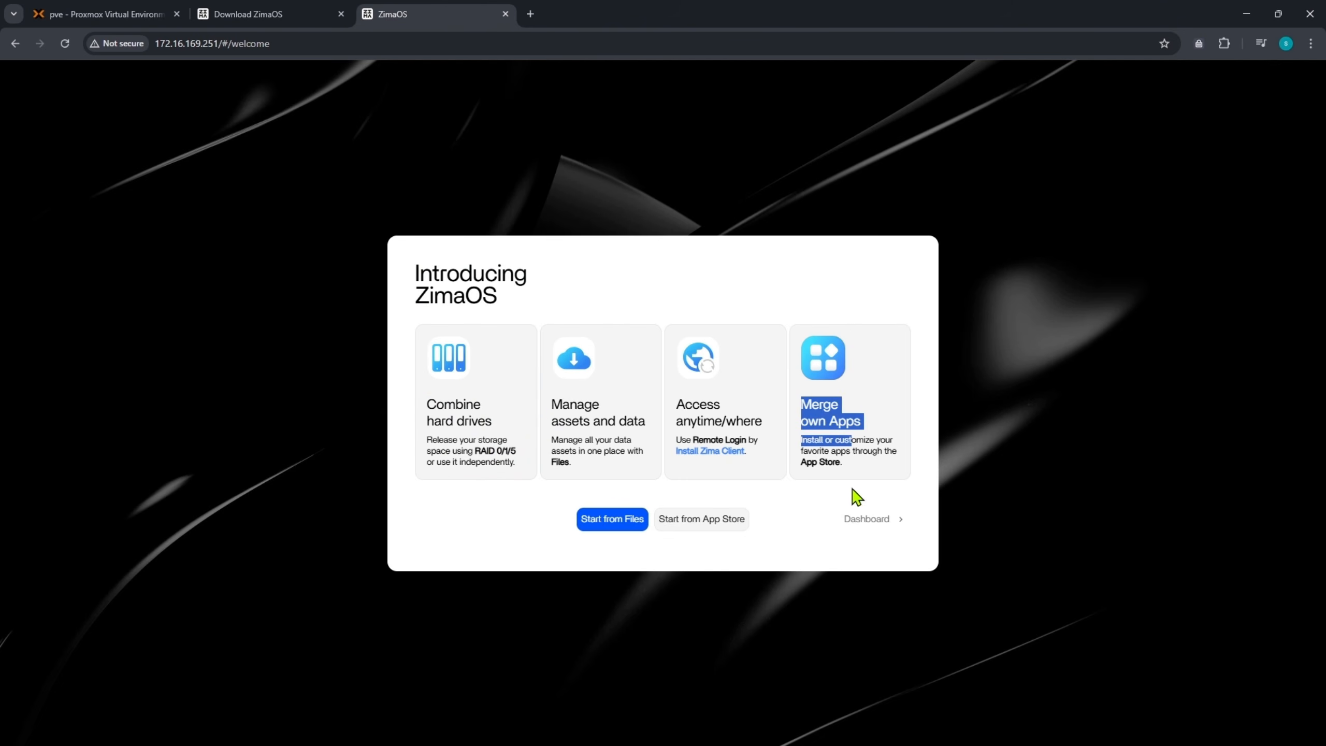
pyautogui.click(821, 538)
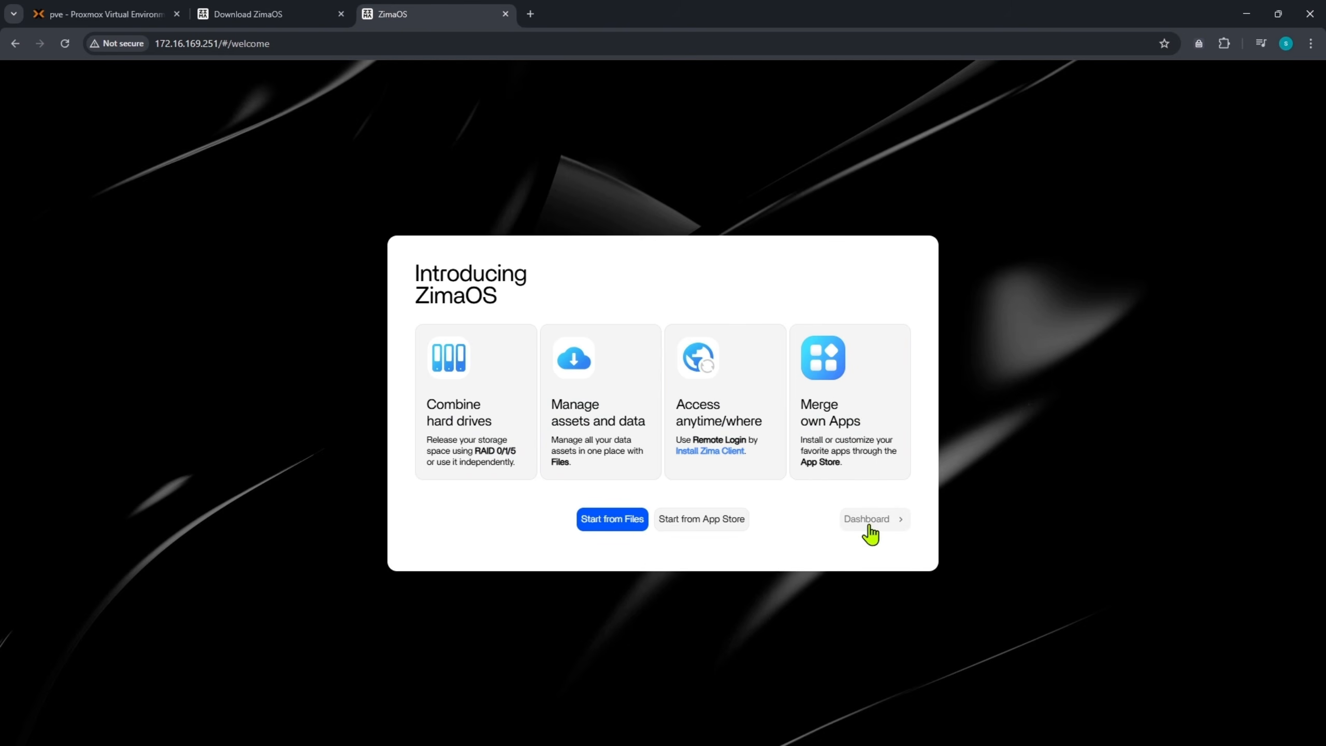
pyautogui.hotkey('ctrl', 'w')
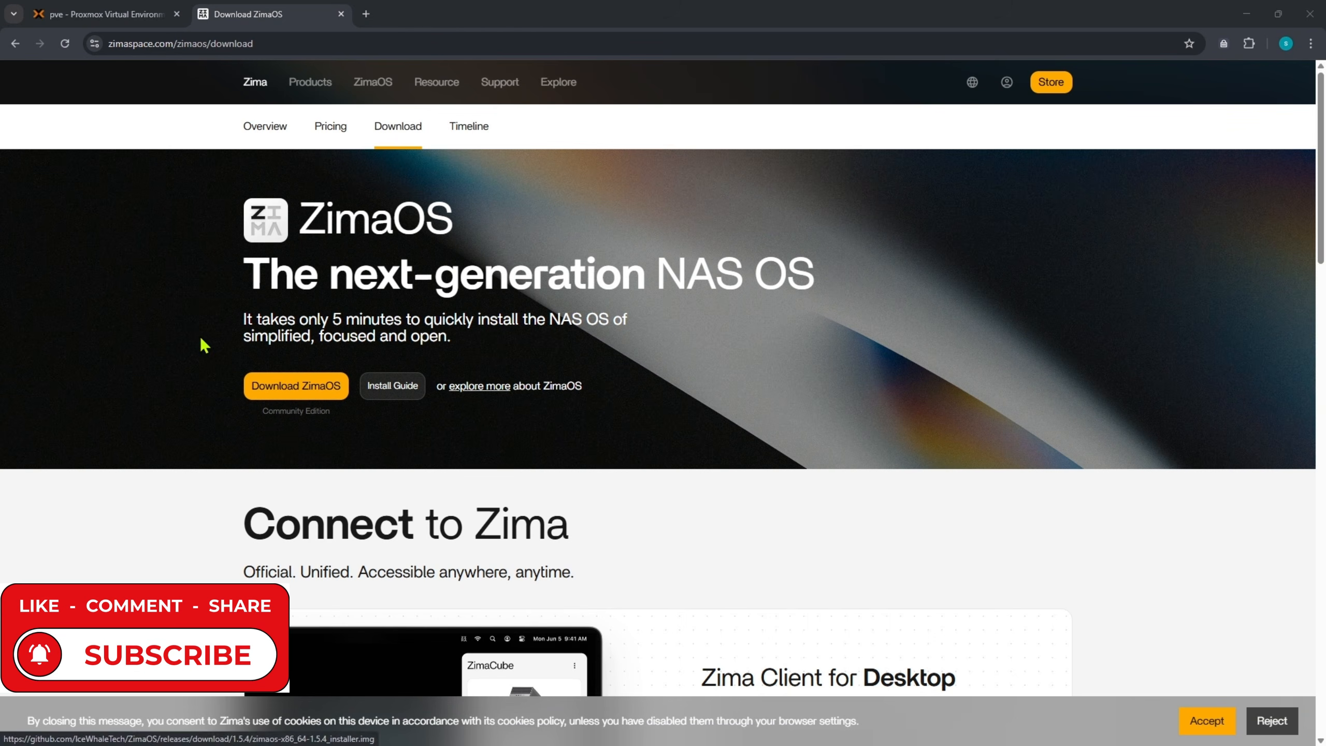
# - Read through the ZimaOS overview page, highlighting the Open NAS OS headline and data quotes
pyautogui.click(263, 128)
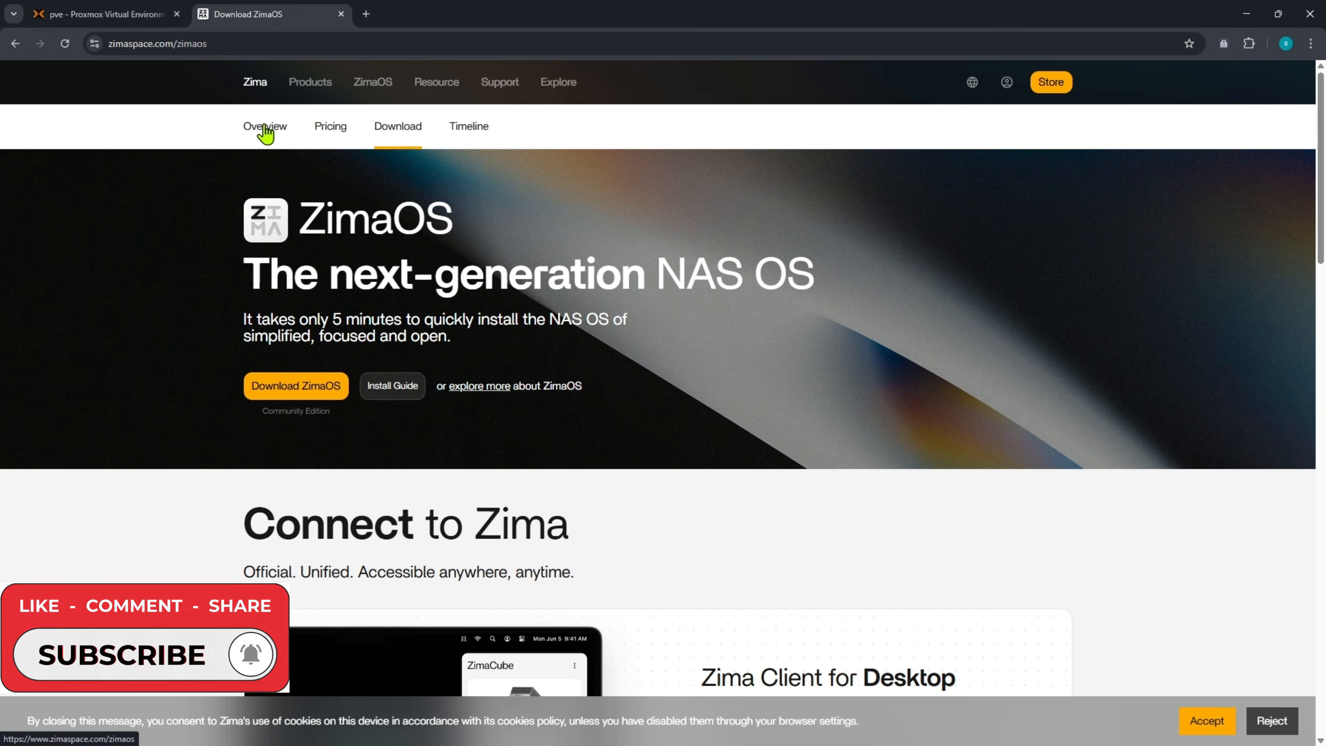
pyautogui.scroll(-5, 518, 399)
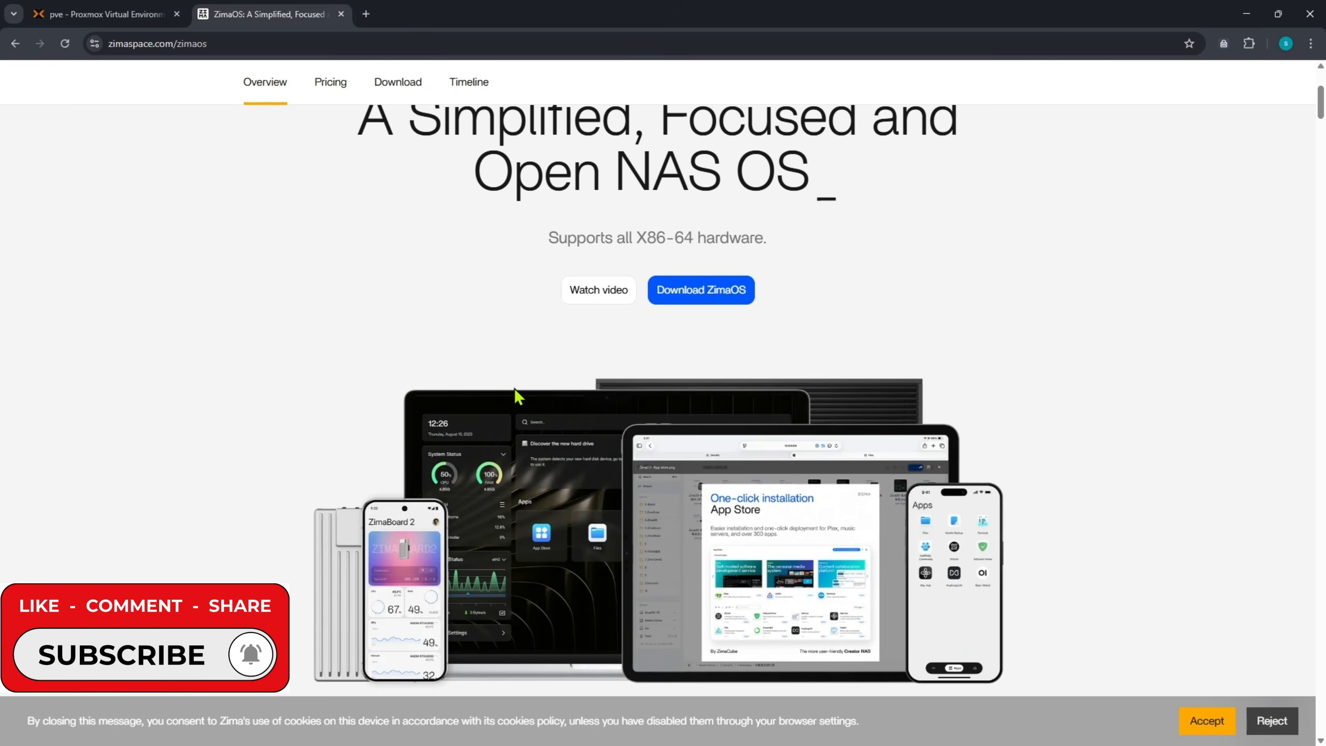
pyautogui.scroll(2, 509, 393)
pyautogui.moveTo(357, 258); pyautogui.dragTo(917, 334)
pyautogui.click(803, 314)
pyautogui.moveTo(476, 302); pyautogui.dragTo(811, 299)
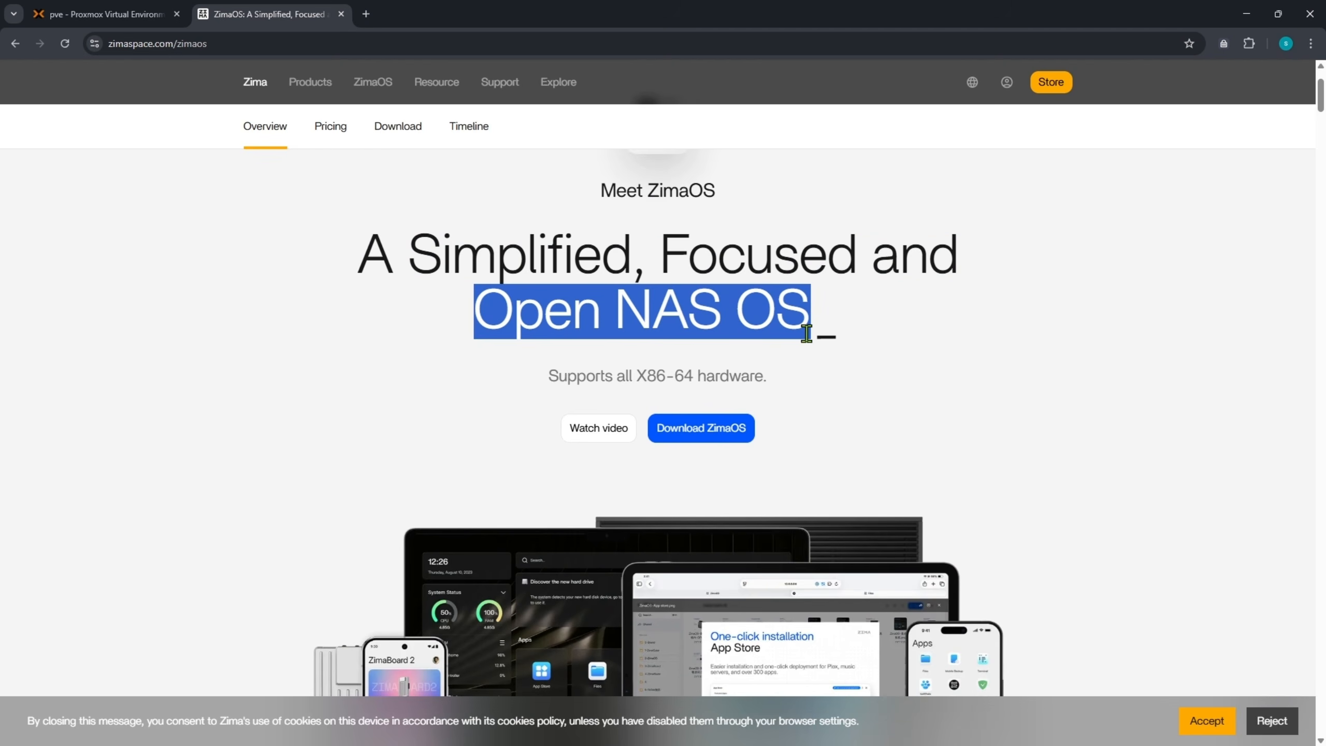
pyautogui.scroll(-4, 796, 412)
pyautogui.click(1085, 276)
pyautogui.scroll(-2, 1064, 334)
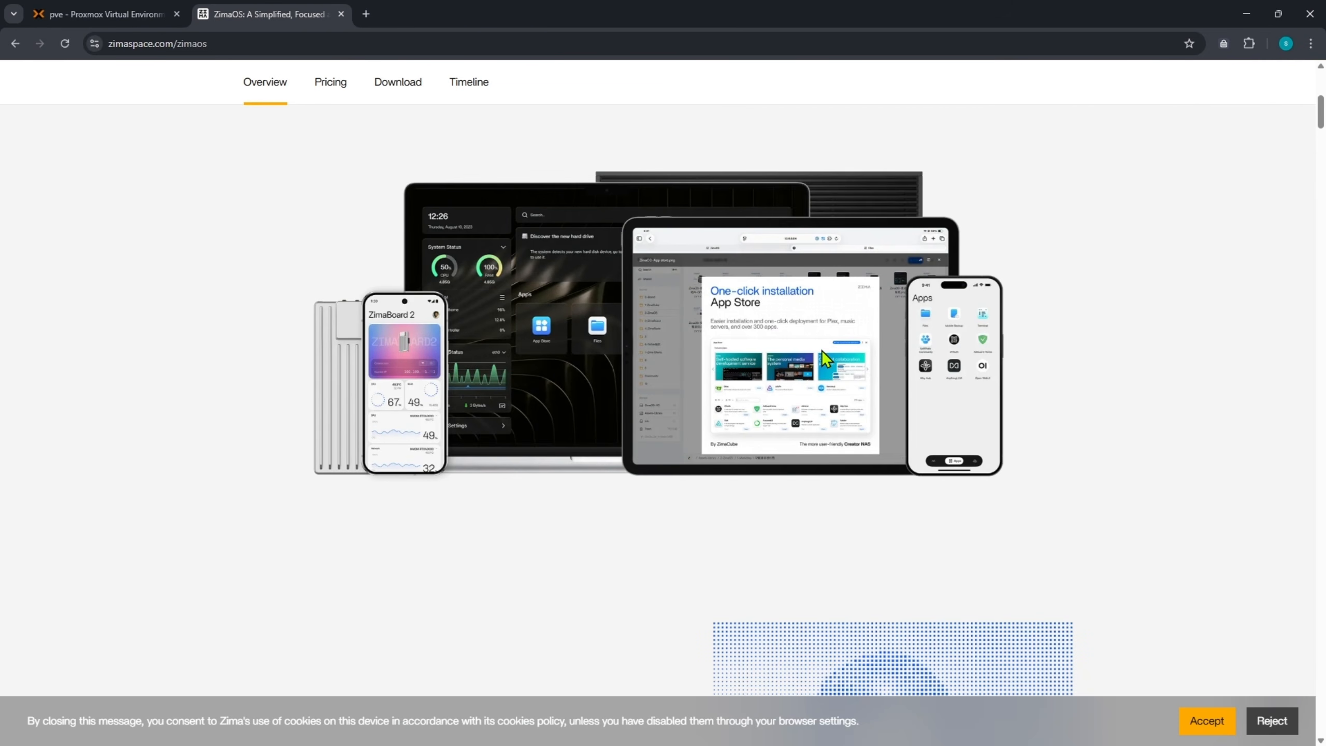
pyautogui.scroll(-4, 821, 350)
pyautogui.scroll(-4, 822, 358)
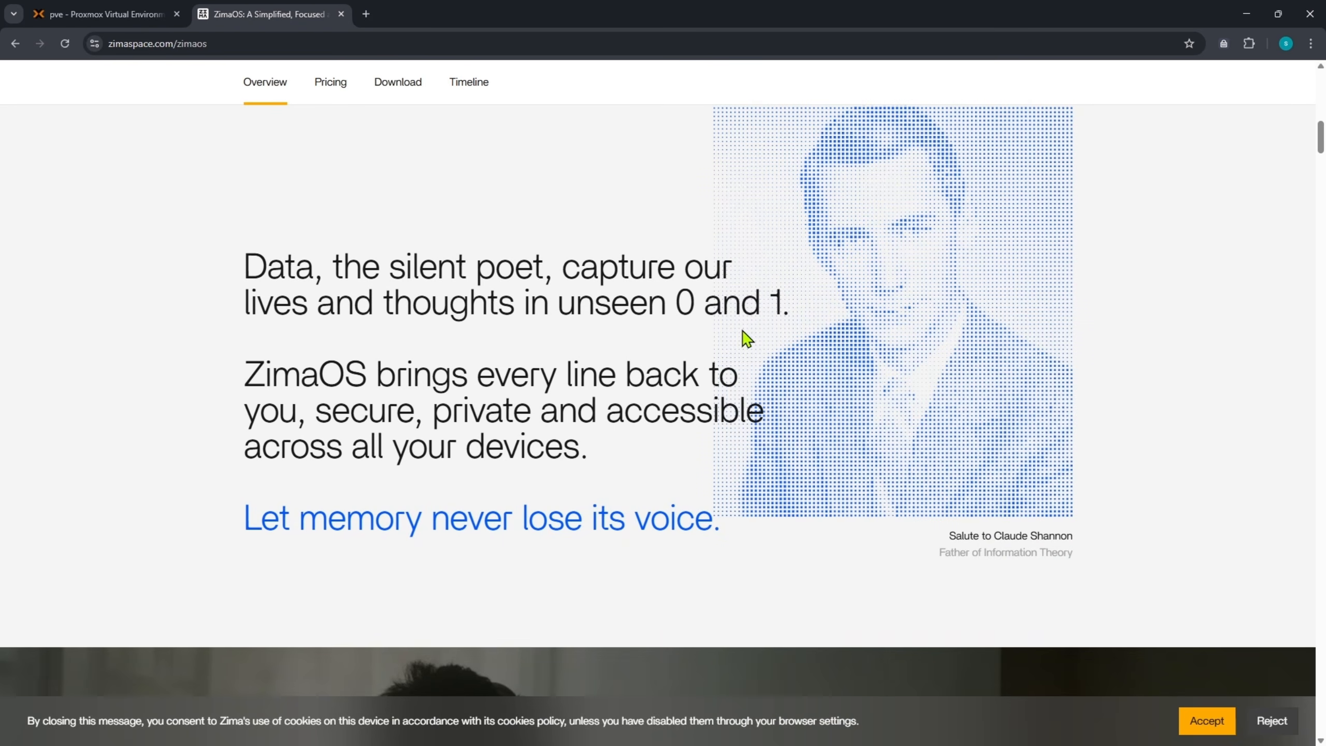
pyautogui.moveTo(245, 261); pyautogui.dragTo(786, 306)
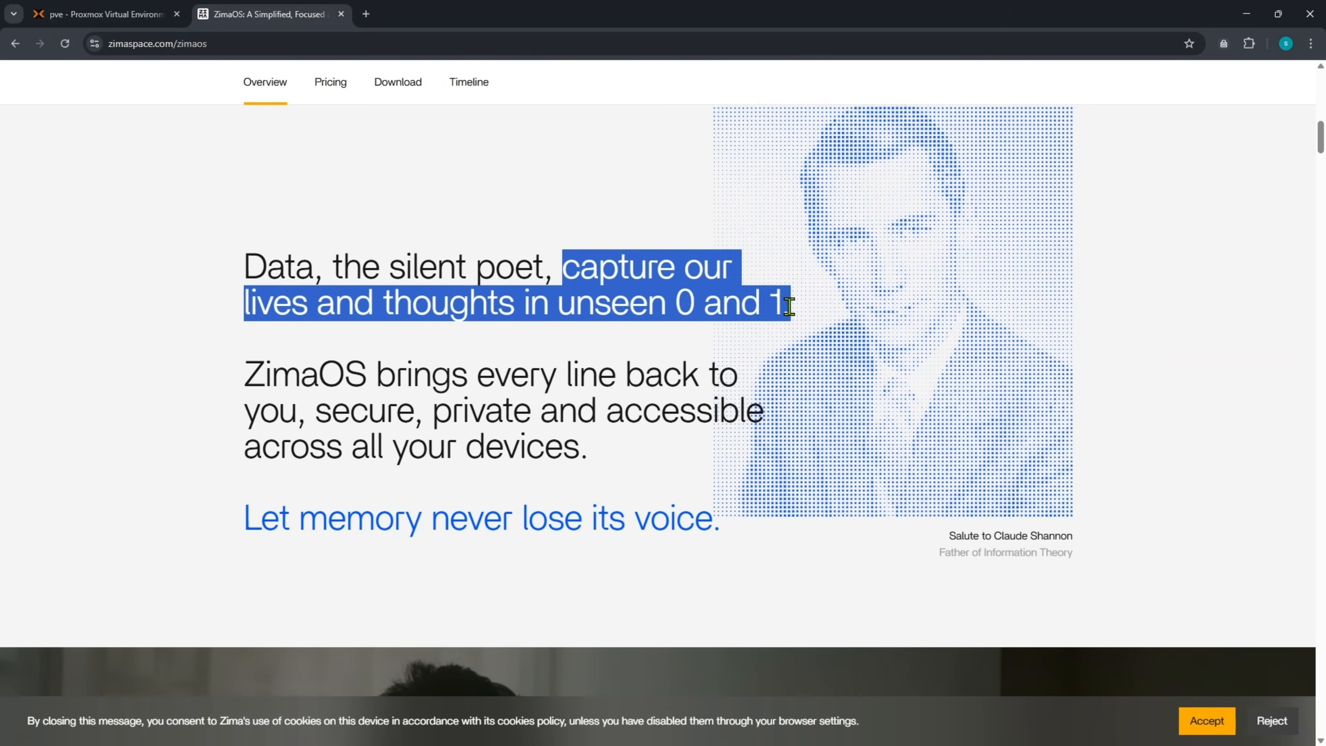
pyautogui.moveTo(244, 375); pyautogui.dragTo(626, 455)
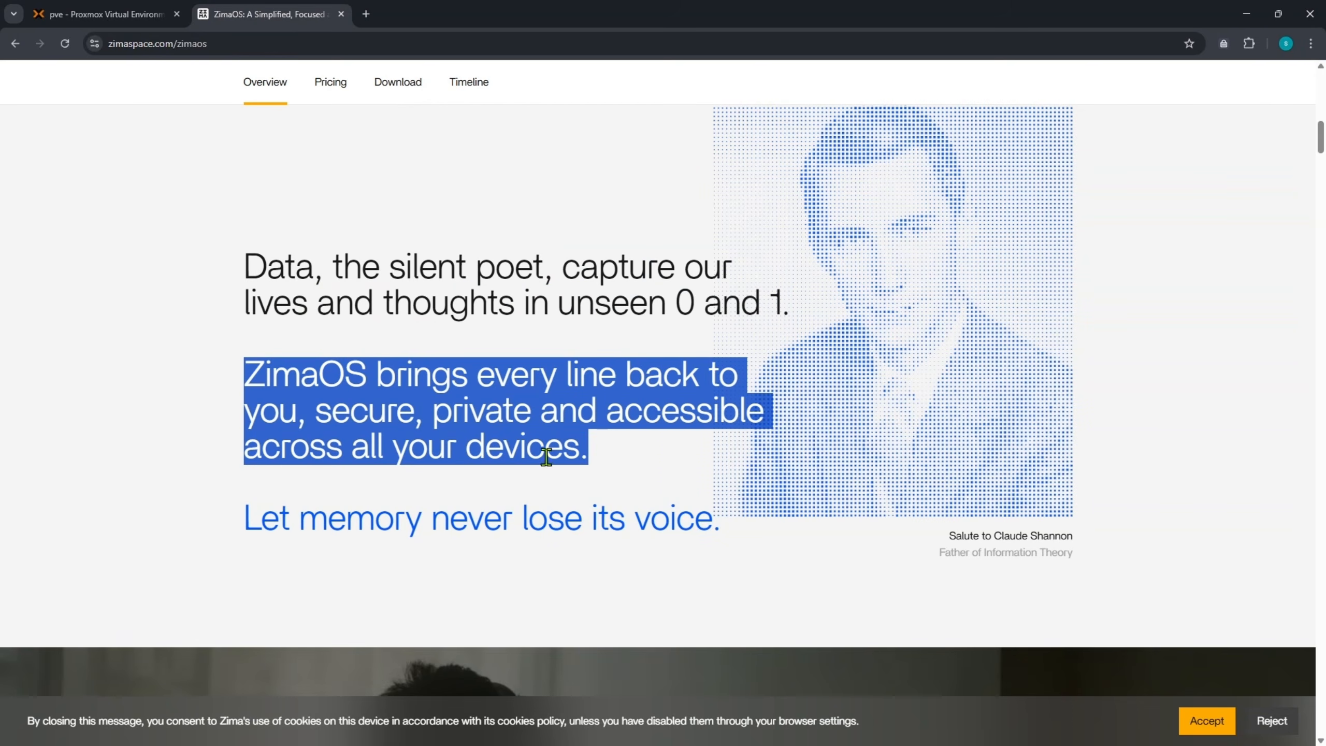
pyautogui.scroll(15, 370, 525)
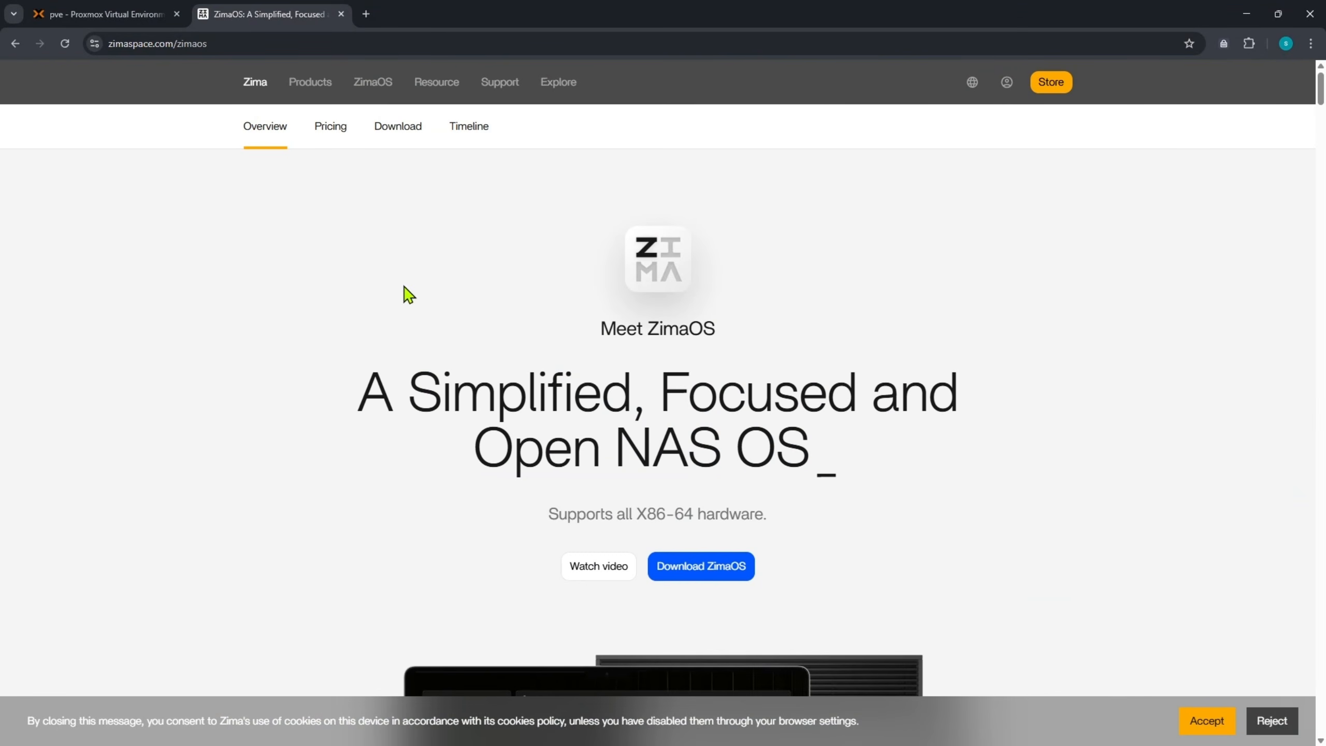
# - Return to the ZimaOS download page, read its heading and tagline, then switch to Proxmox
pyautogui.click(396, 136)
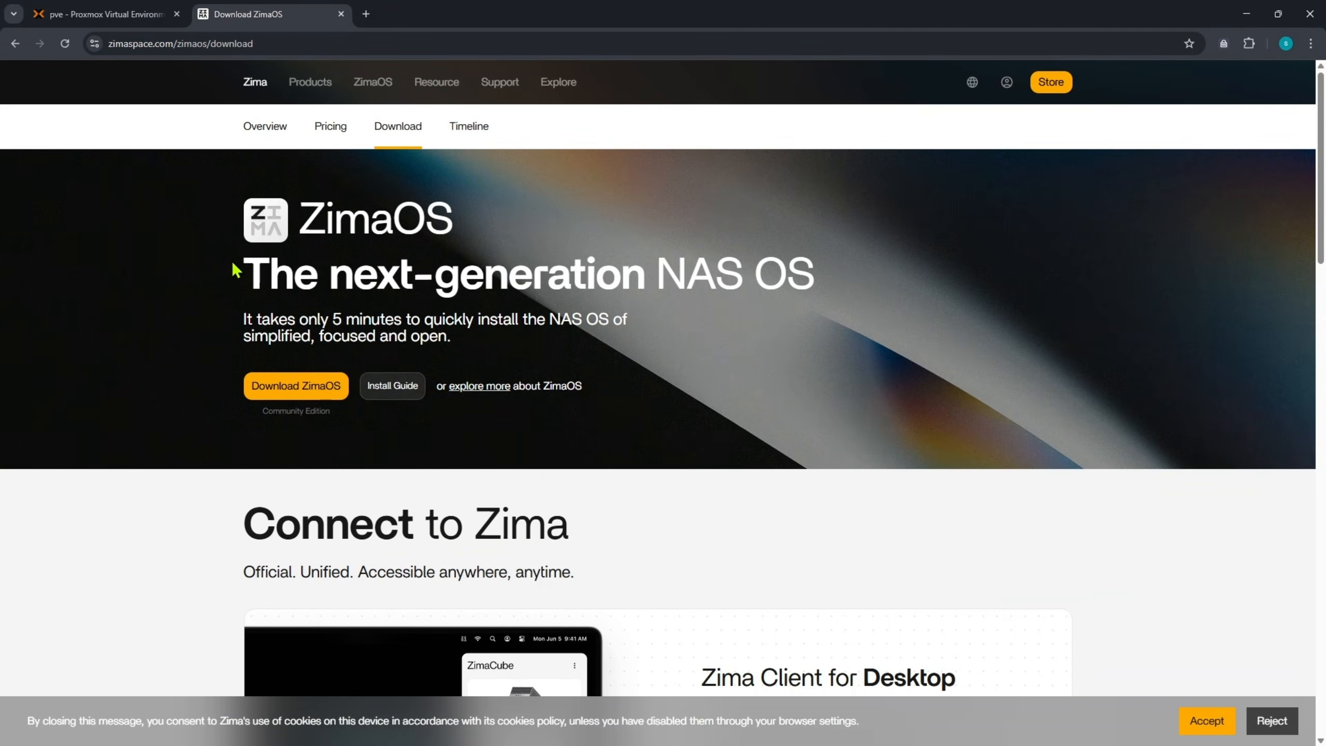
pyautogui.moveTo(302, 229); pyautogui.dragTo(460, 227)
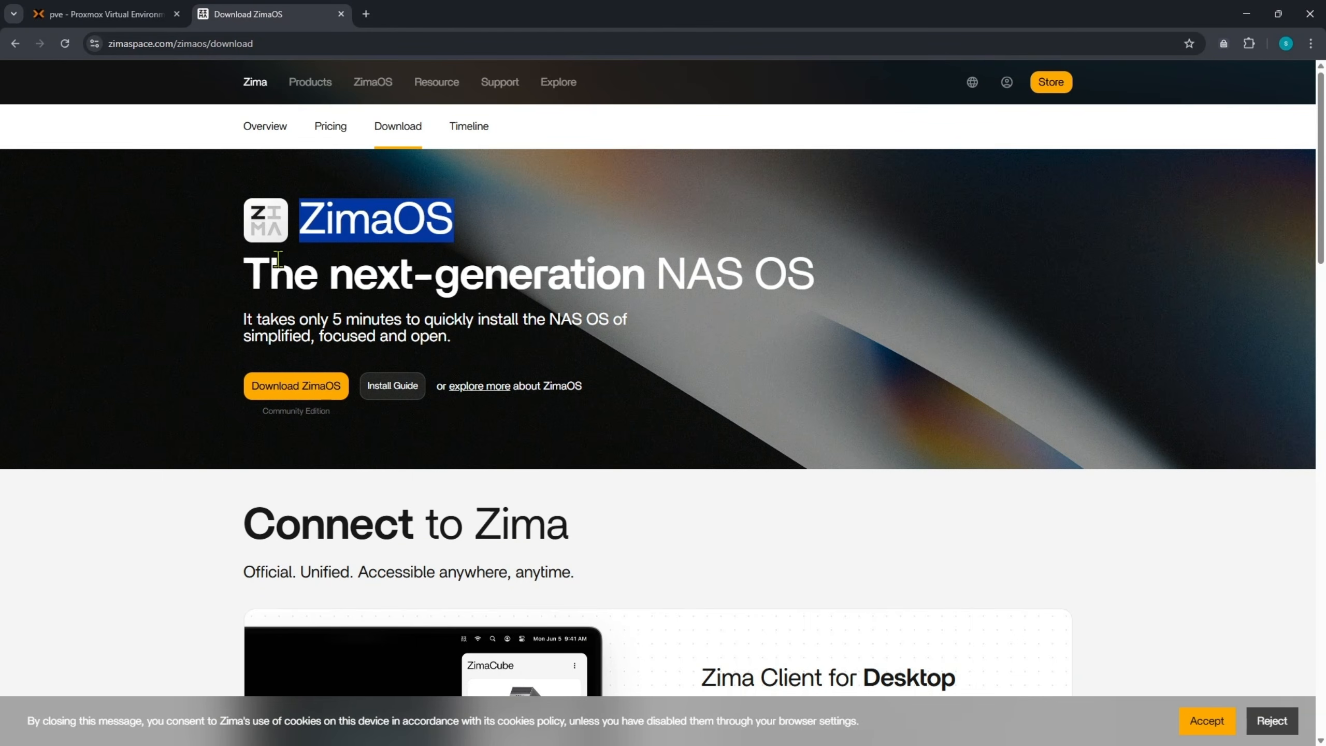
pyautogui.moveTo(245, 313); pyautogui.dragTo(461, 347)
pyautogui.click(463, 346)
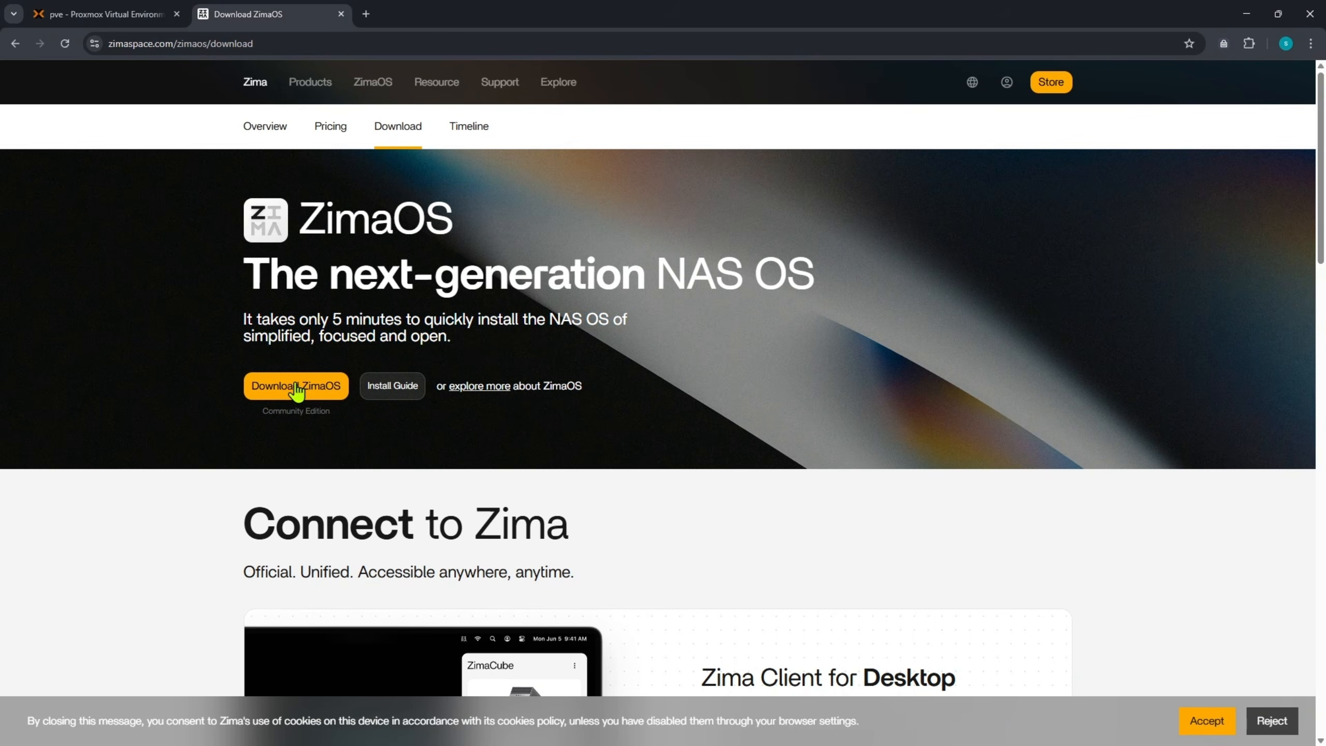
pyautogui.click(96, 9)
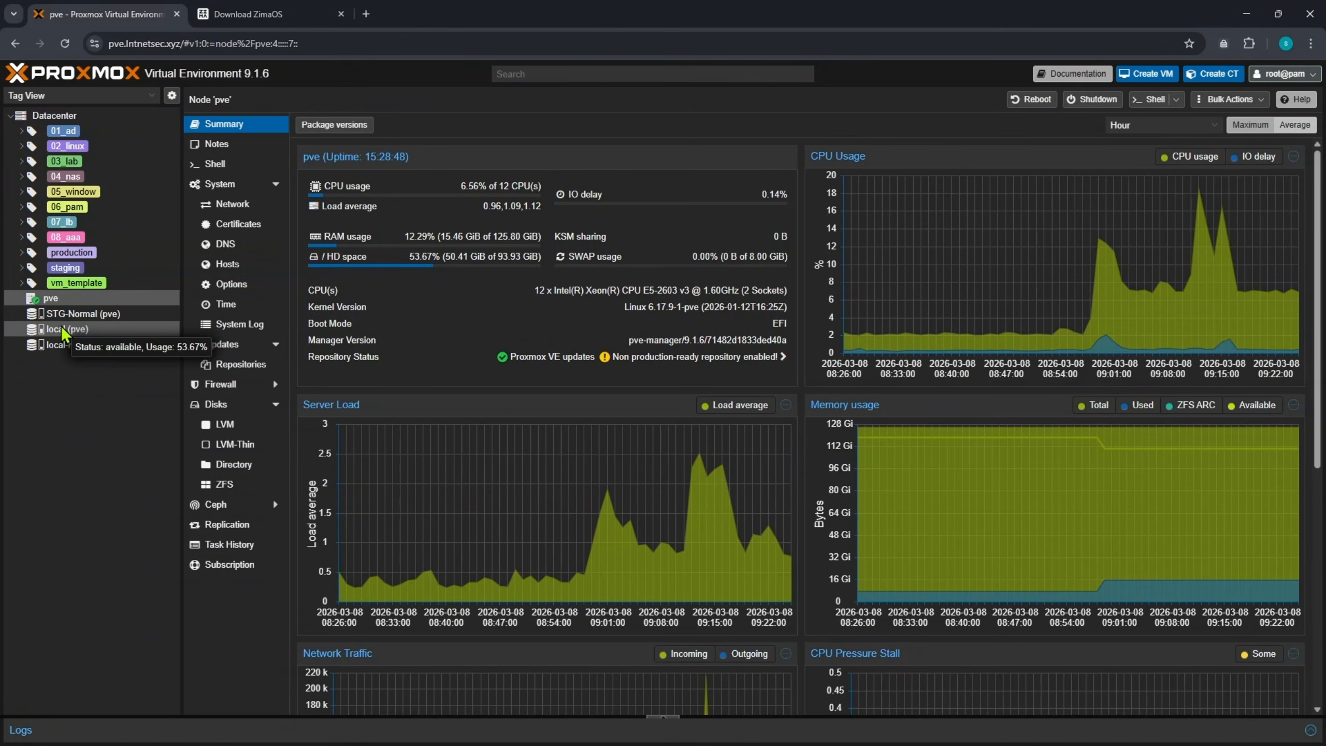
# - Show the ISO Images of local (pve) storage, including zimaos-x86_64-1.5.4_installer.iso
pyautogui.click(65, 332)
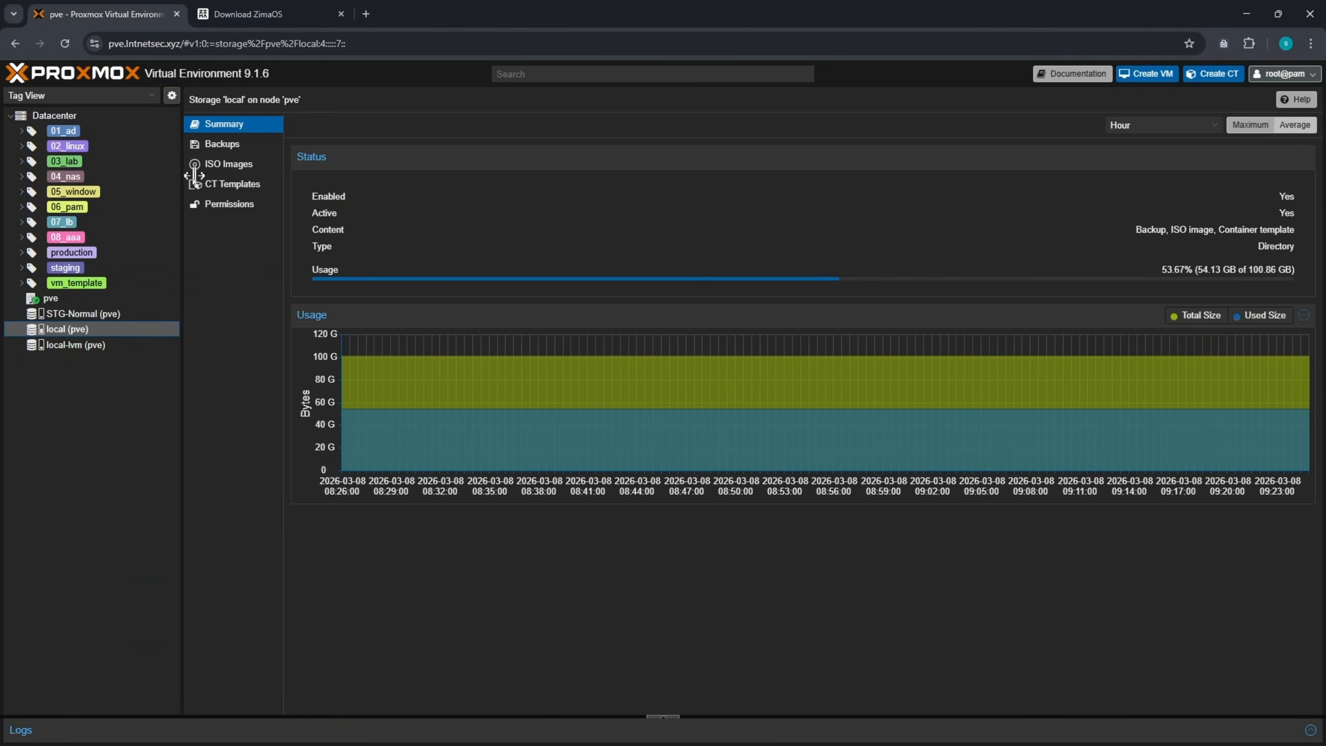
pyautogui.click(235, 166)
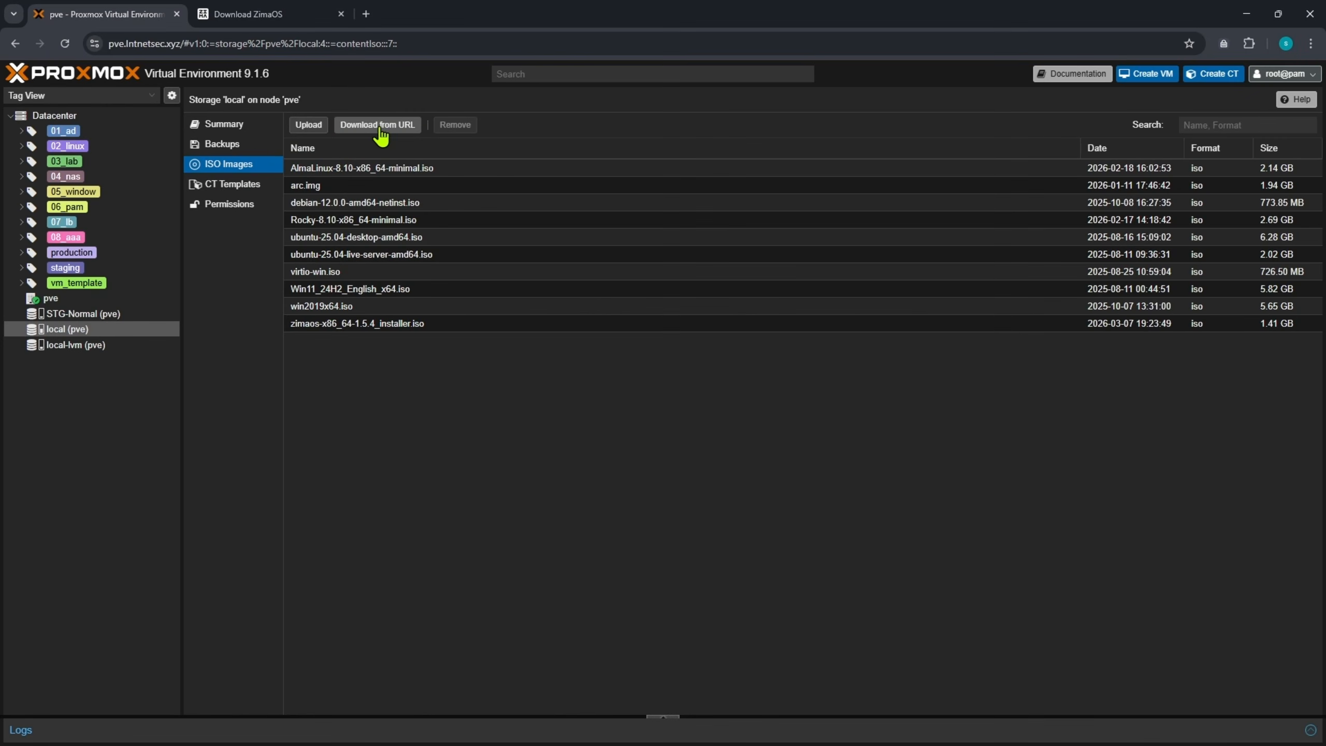
# - Start a Download from URL and copy the Download ZimaOS link address from the Zima site
pyautogui.click(490, 109)
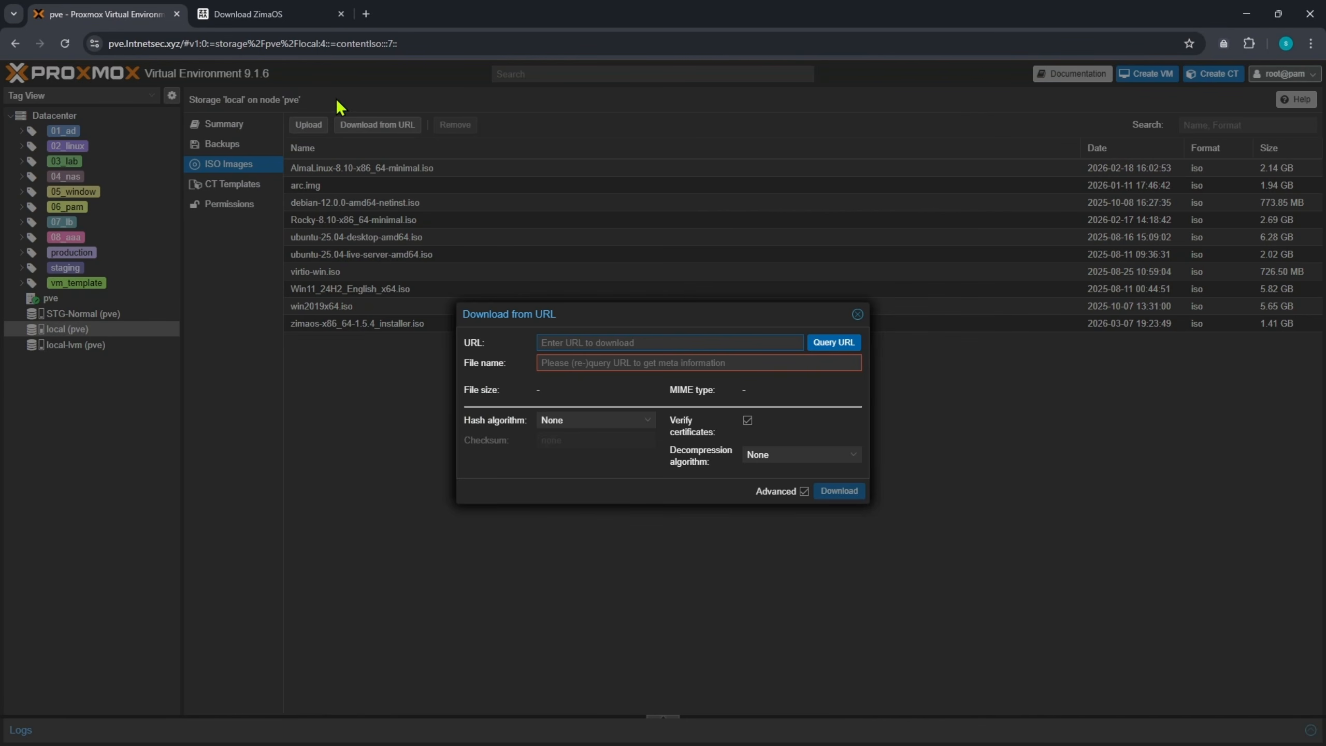
pyautogui.click(267, 7)
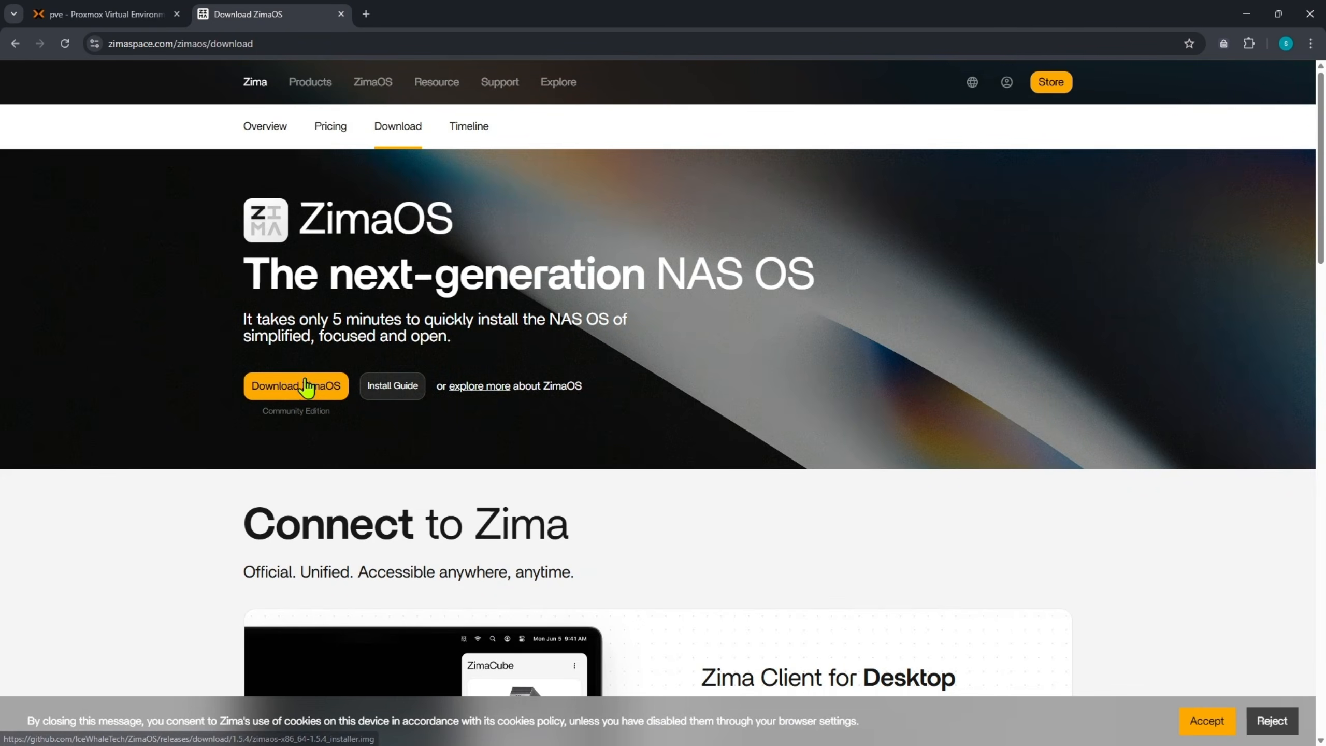
pyautogui.rightClick(305, 383)
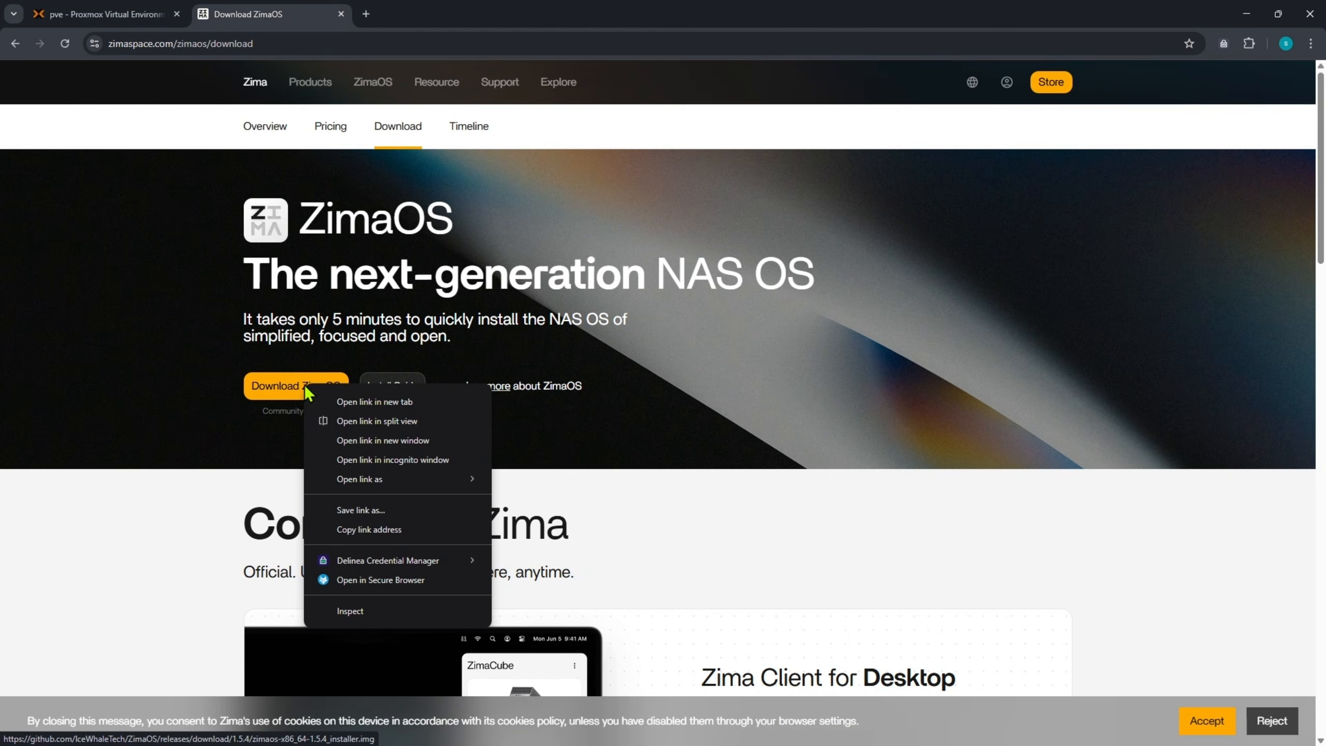
pyautogui.click(359, 529)
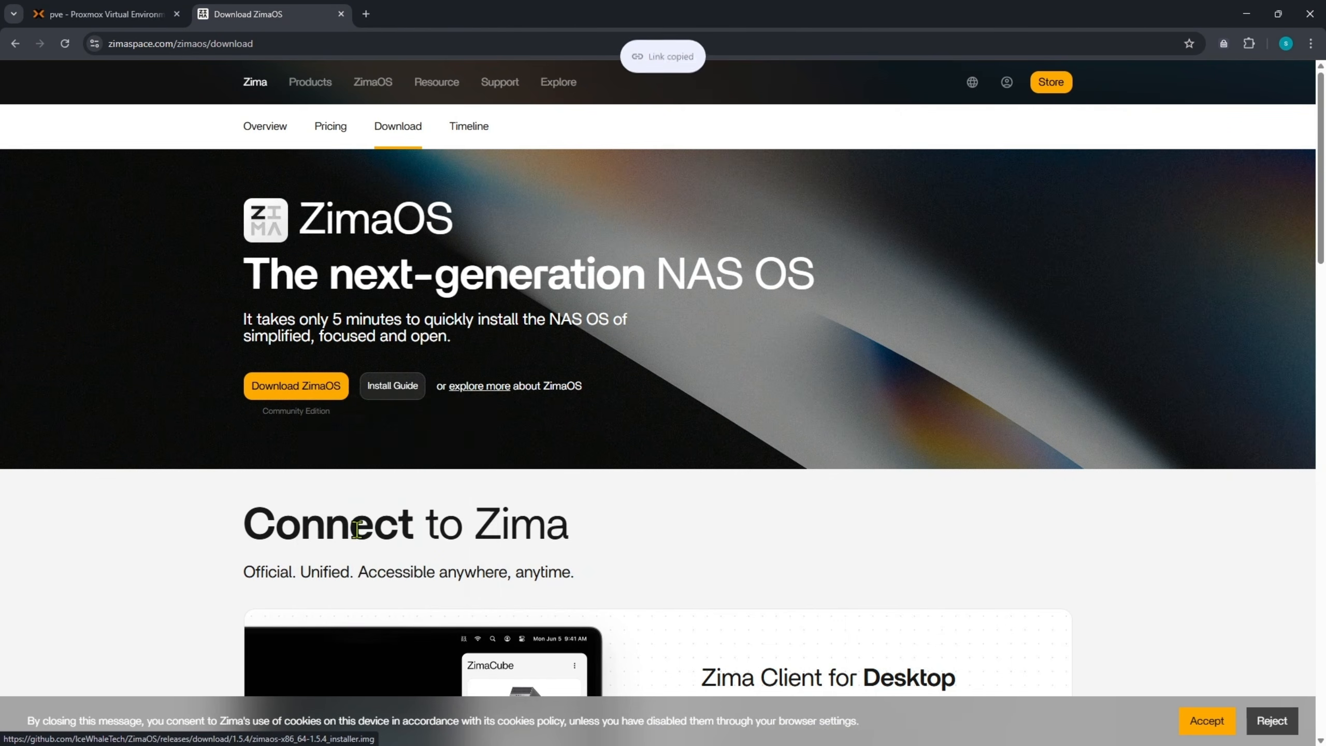
pyautogui.click(108, 8)
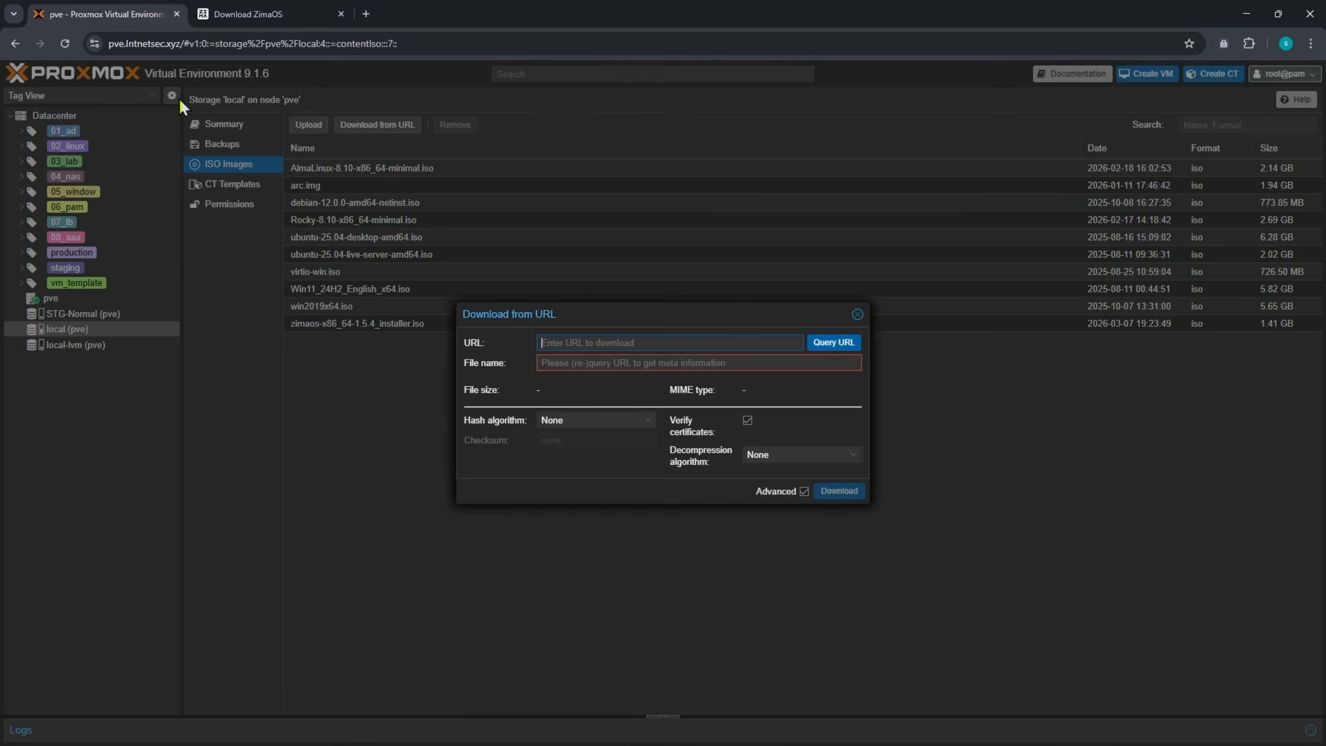
# - Paste the installer link as the URL and query it: zimaos-x86_64-1.5.4_installer.img, 1.32 GiB
pyautogui.click(573, 342)
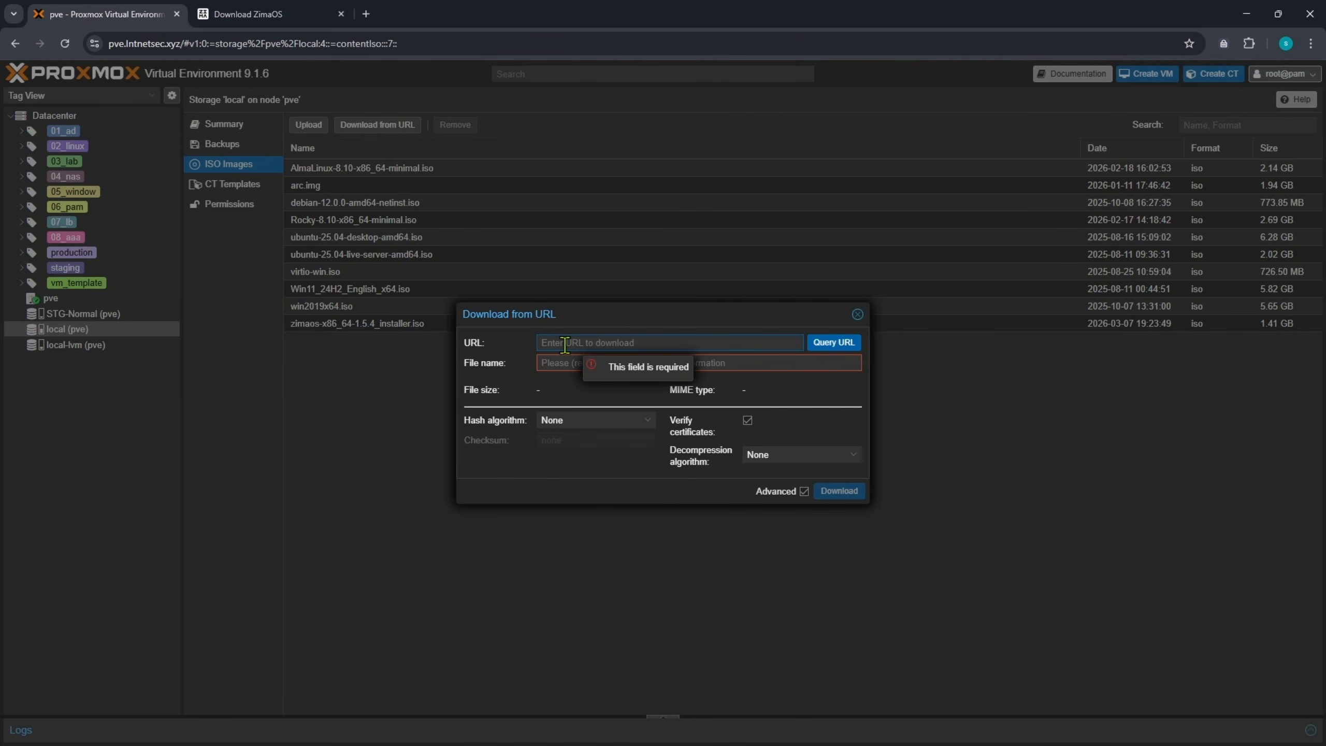
pyautogui.rightClick(565, 345)
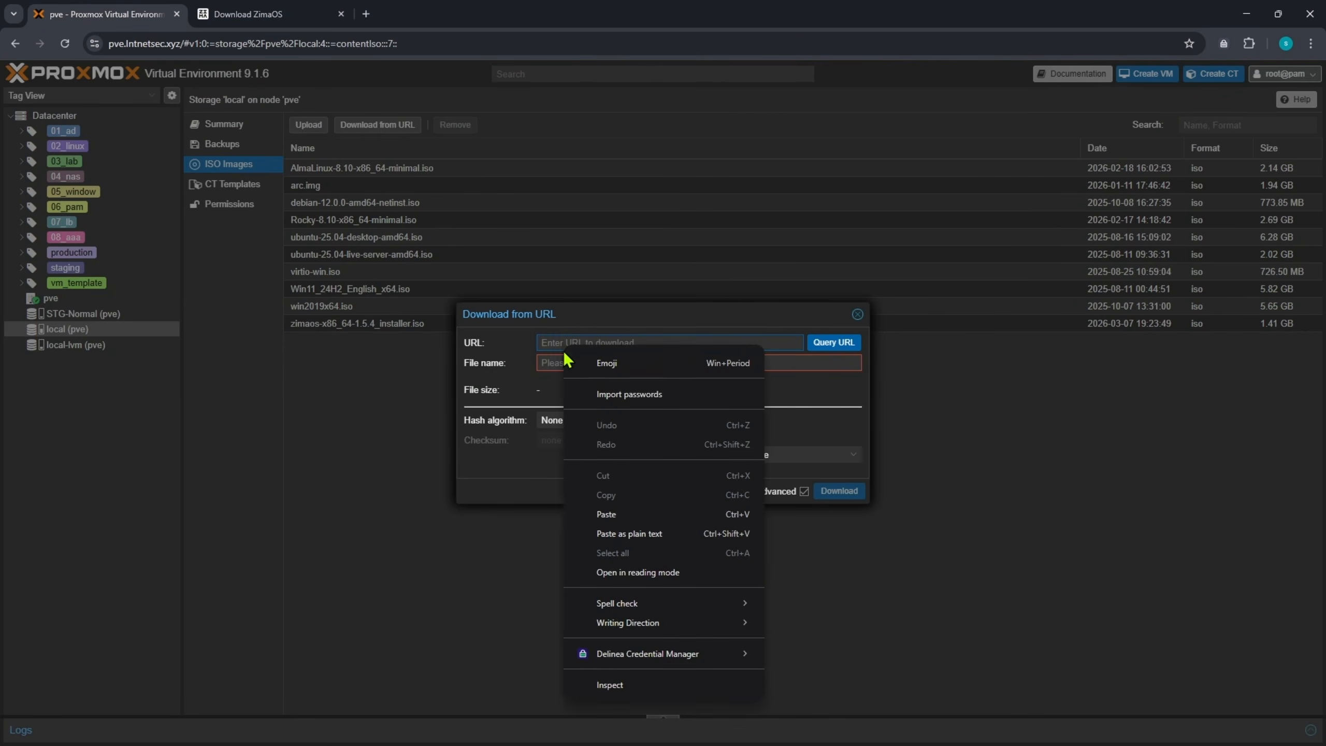
pyautogui.click(614, 514)
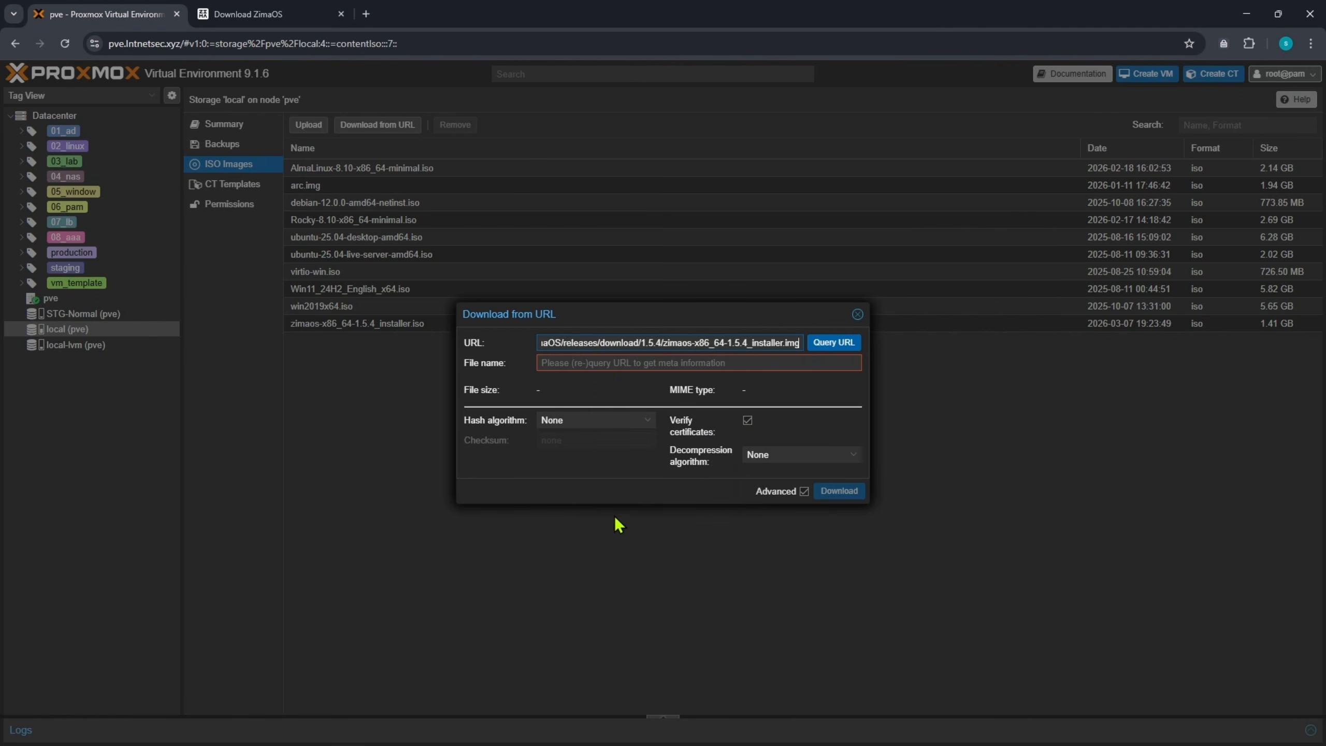
pyautogui.click(820, 346)
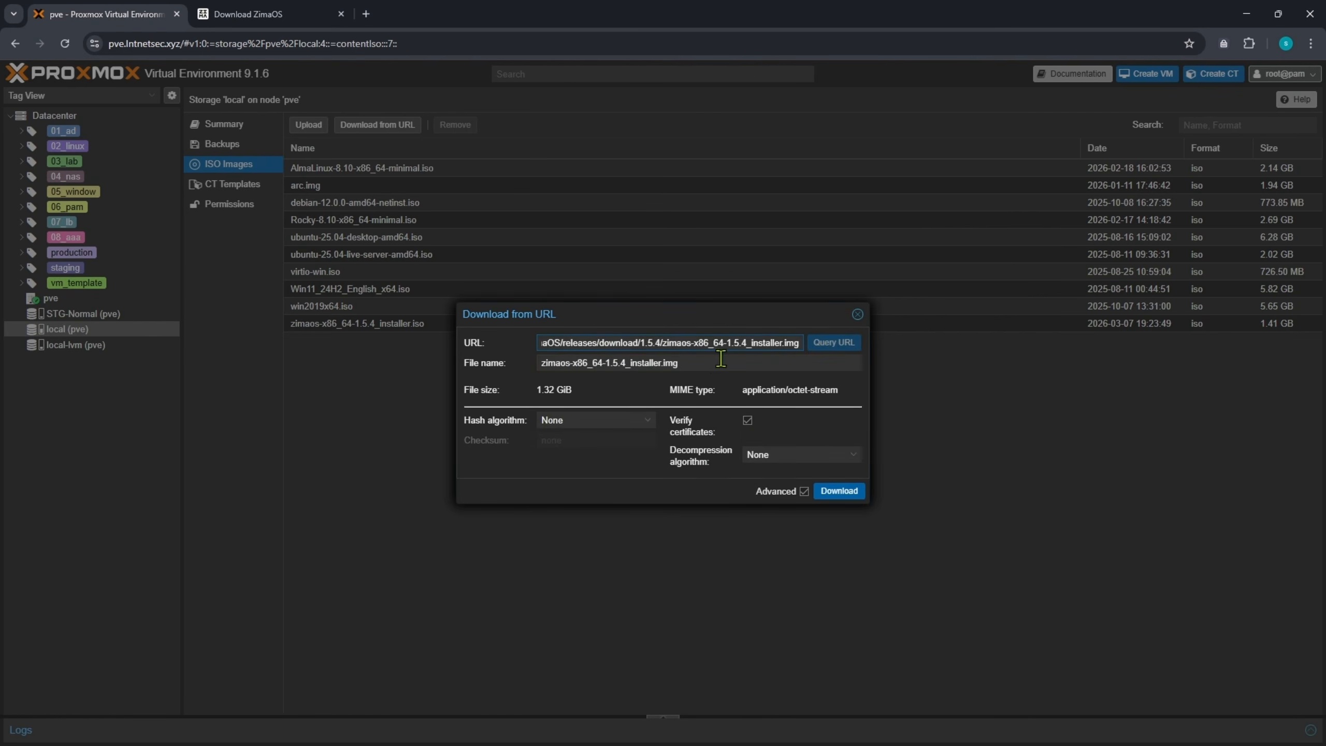
pyautogui.click(715, 363)
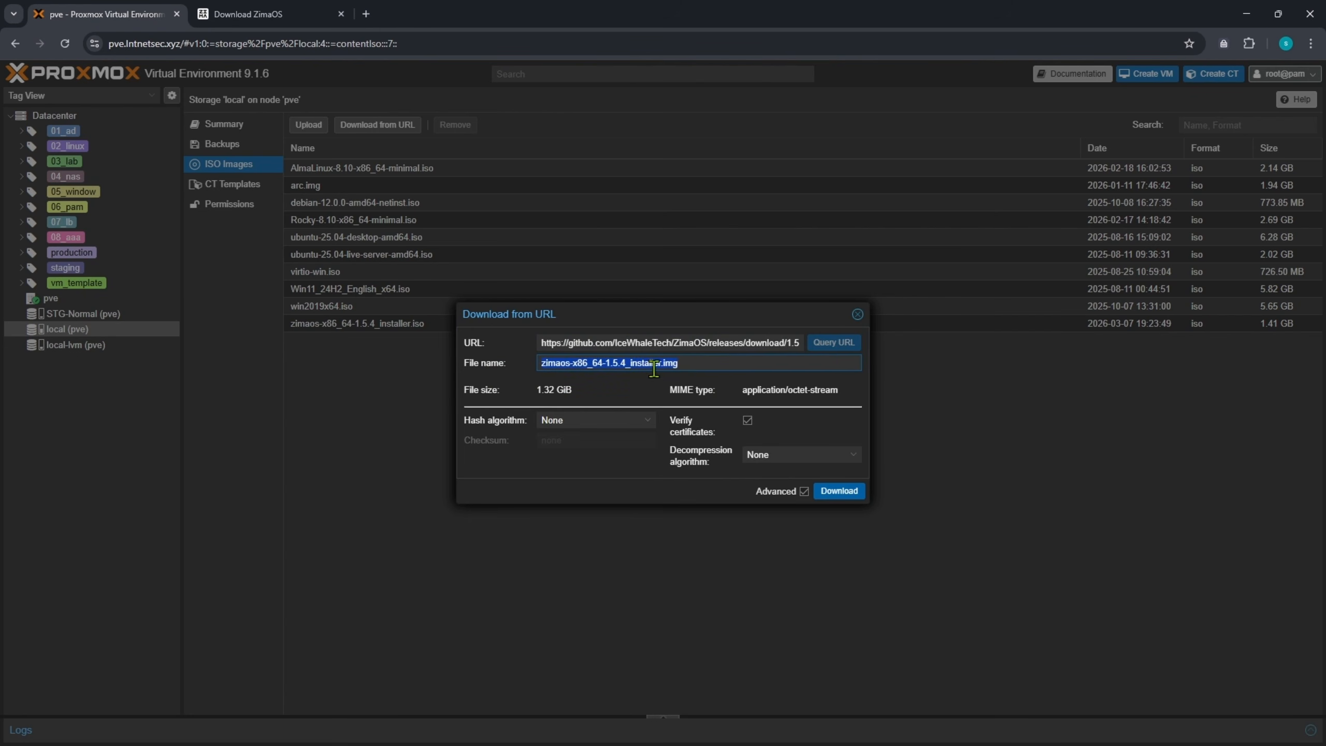
# - Download zimaos-x86_64-1.5.4_installer.img into local storage and confirm it lists at 1.41 GB
pyautogui.click(825, 491)
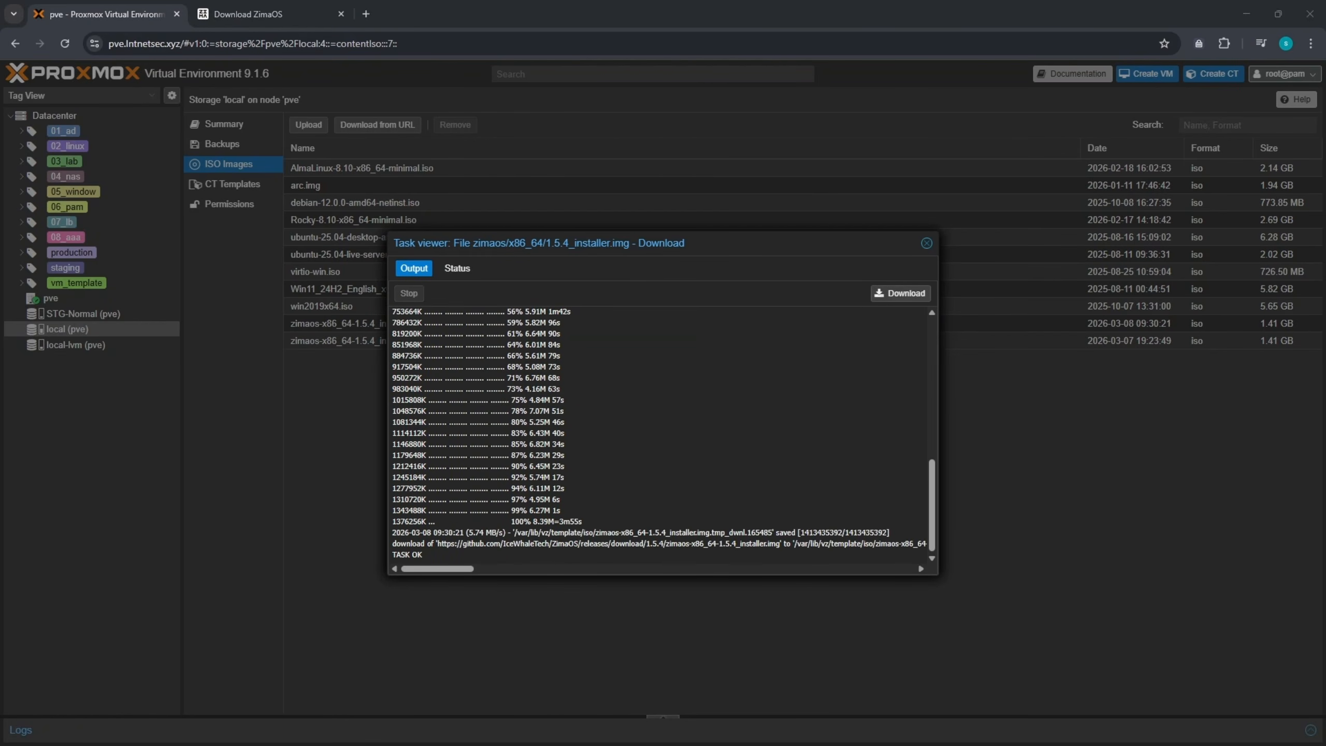
pyautogui.click(926, 243)
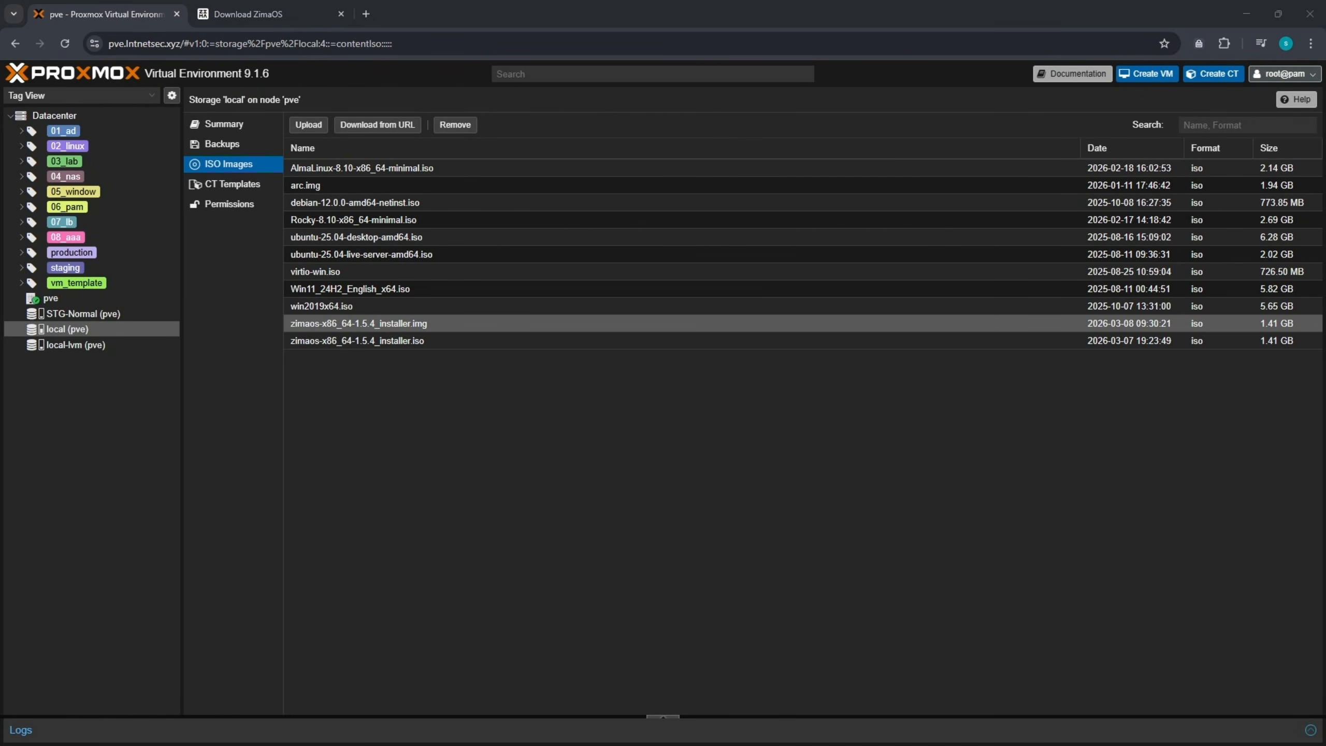
pyautogui.click(424, 333)
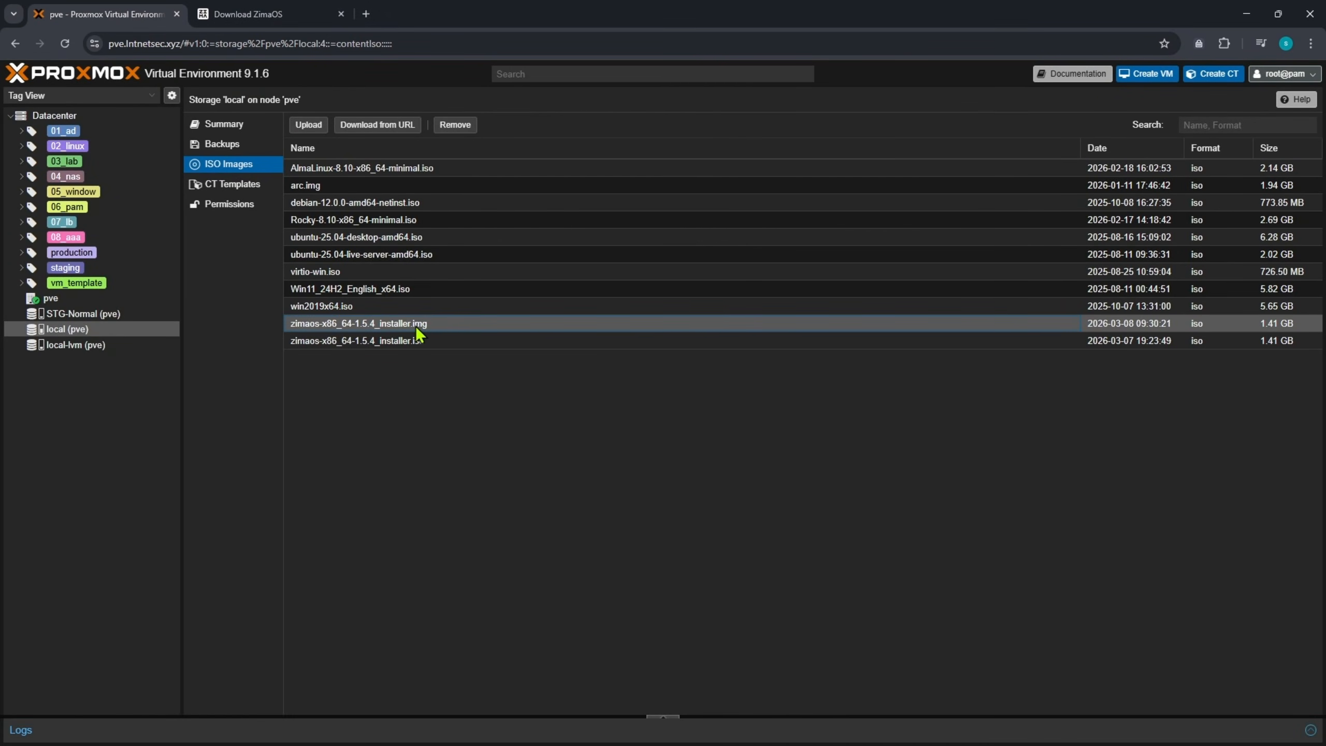
# - Start a new VM on node pve with VM ID 199 and name ZimaOS-nas
pyautogui.click(50, 298)
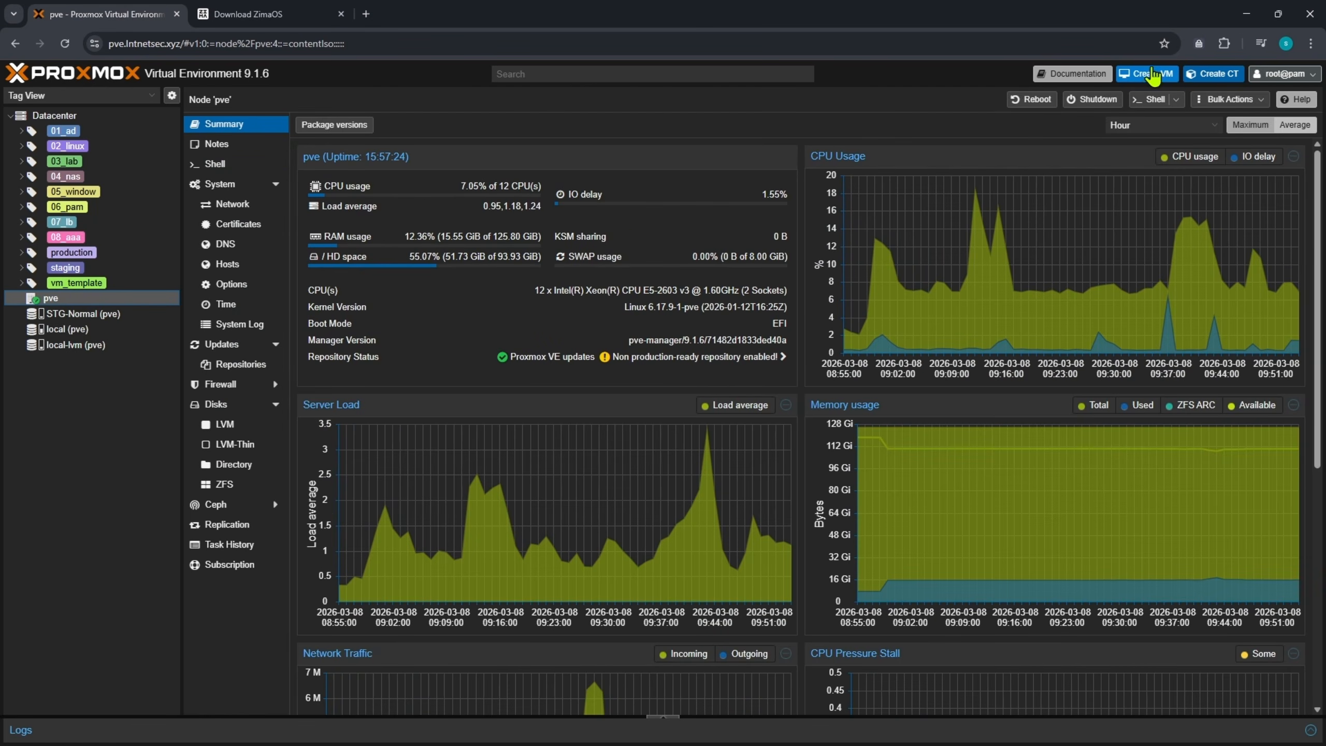
pyautogui.click(1144, 83)
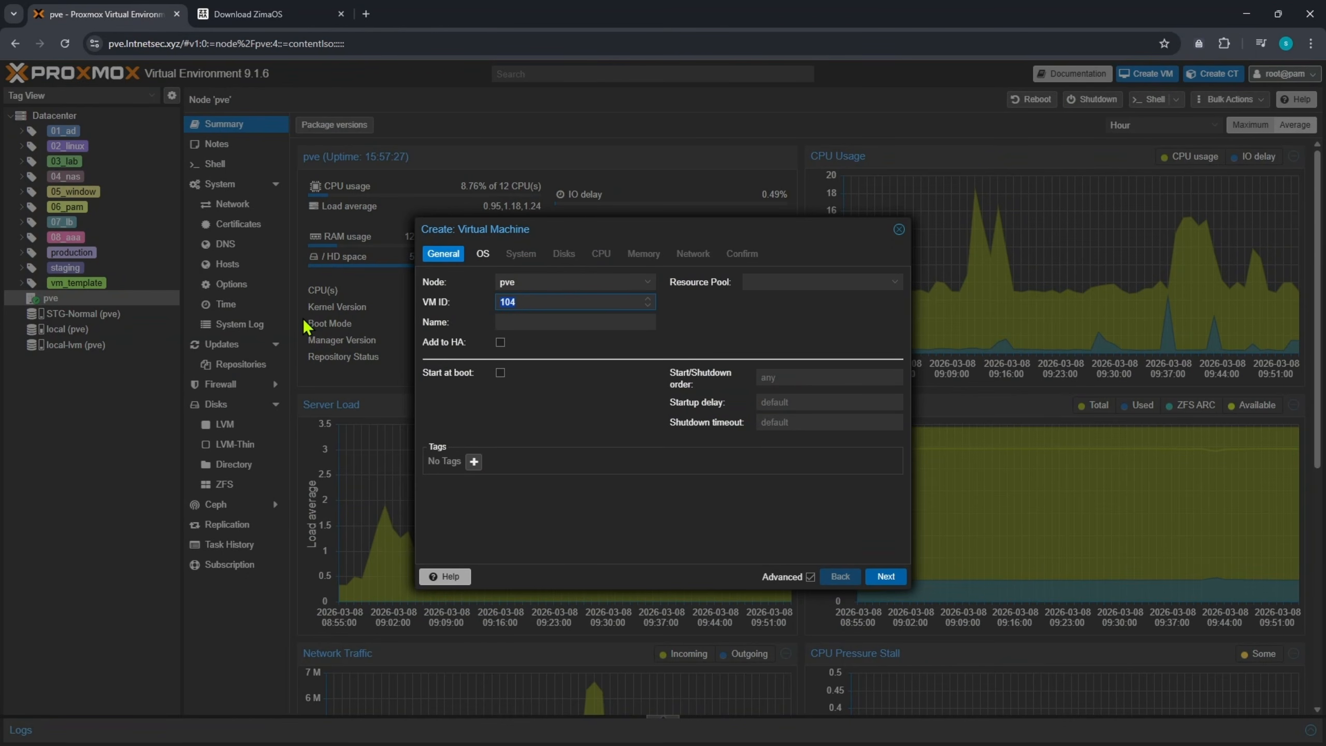
pyautogui.write('199')
pyautogui.click(540, 319)
pyautogui.write('ZimaOS-')
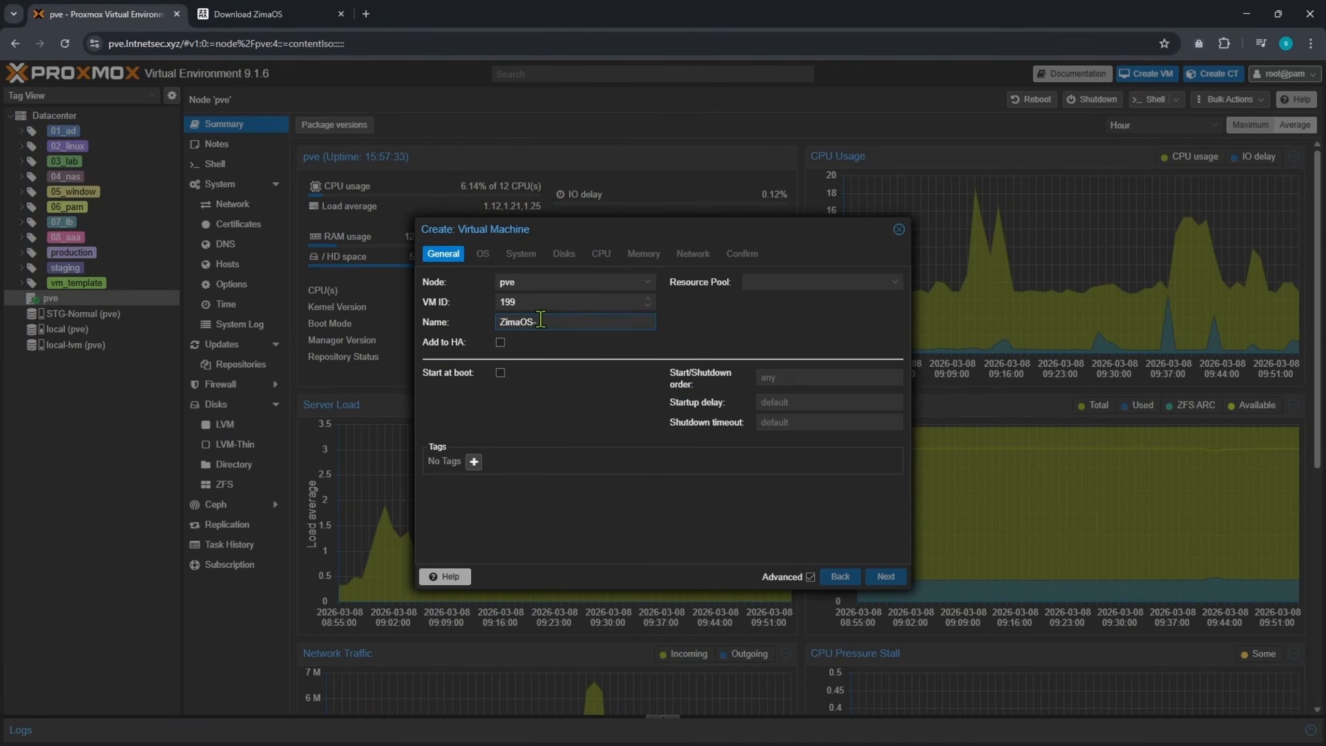
pyautogui.write('nas')
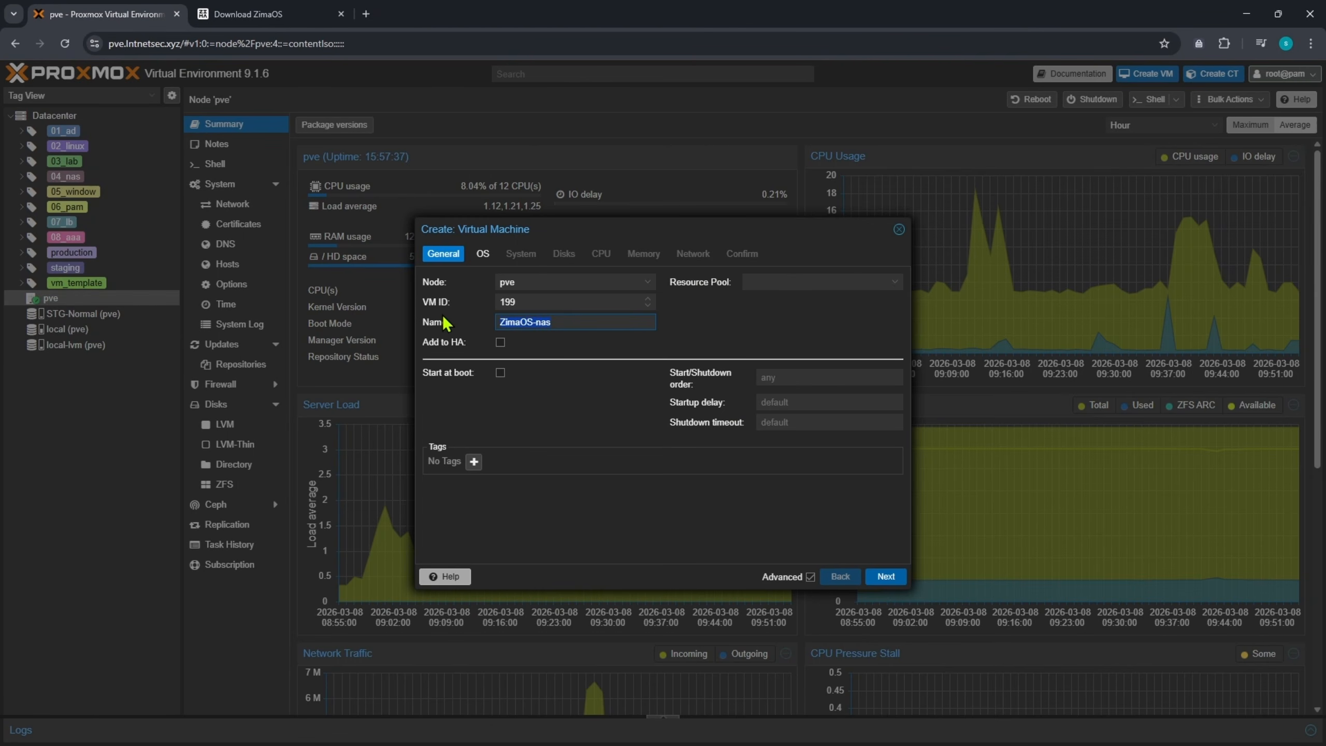
pyautogui.click(882, 577)
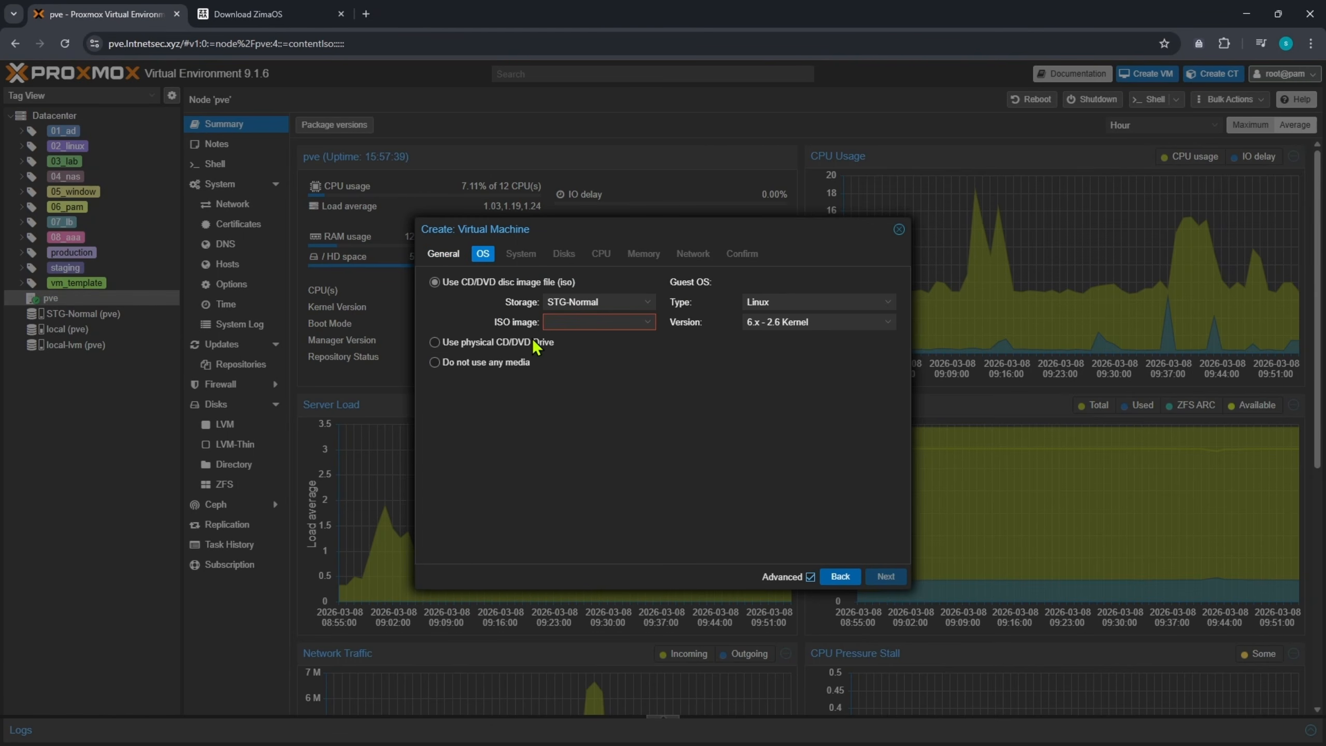
# - Choose Do not use any media and delete the default scsi0 disk
pyautogui.click(435, 363)
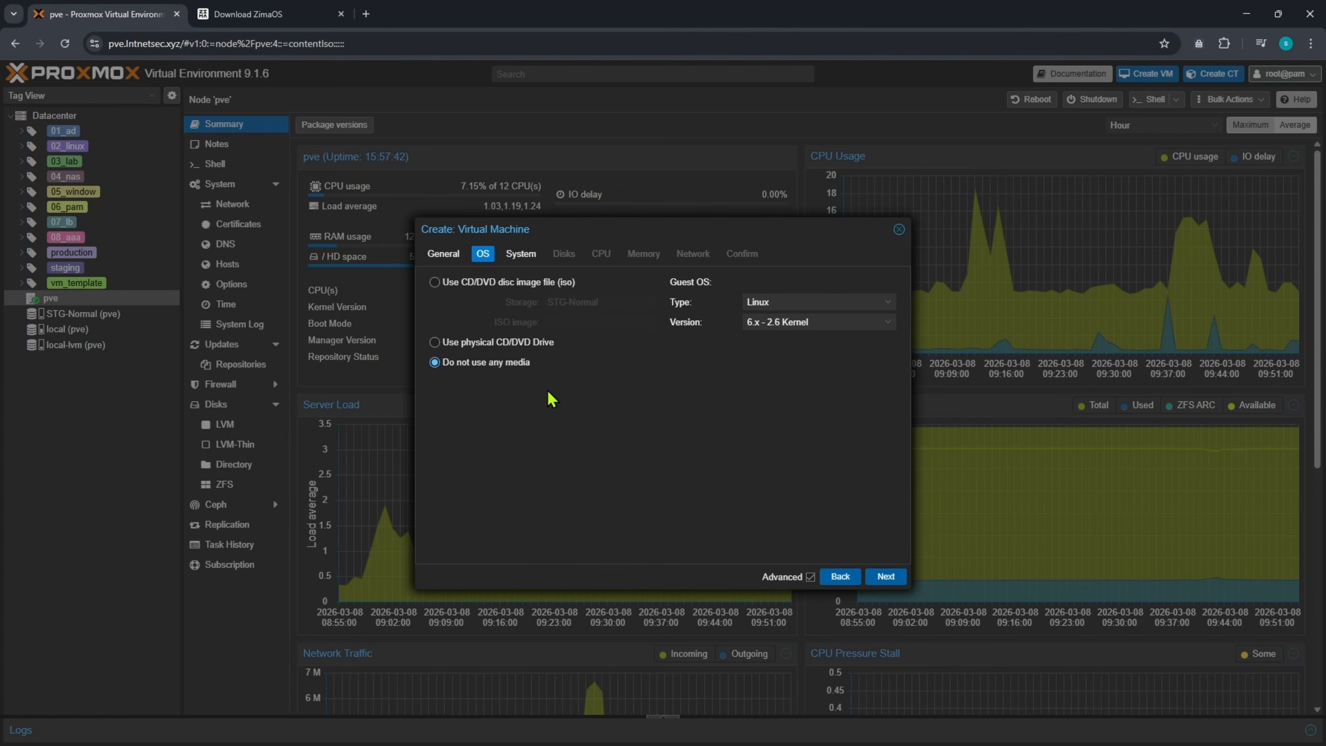
pyautogui.click(885, 577)
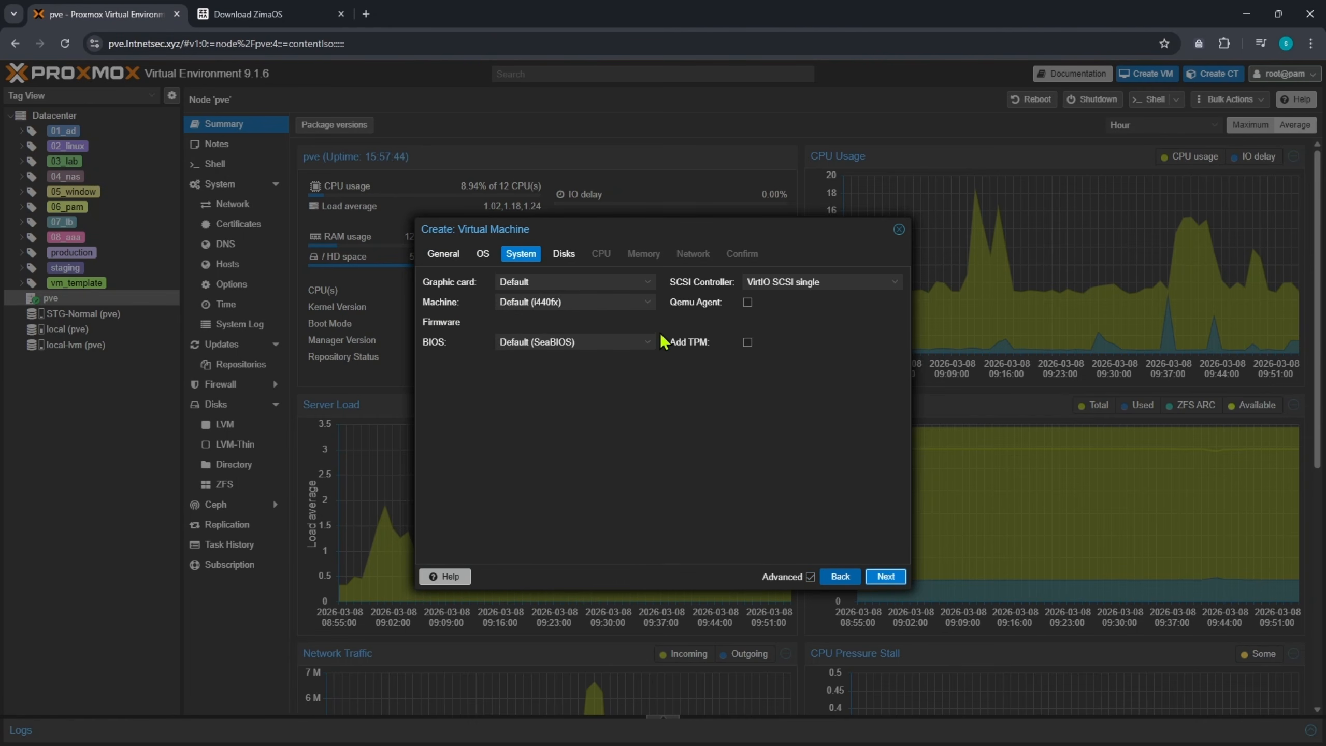
pyautogui.click(885, 577)
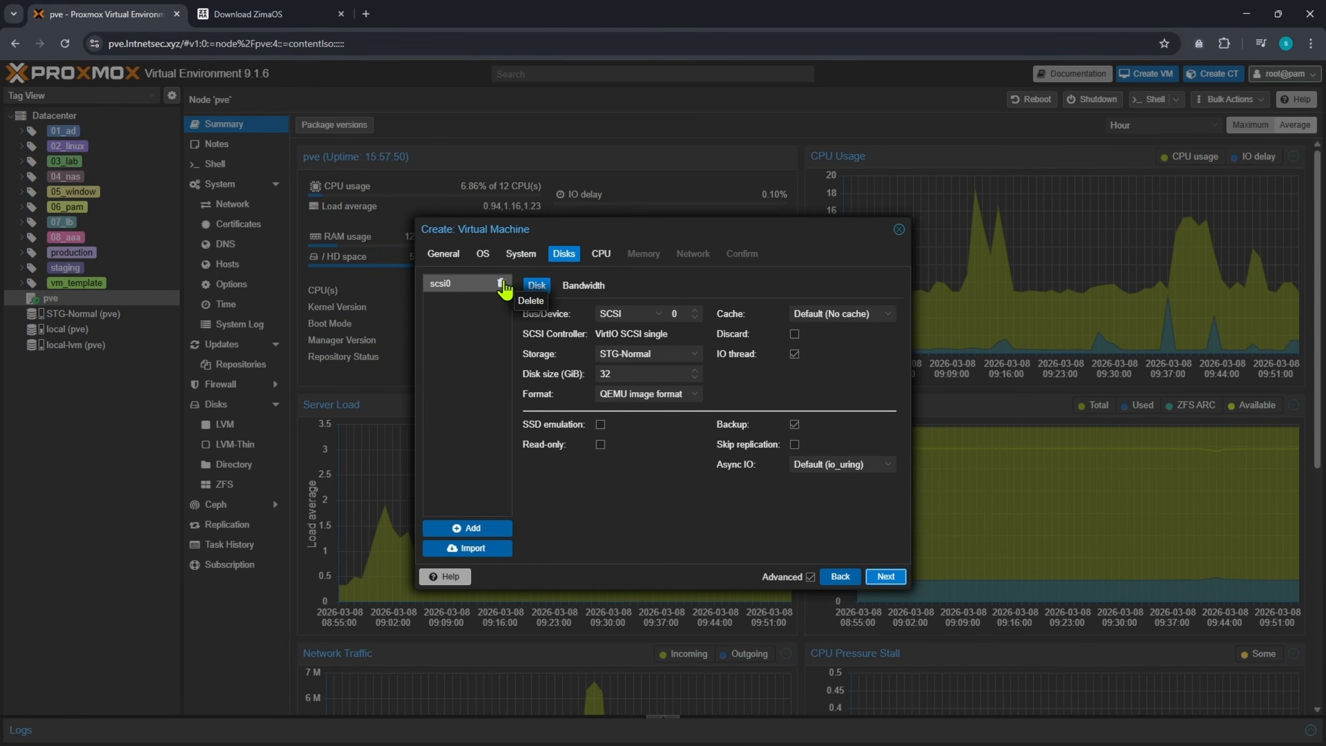
pyautogui.click(502, 284)
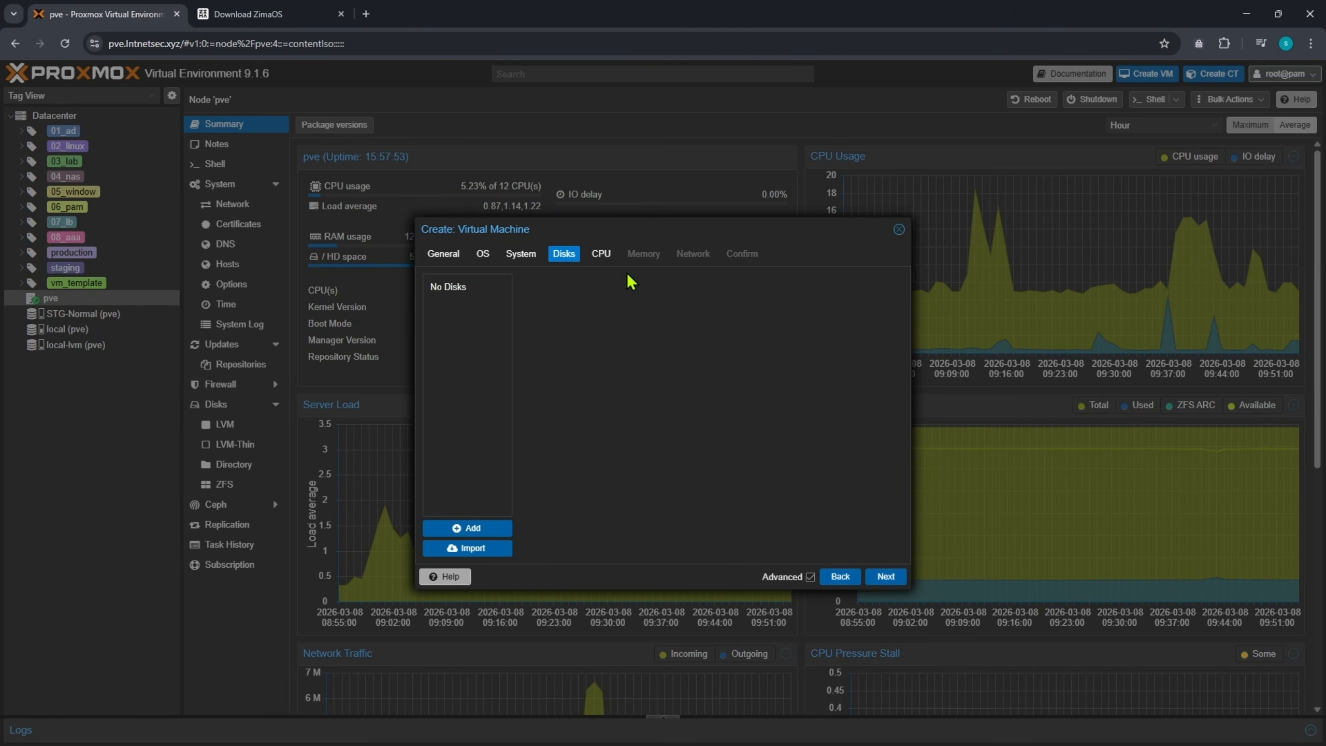
# - Give the VM 2 CPU cores of type host
pyautogui.click(892, 580)
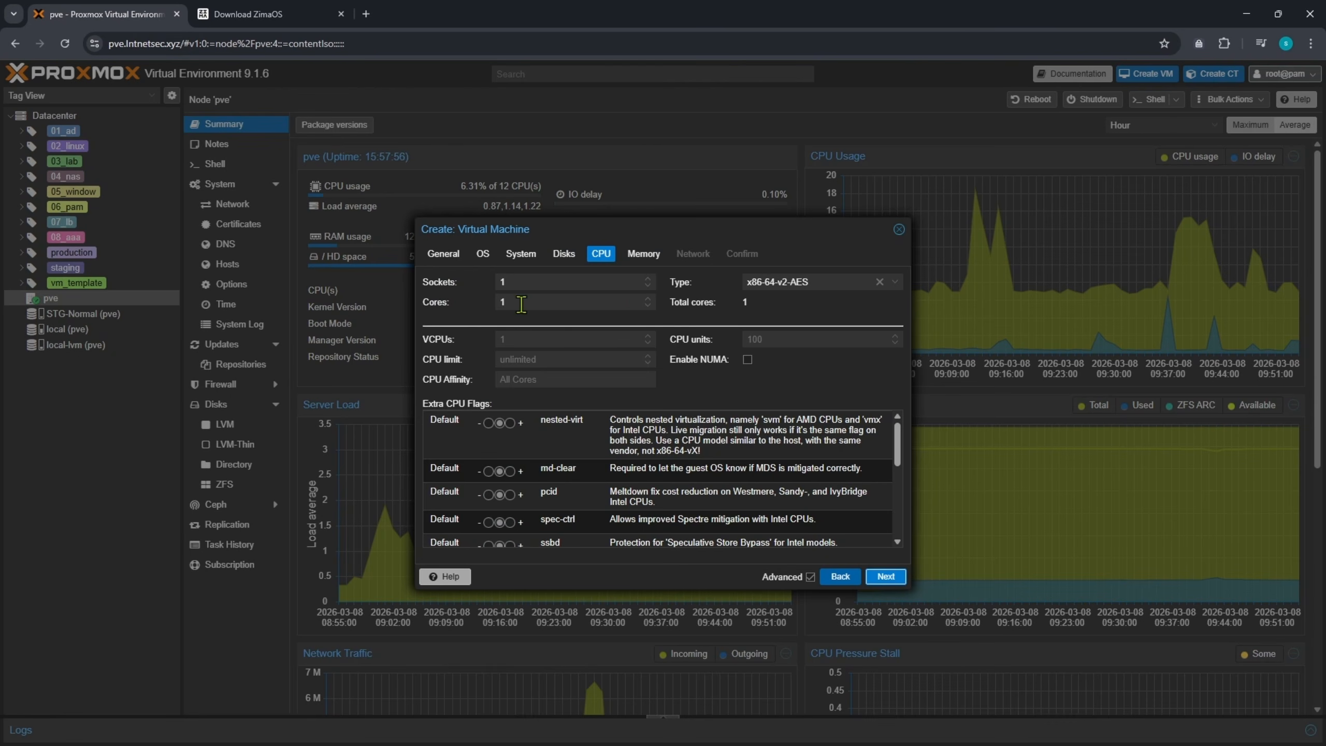
pyautogui.moveTo(522, 304); pyautogui.dragTo(451, 318)
pyautogui.write('2')
pyautogui.click(859, 283)
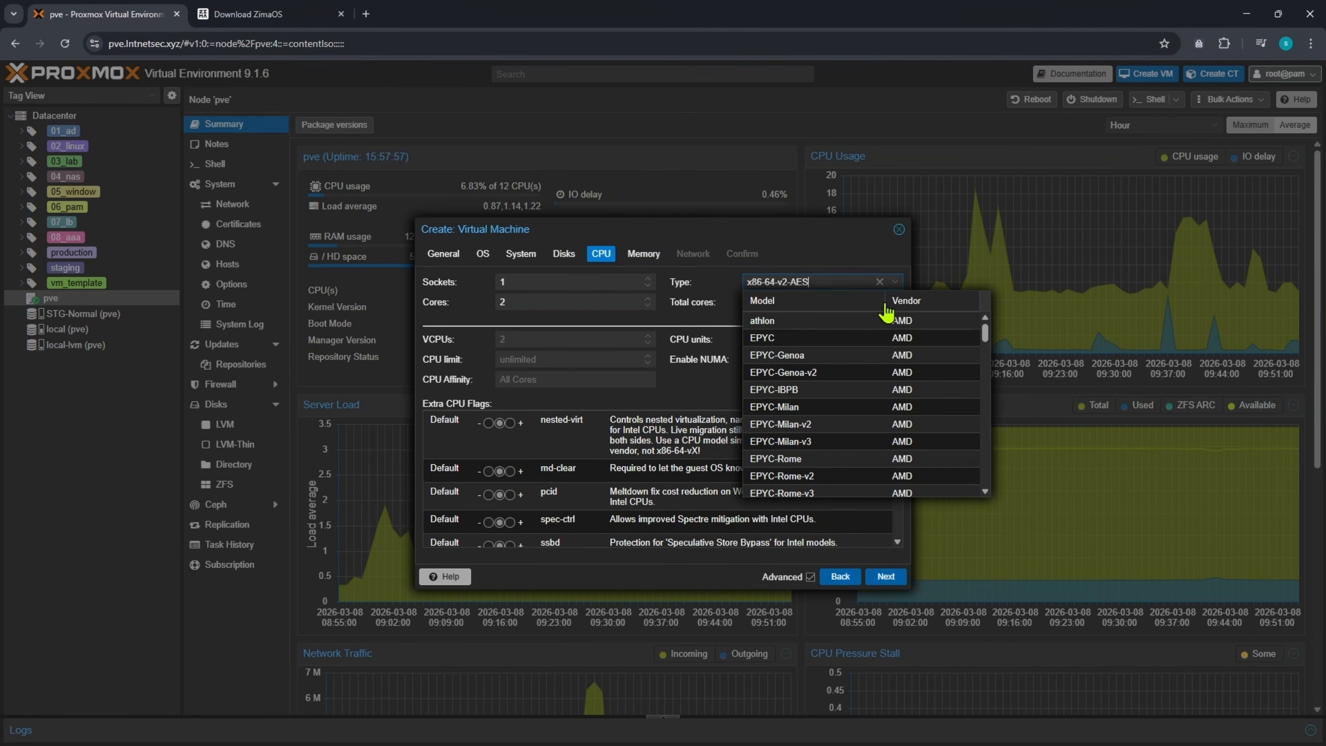
pyautogui.moveTo(986, 334); pyautogui.dragTo(999, 507)
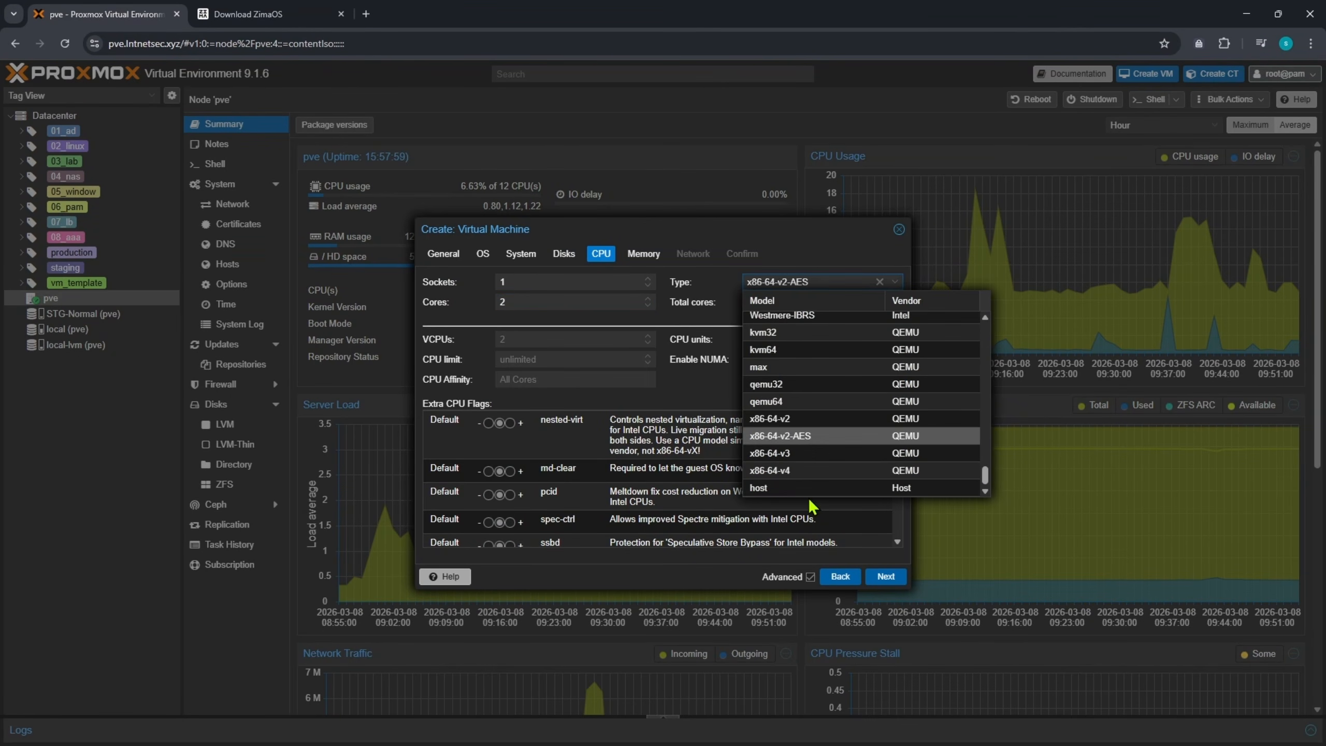
pyautogui.click(859, 487)
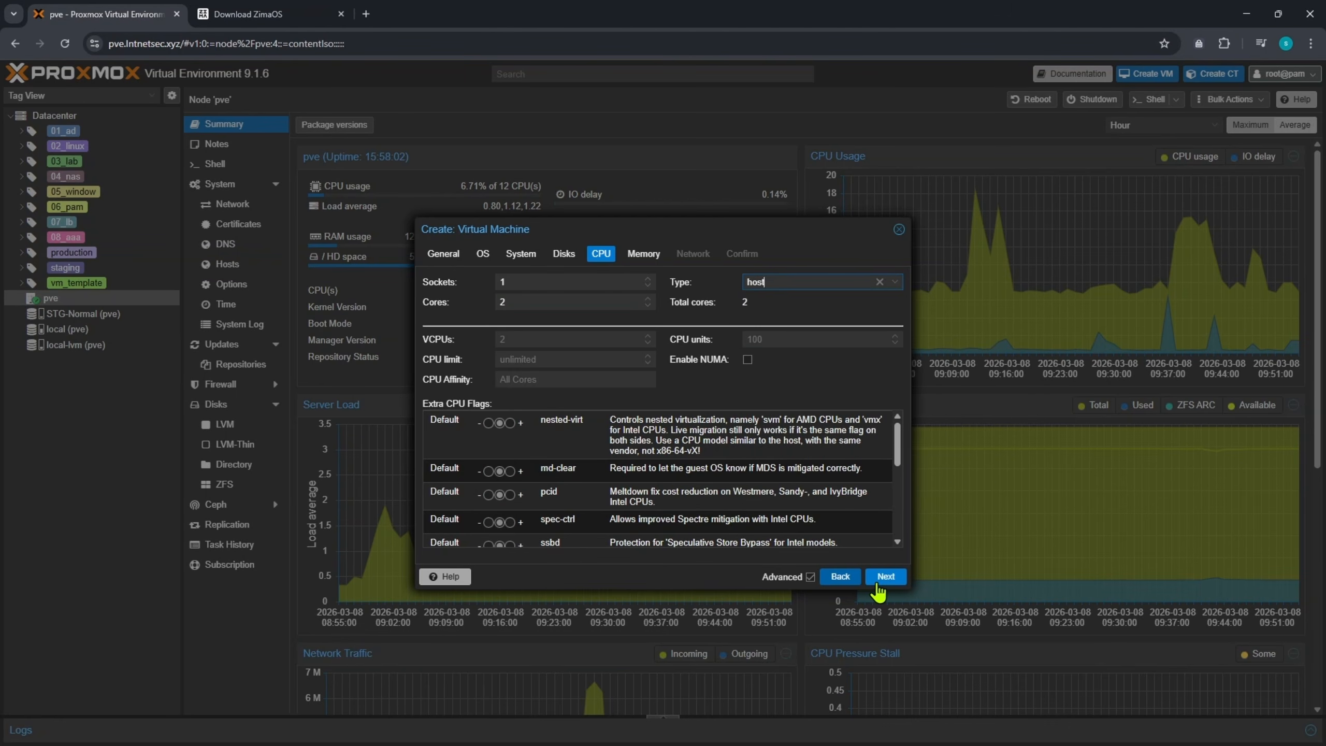
# - Set memory to 4096 MiB and VLAN tag 169, then confirm and finish creating the VM
pyautogui.click(879, 580)
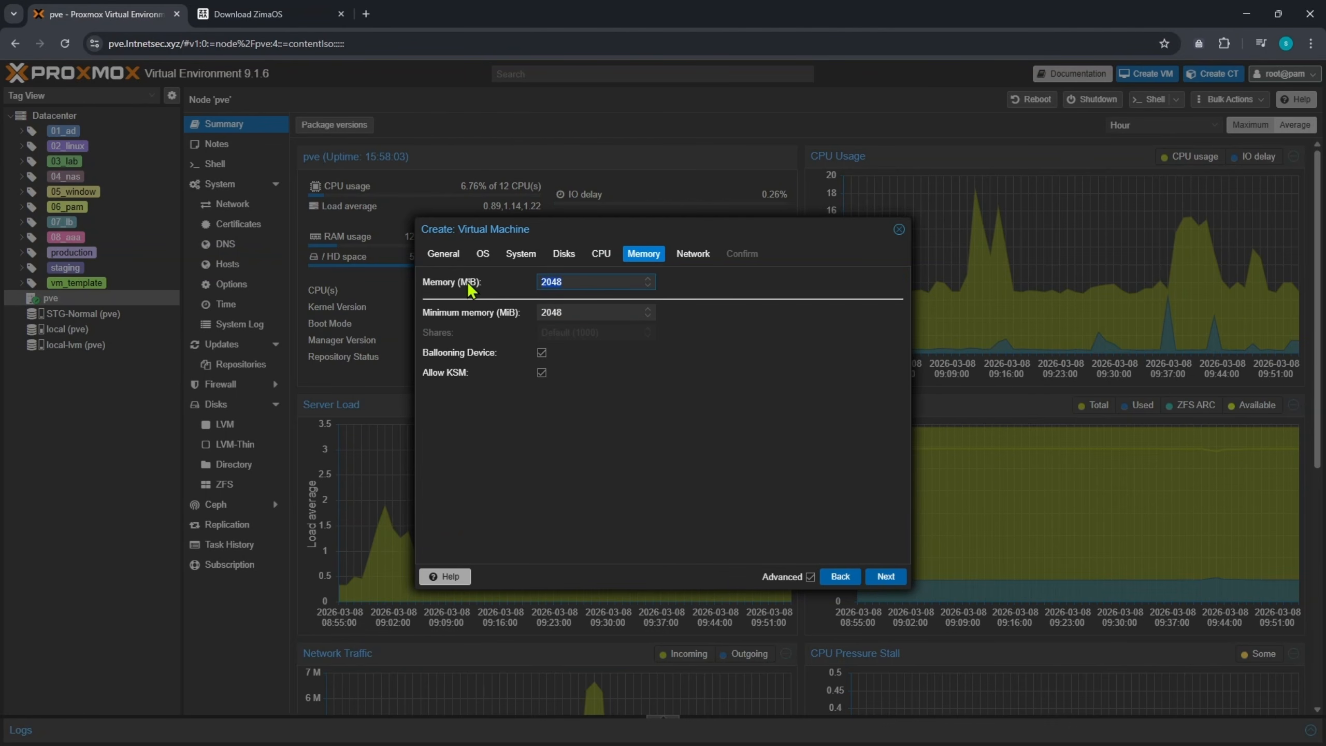
pyautogui.write('4096')
pyautogui.moveTo(570, 287); pyautogui.dragTo(530, 298)
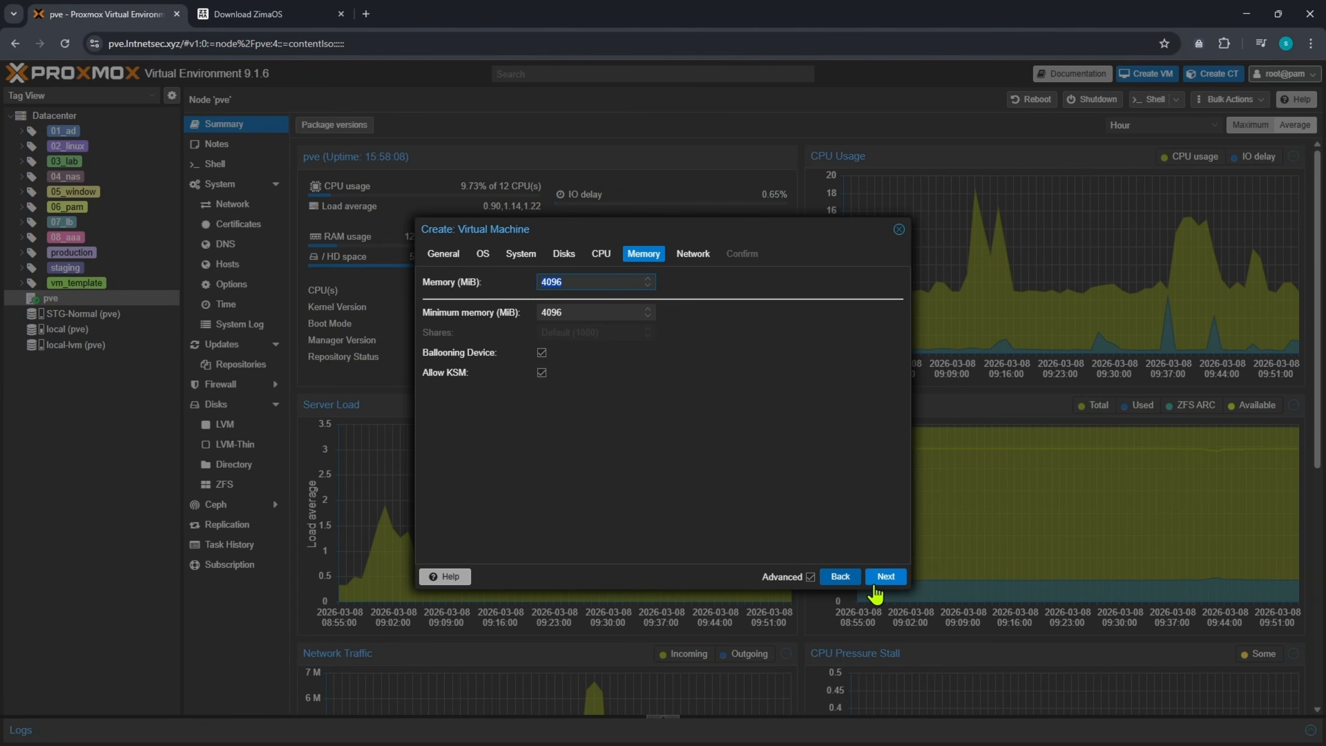
pyautogui.click(882, 577)
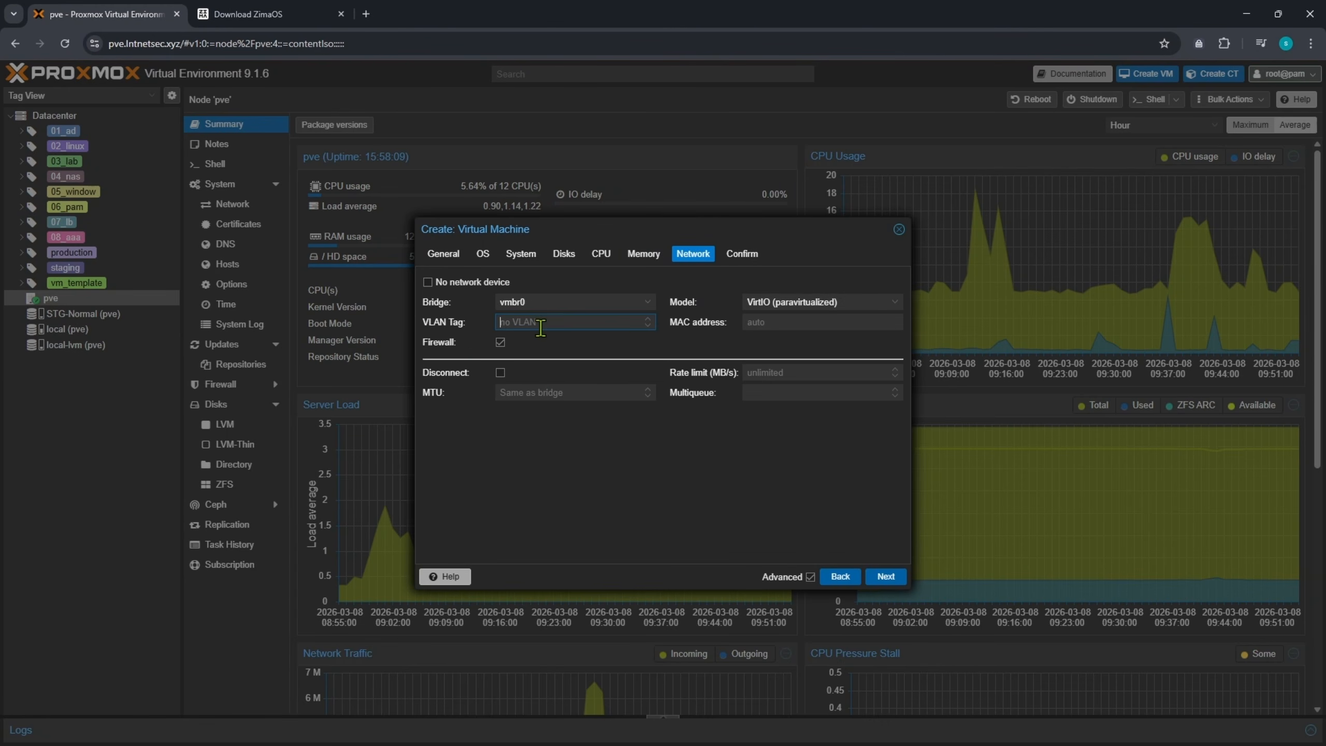
pyautogui.write('9')
pyautogui.moveTo(551, 325); pyautogui.dragTo(490, 337)
pyautogui.click(903, 575)
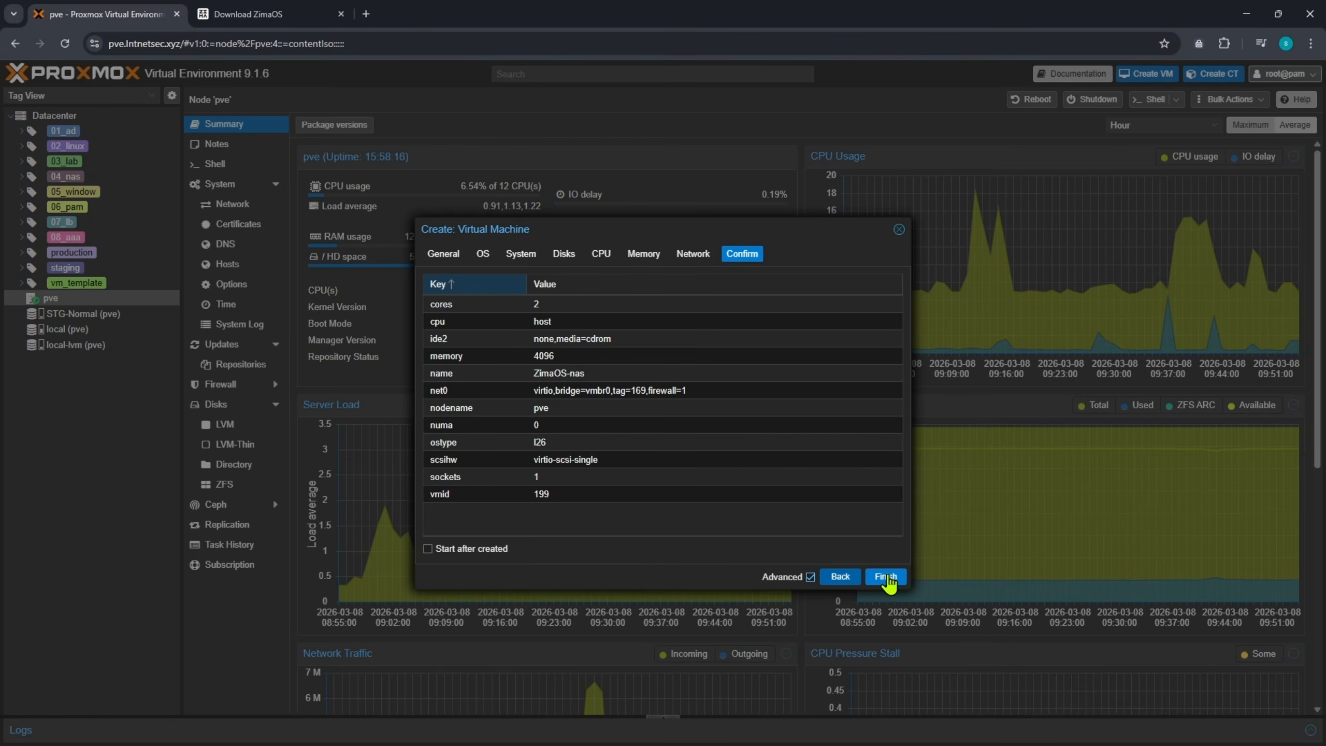
pyautogui.click(887, 577)
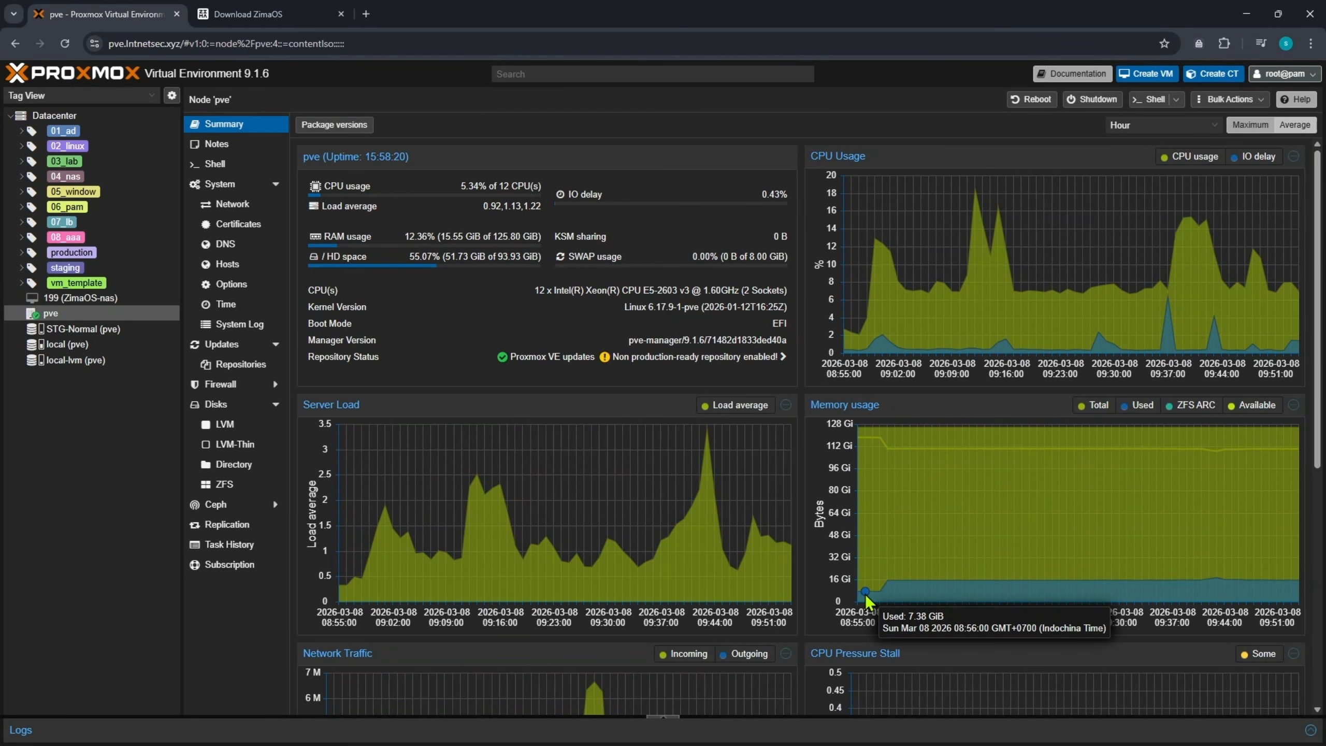
# - Check the ZimaOS-nas summary and running shell tasks in the log, then return to node pve
pyautogui.click(105, 299)
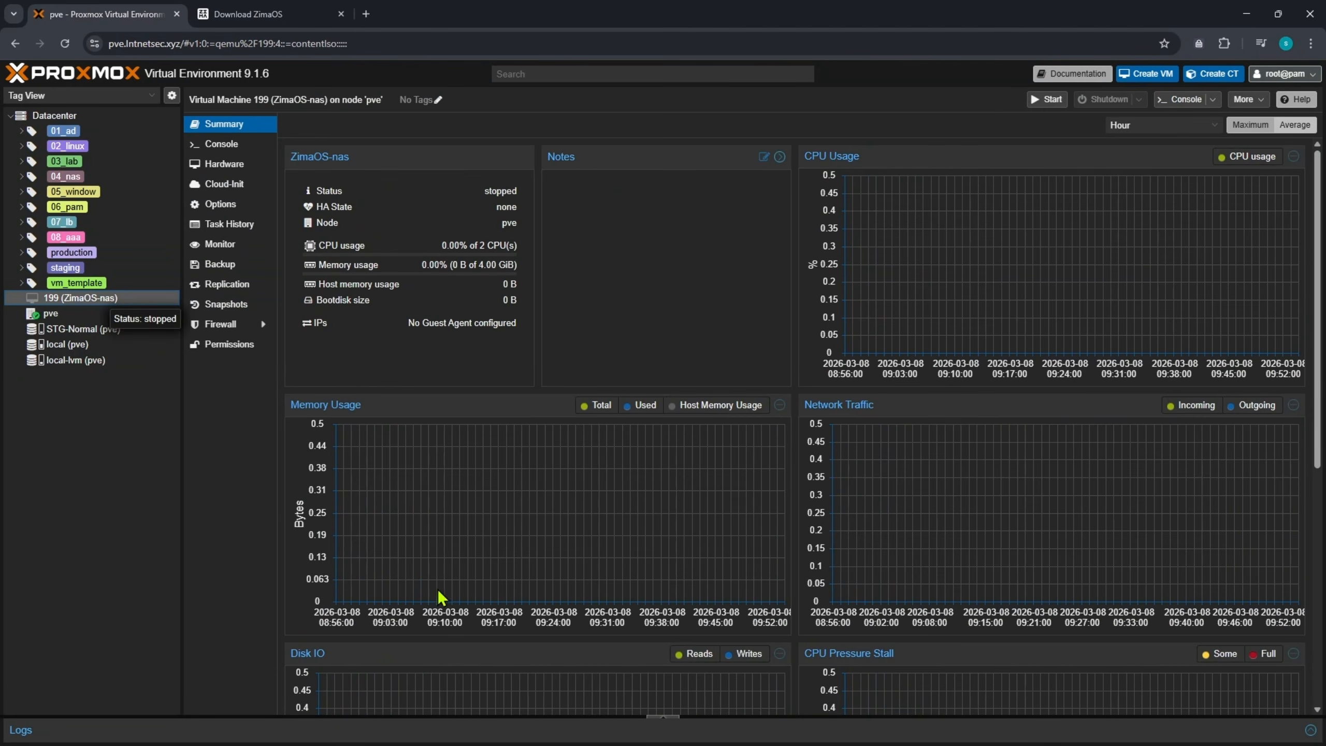
pyautogui.click(662, 720)
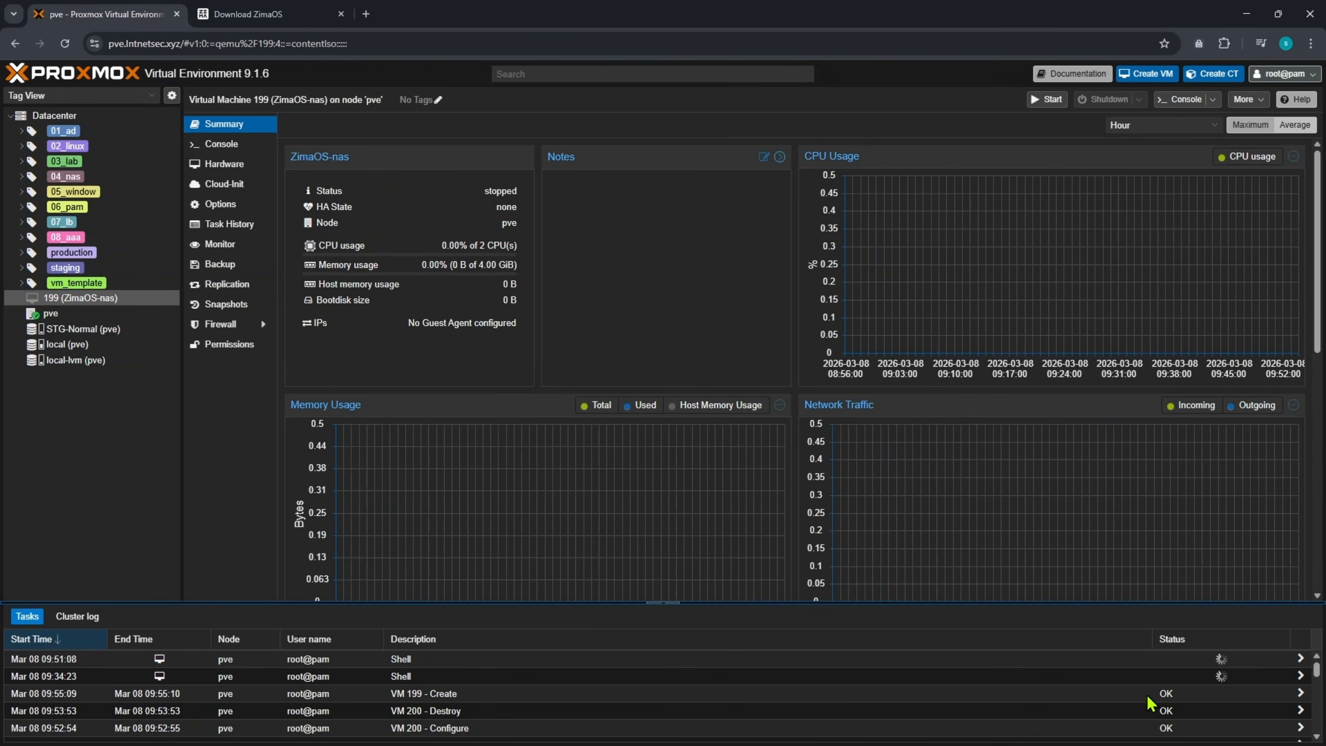
pyautogui.click(1179, 678)
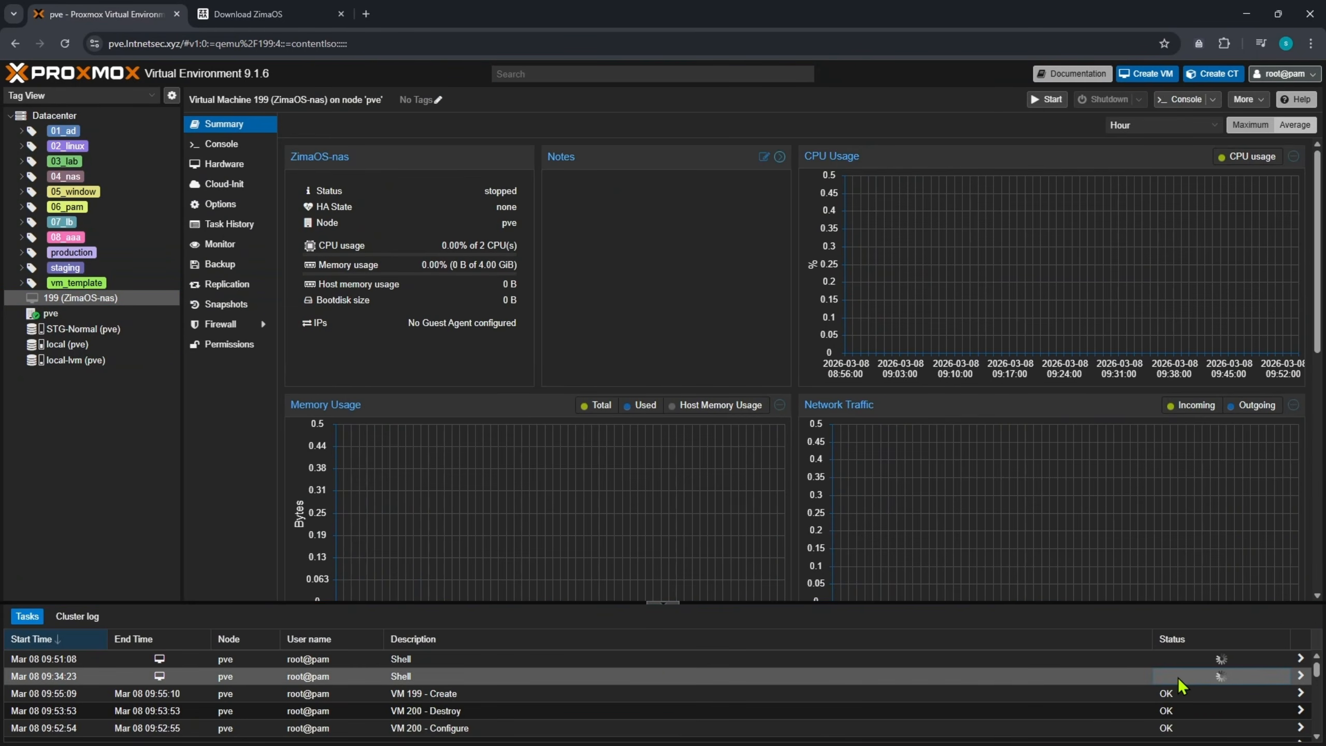
pyautogui.click(444, 660)
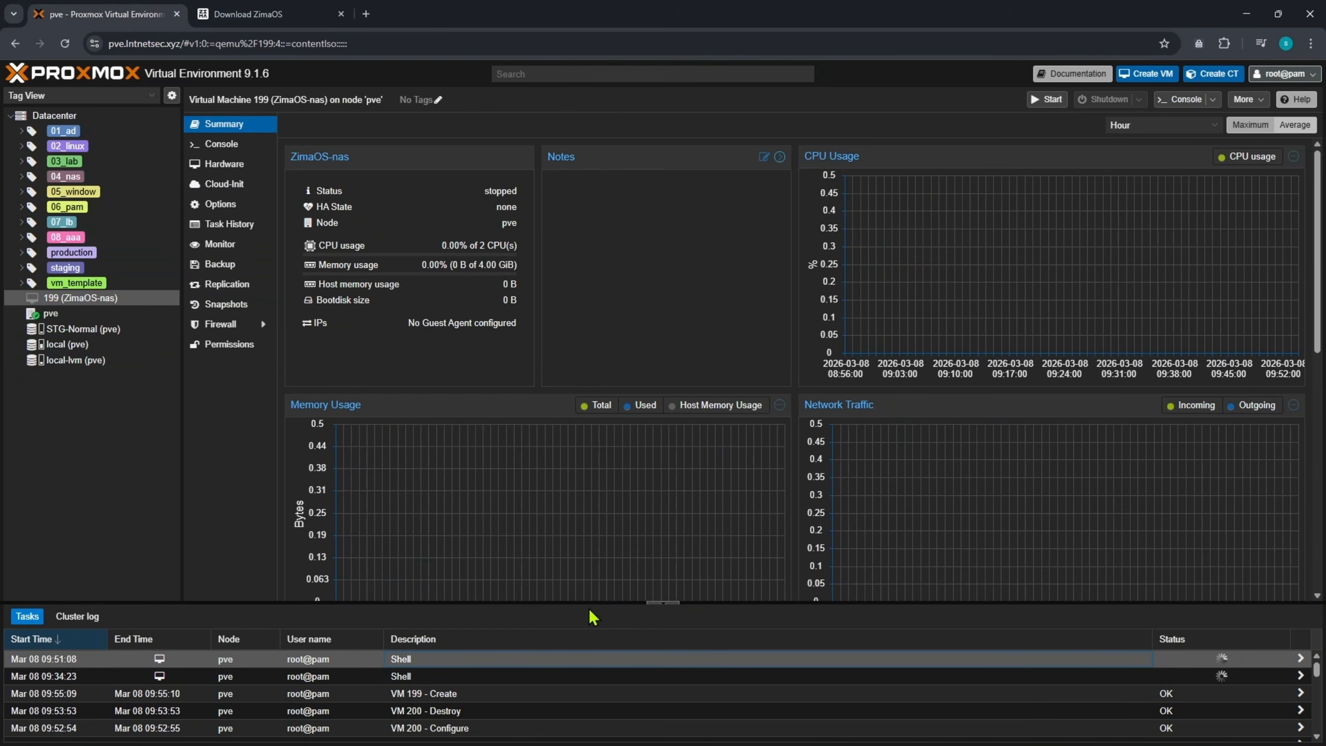
pyautogui.click(662, 603)
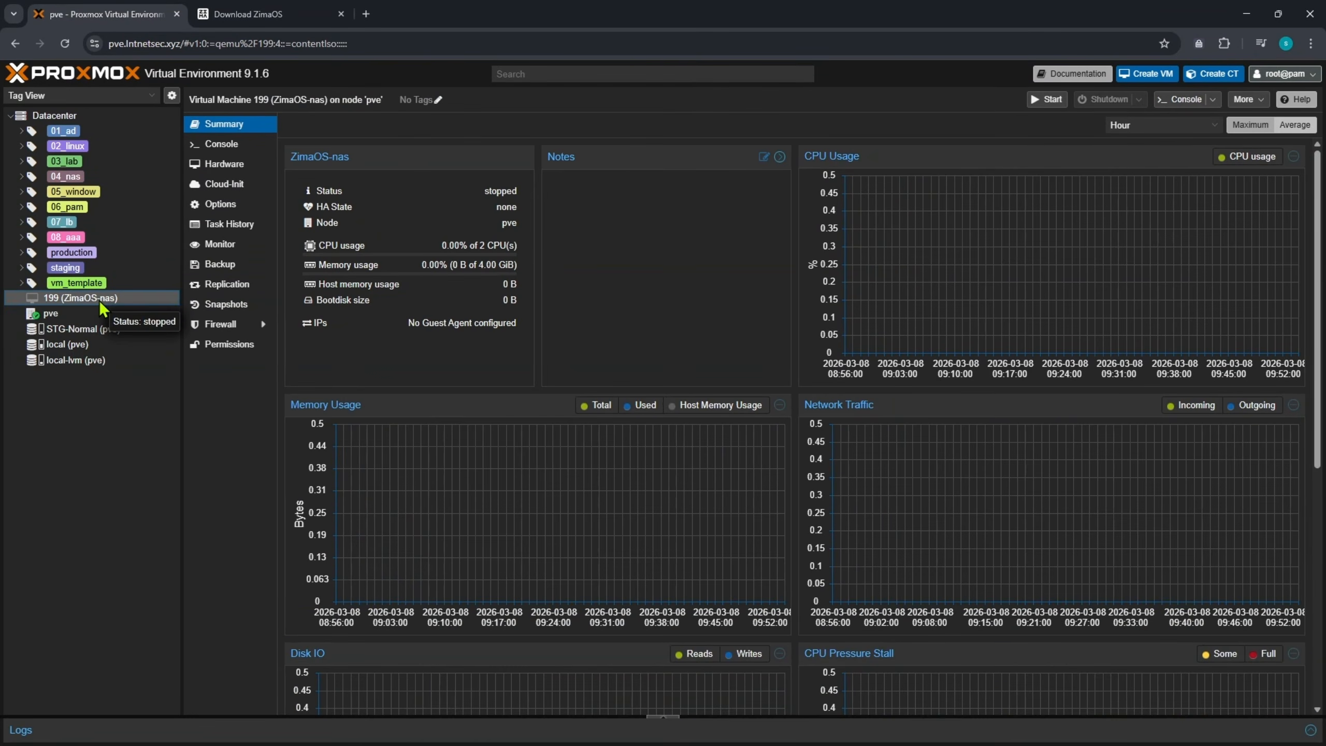
pyautogui.click(62, 314)
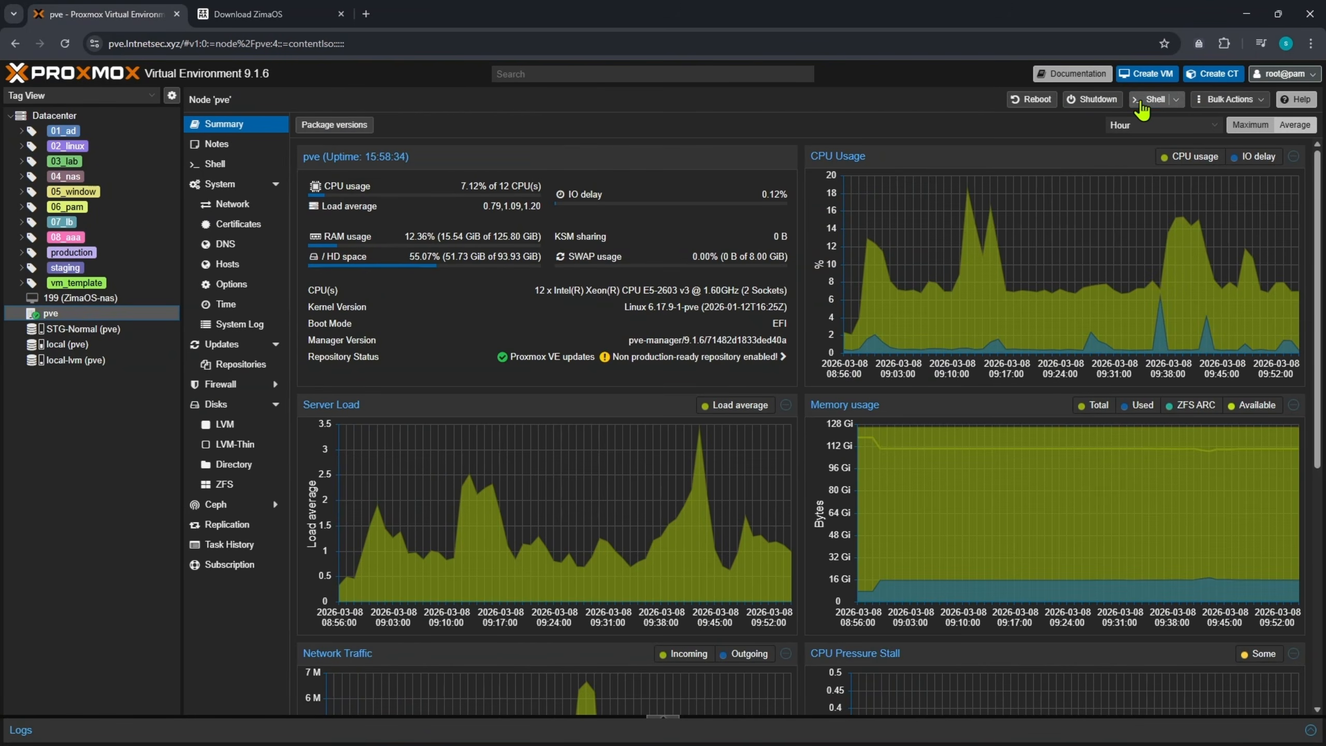
# - Open a shell console on node pve and enlarge its window
pyautogui.click(1141, 106)
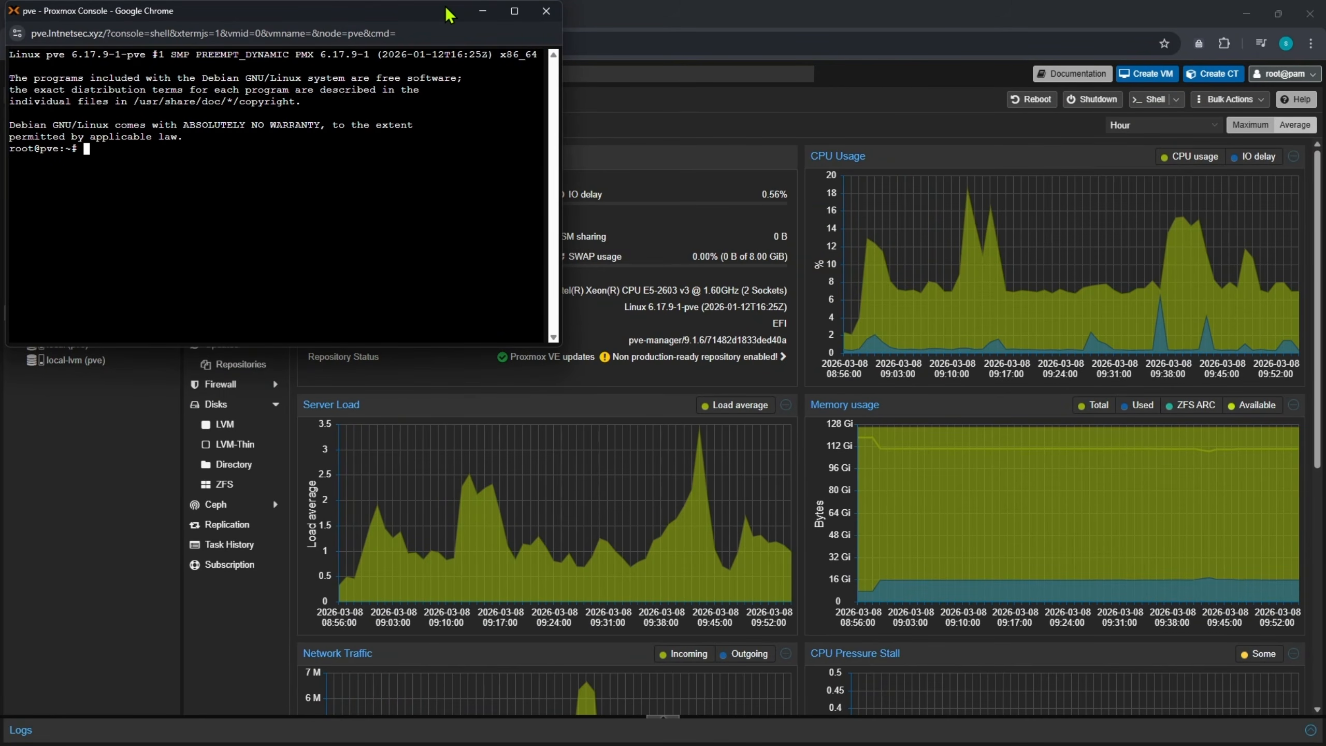
pyautogui.moveTo(451, 10); pyautogui.dragTo(749, 167)
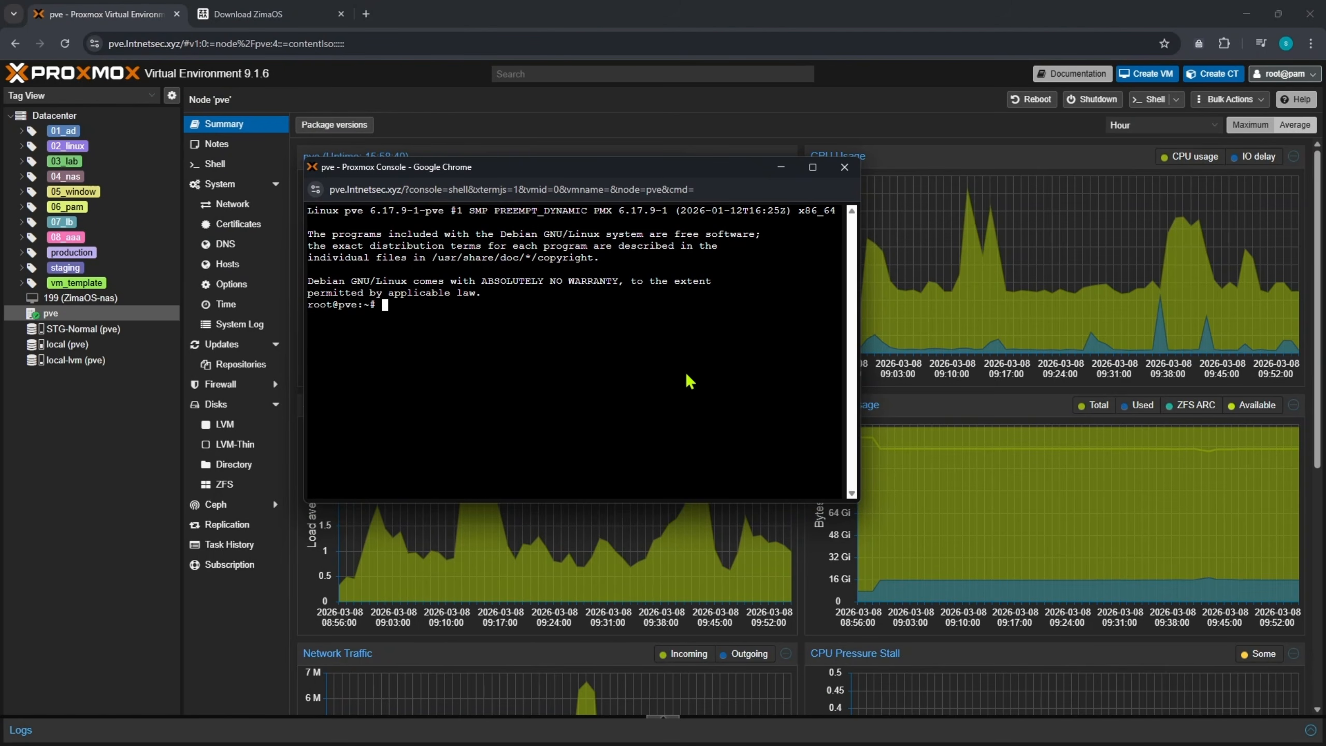
pyautogui.moveTo(749, 174); pyautogui.dragTo(810, 157)
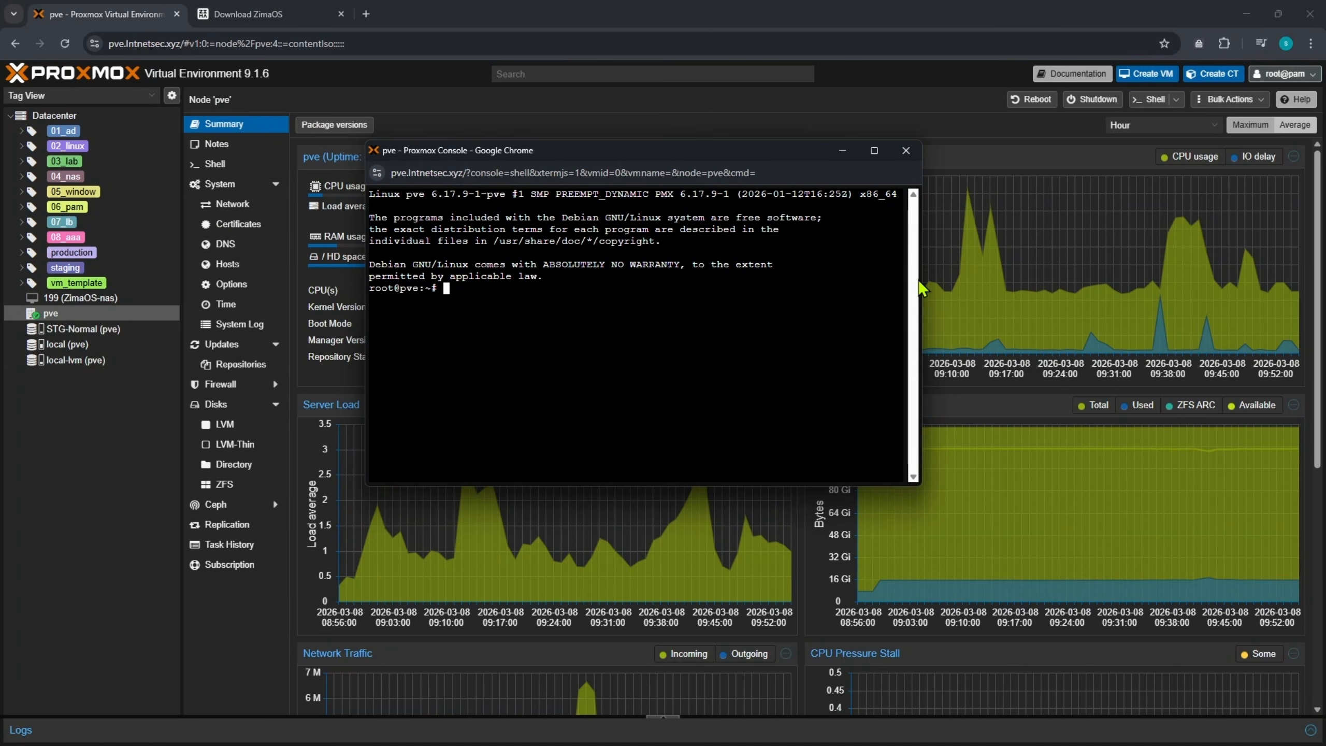
pyautogui.moveTo(920, 281); pyautogui.dragTo(1115, 279)
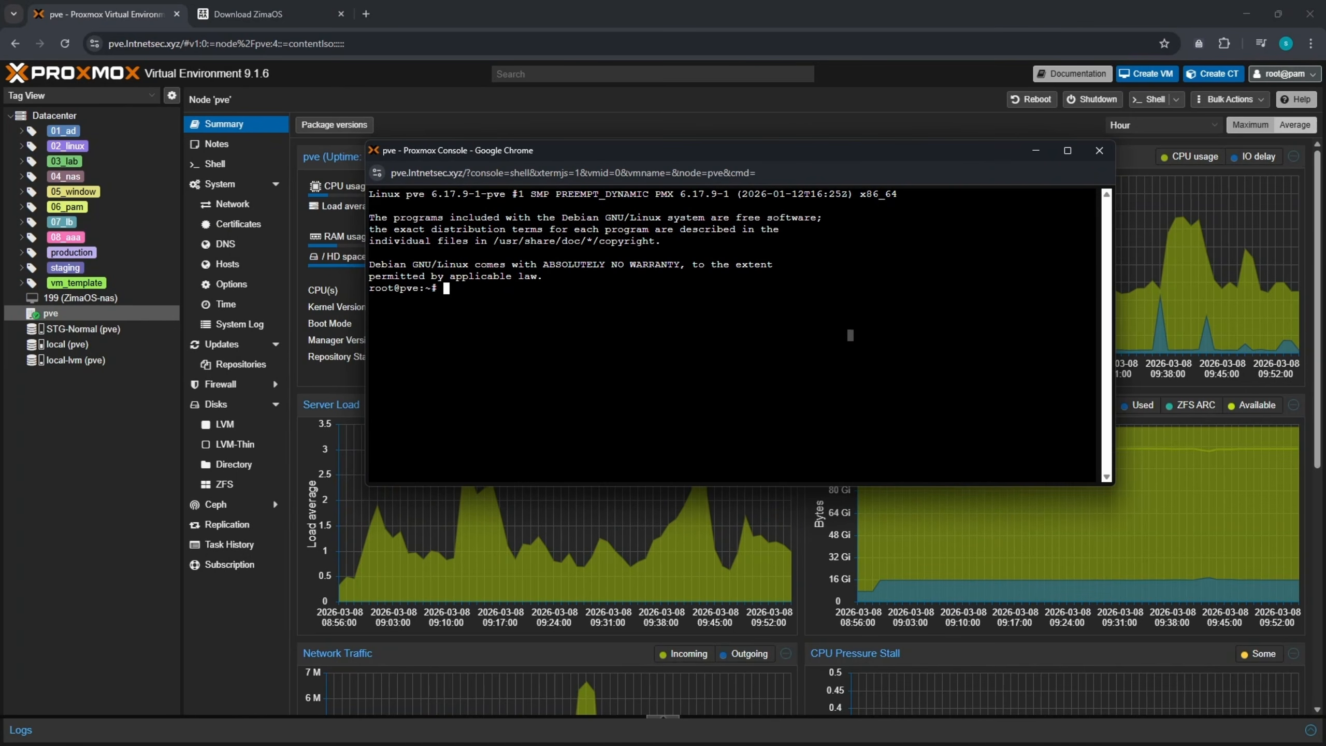
pyautogui.hotkey('alt', 'Tab')
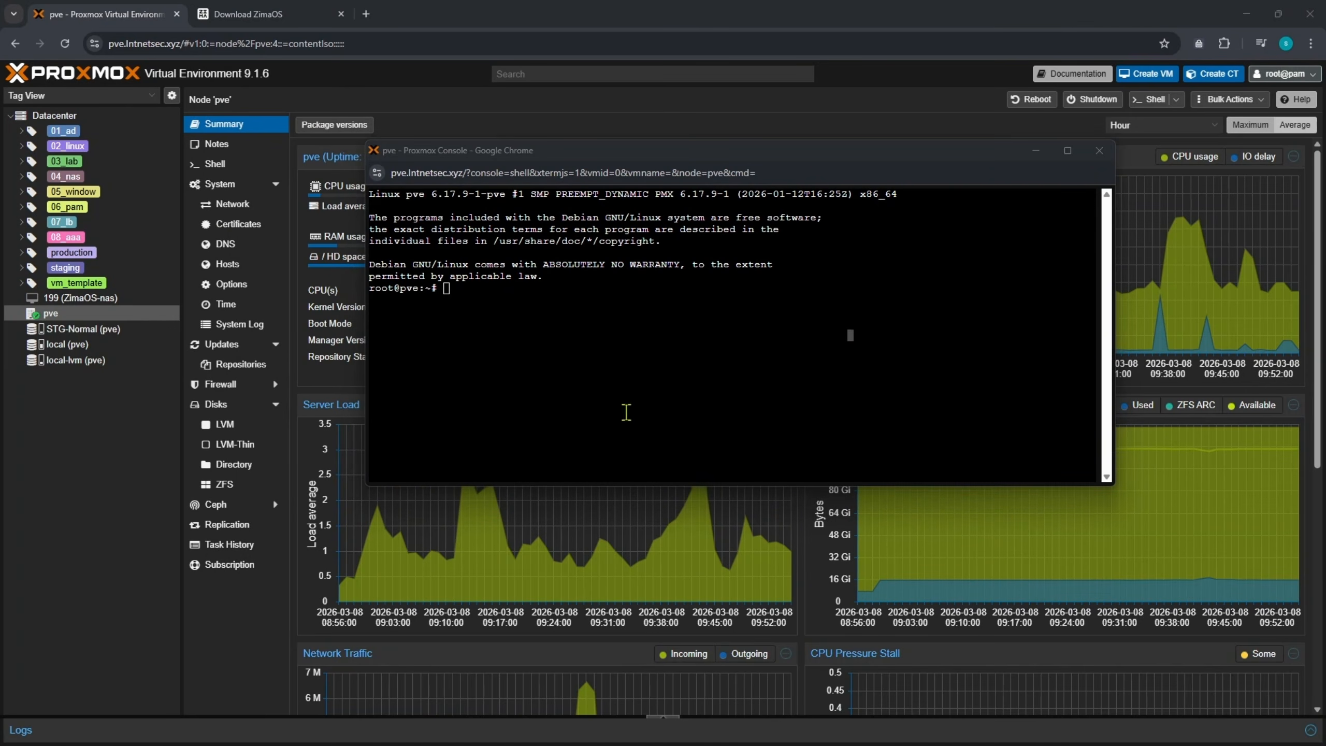
# - Run ls -l /var/lib/vz/template/iso/ and spot zimaos-x86_64-1.5.4_installer.img in the listing
pyautogui.click(702, 373)
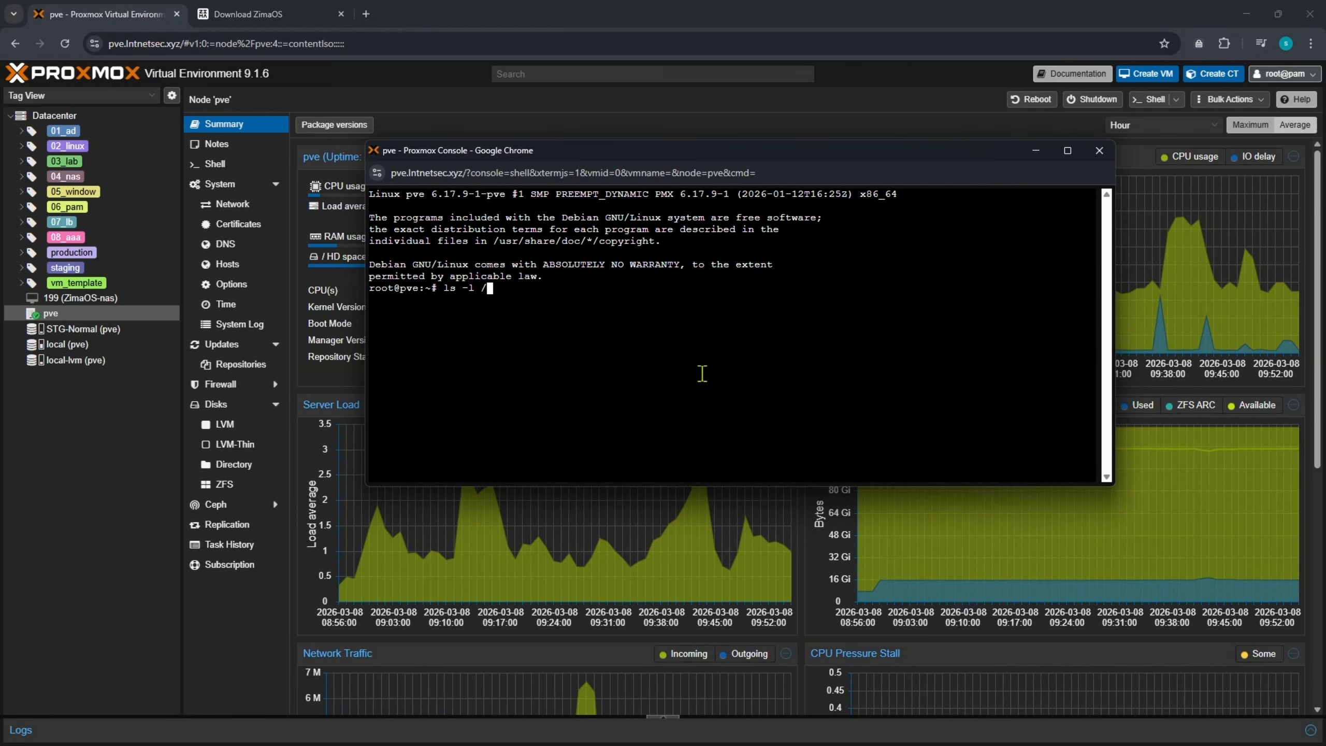
pyautogui.write('ls -l /var/lib/vz/template/iso/')
pyautogui.press('Return')
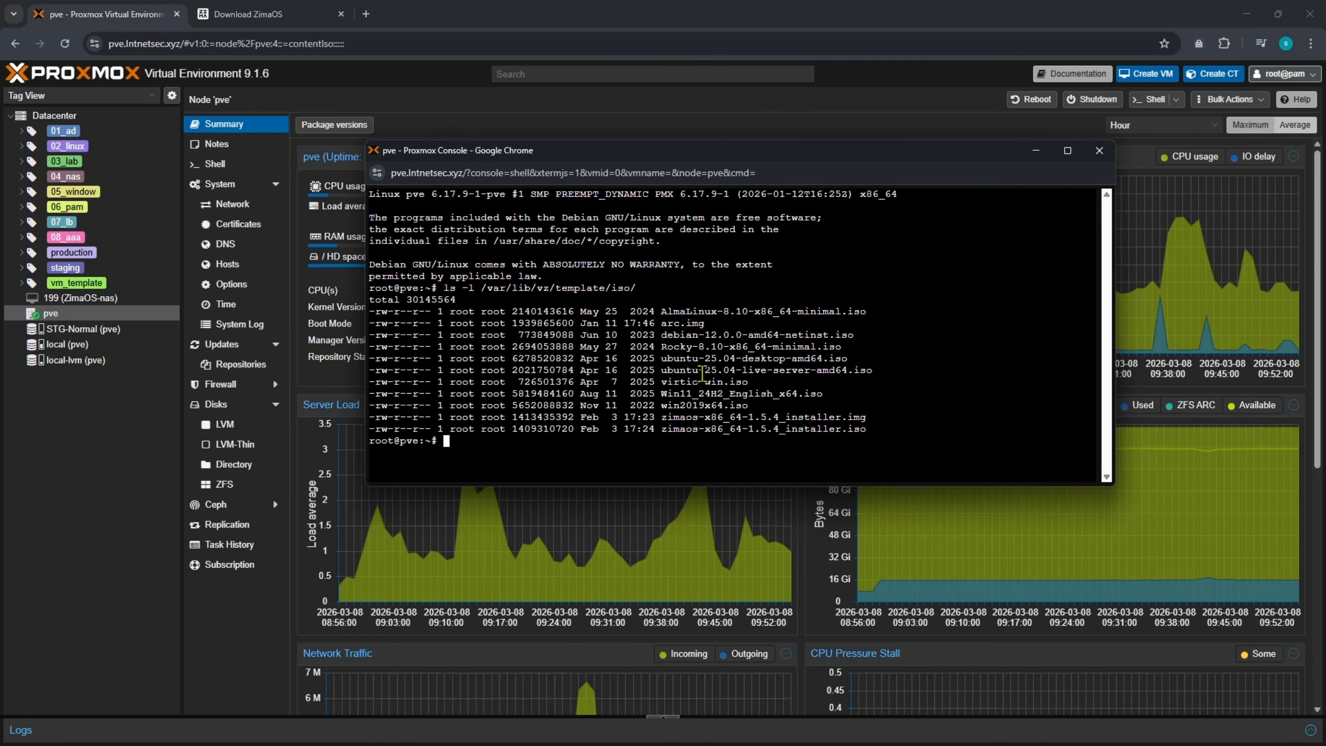
pyautogui.moveTo(869, 418); pyautogui.dragTo(659, 417)
pyautogui.click(657, 437)
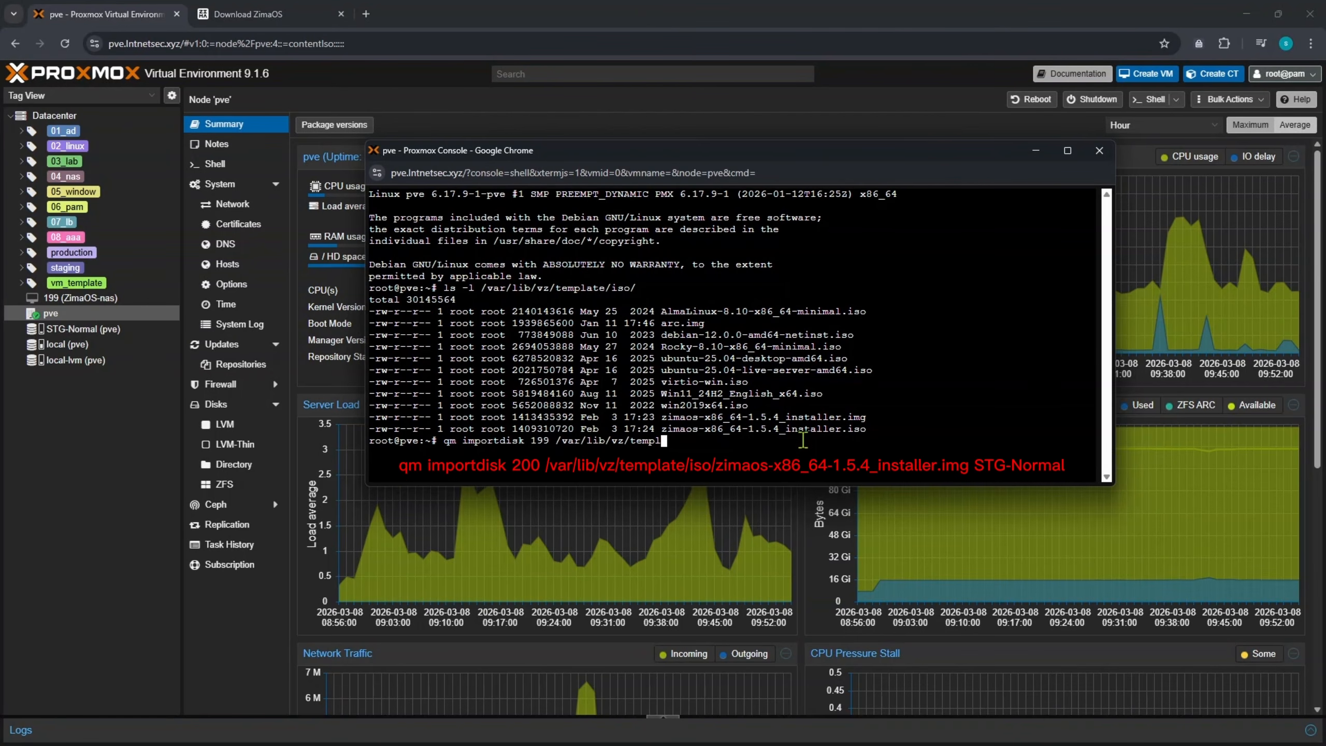
# - Import zimaos-x86_64-1.5.4_installer.img into VM 199 on STG-Normal storage with qm importdisk
pyautogui.press('Tab')
pyautogui.write('is')
pyautogui.press('Tab')
pyautogui.moveTo(662, 417); pyautogui.dragTo(866, 418)
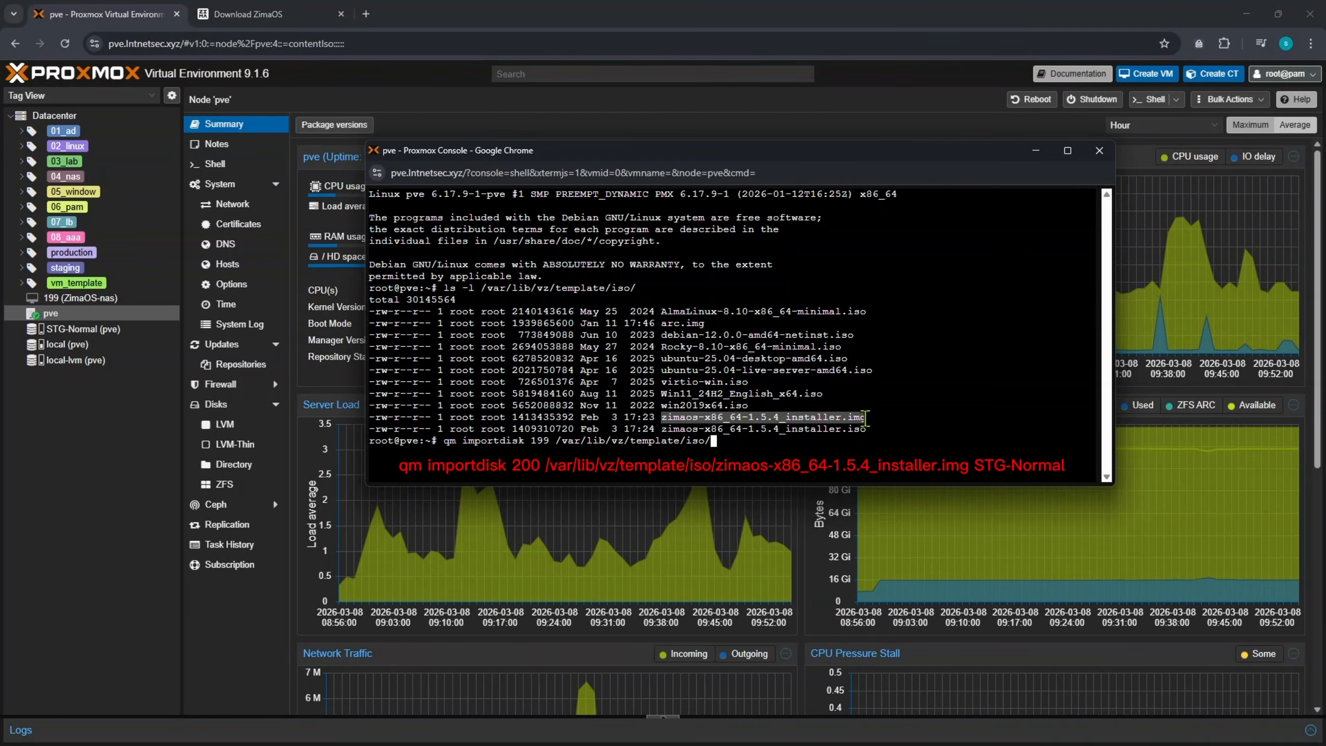
pyautogui.rightClick(866, 418)
pyautogui.click(905, 482)
pyautogui.rightClick(886, 440)
pyautogui.click(930, 202)
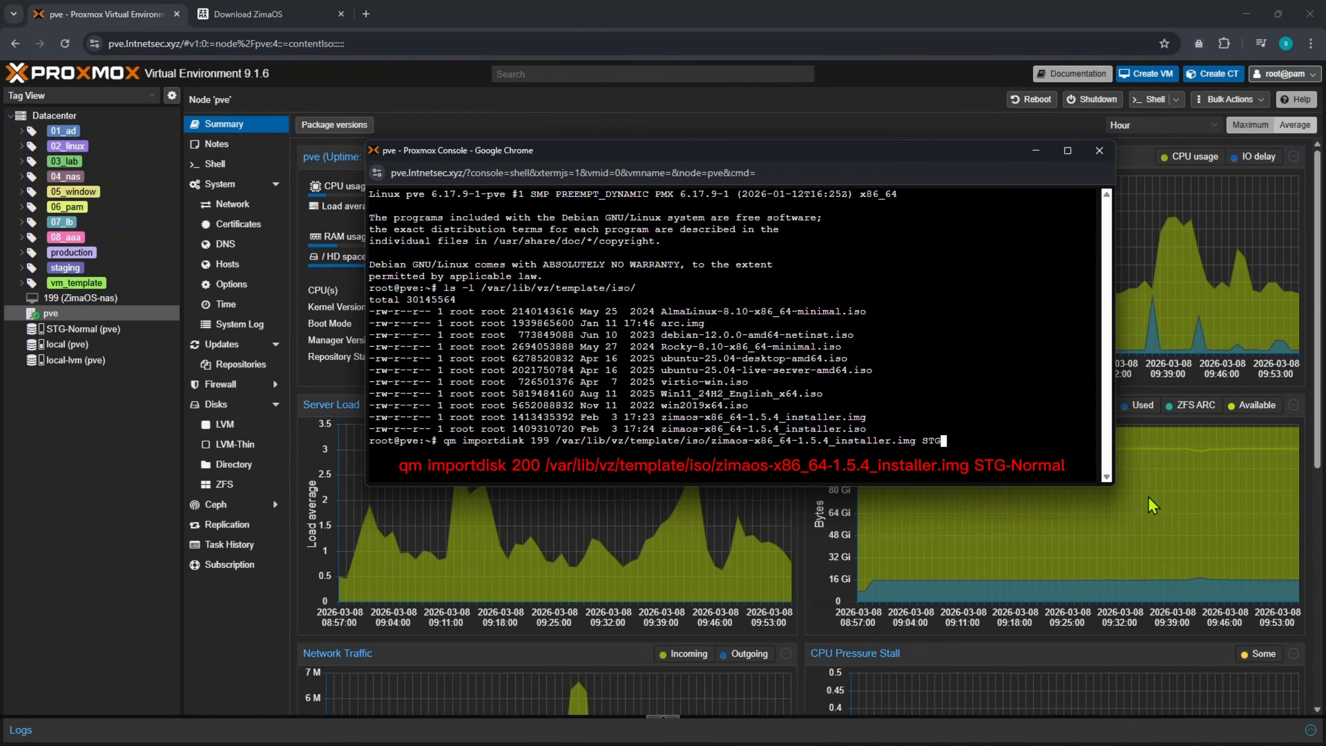
pyautogui.write('STG-Normal')
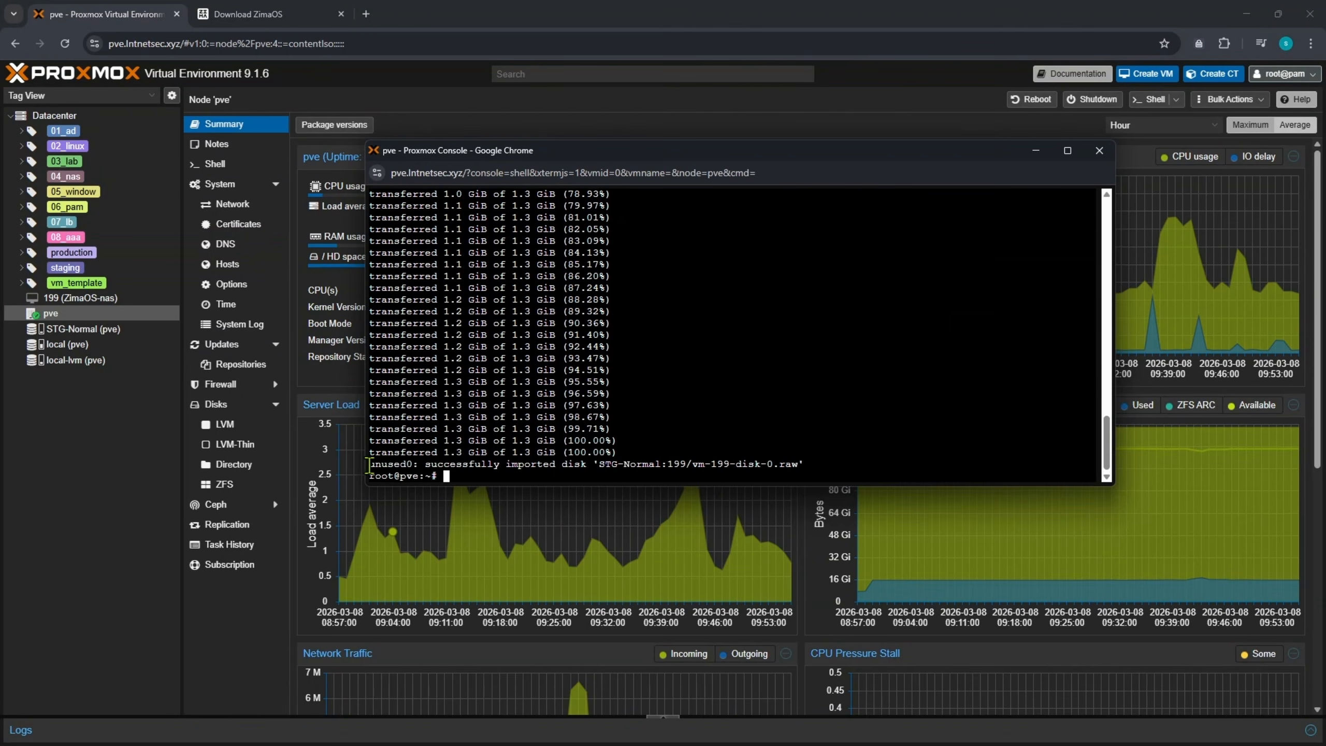
pyautogui.moveTo(369, 463); pyautogui.dragTo(823, 468)
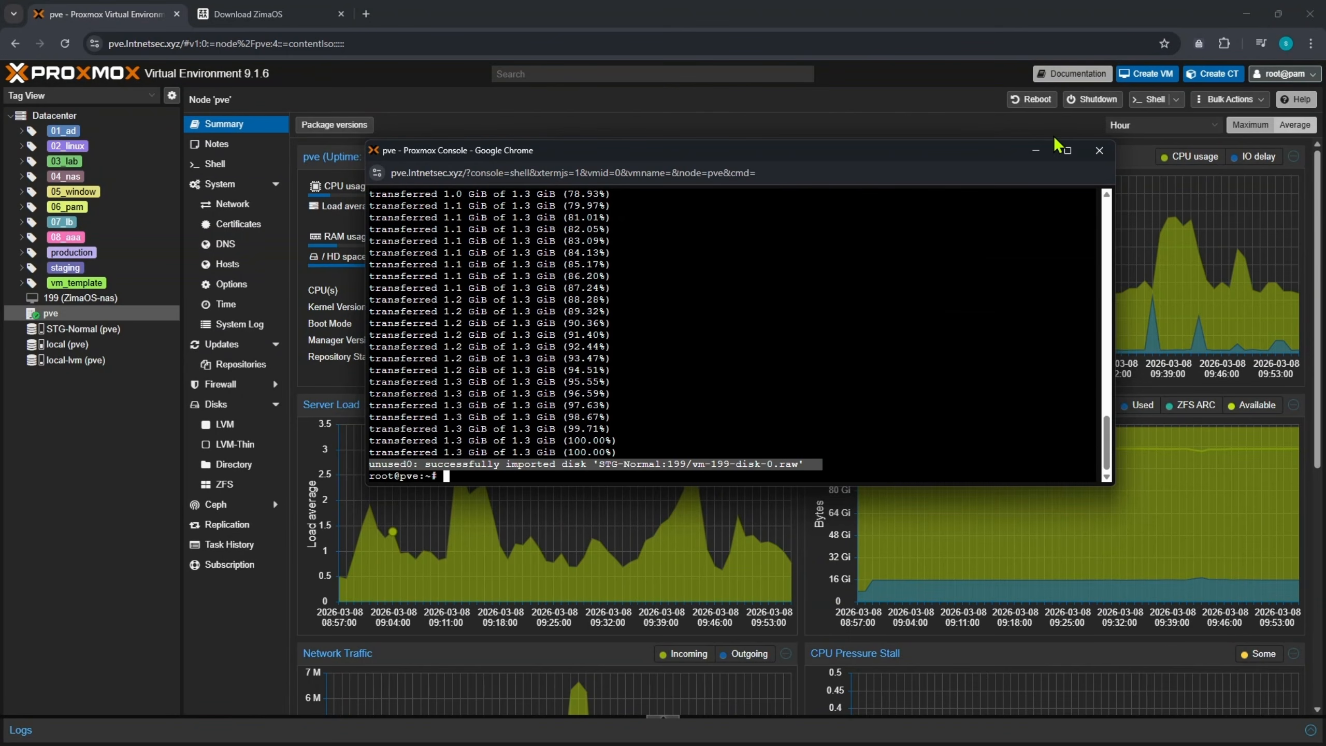
# - Attach VM 199's unused imported disk as SCSI Hard Disk scsi0
pyautogui.click(1035, 150)
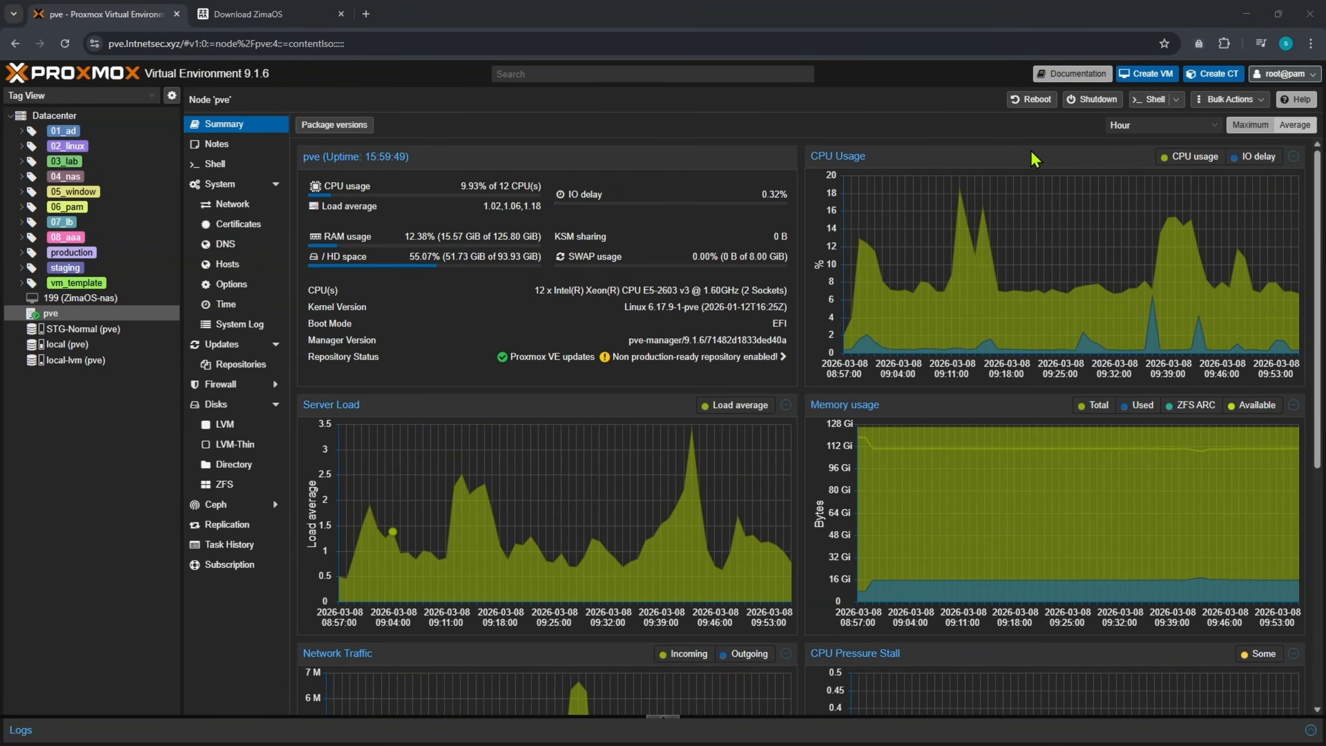
pyautogui.click(107, 300)
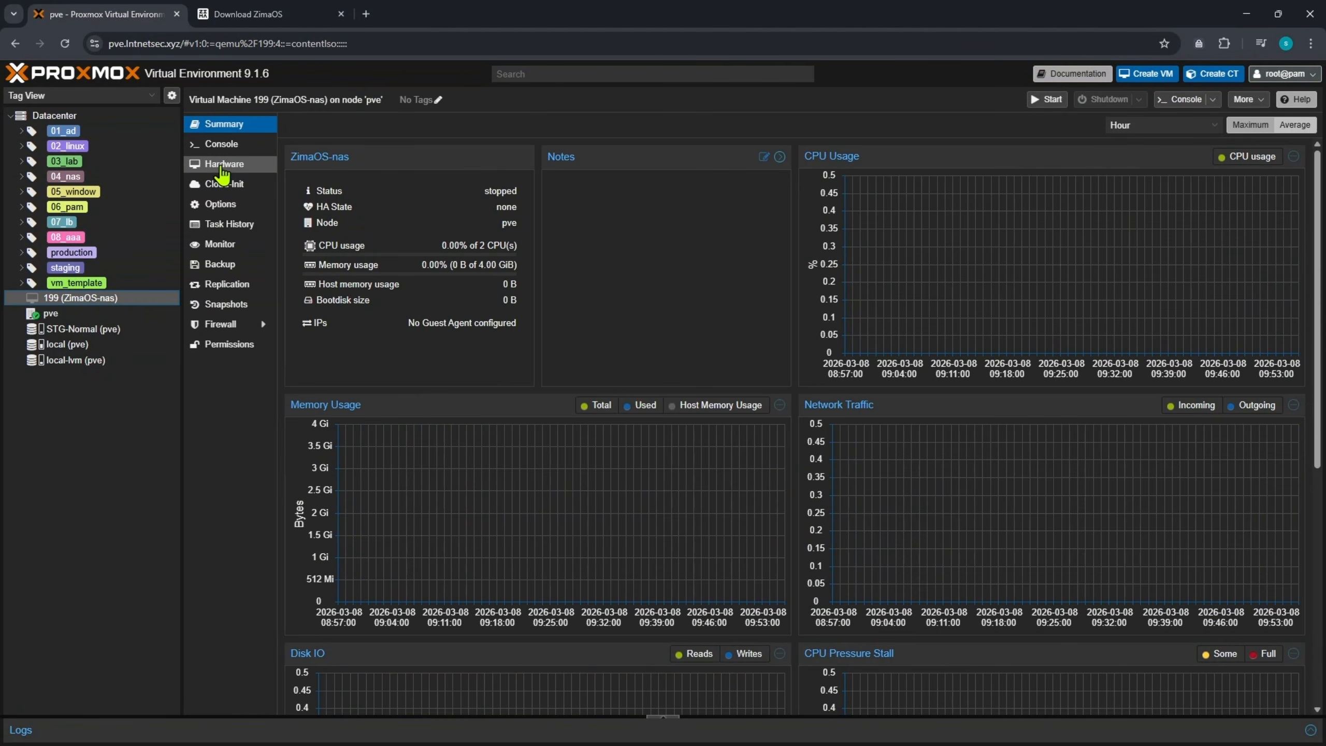
pyautogui.click(221, 166)
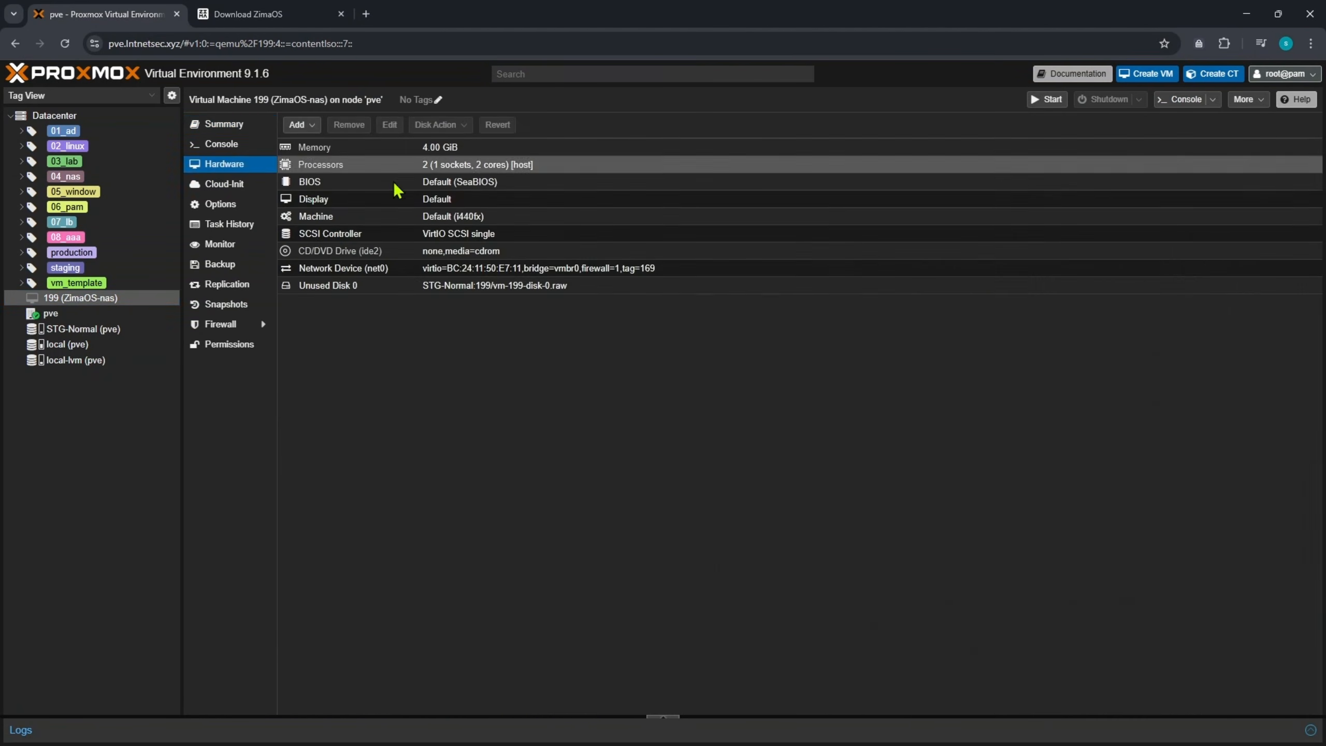
pyautogui.doubleClick(498, 295)
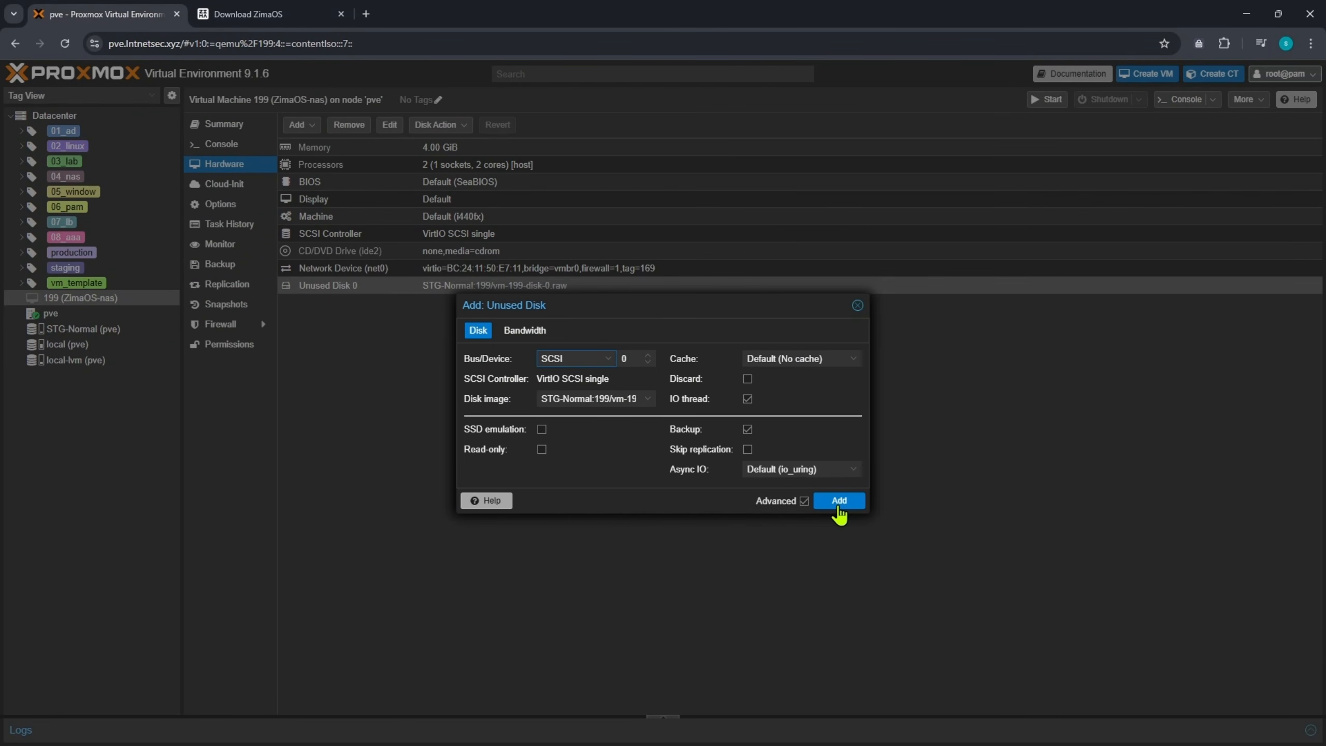
pyautogui.click(839, 500)
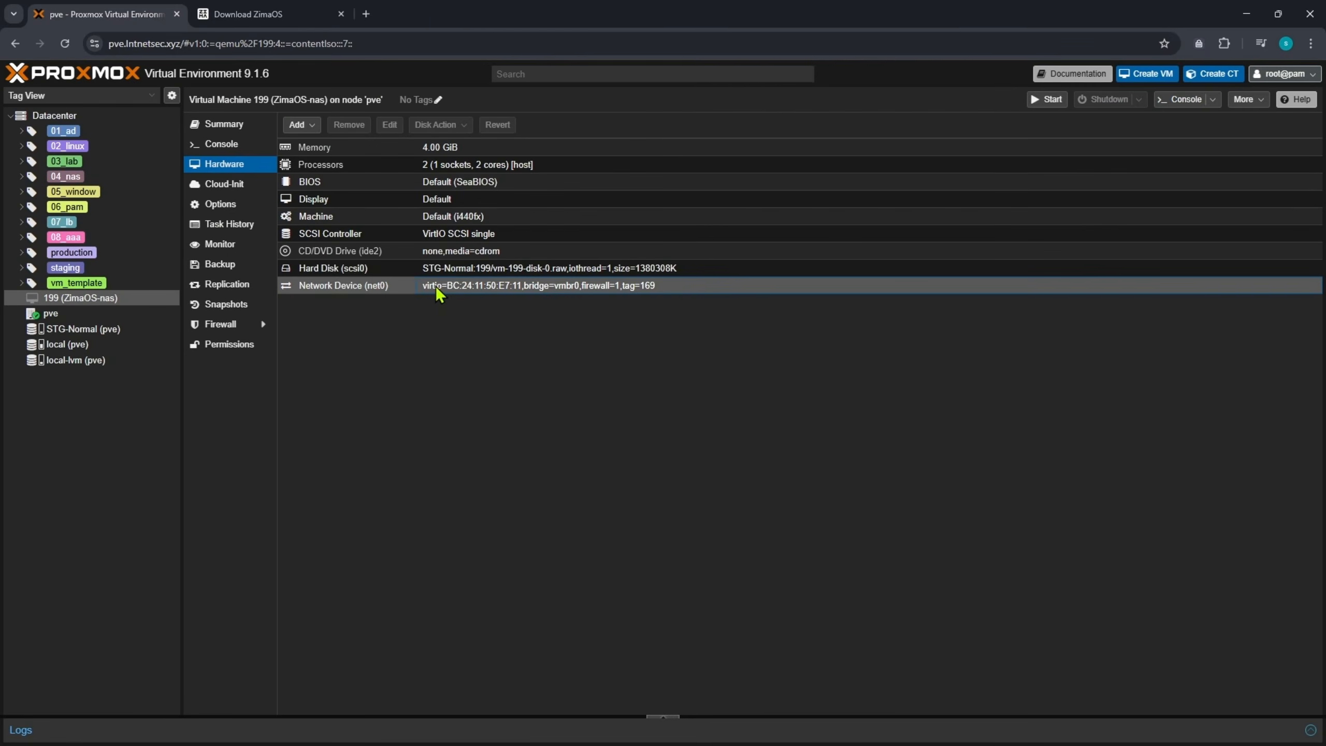
# - Add a new 32 GiB hard disk on STG-Normal storage to VM 199
pyautogui.click(425, 272)
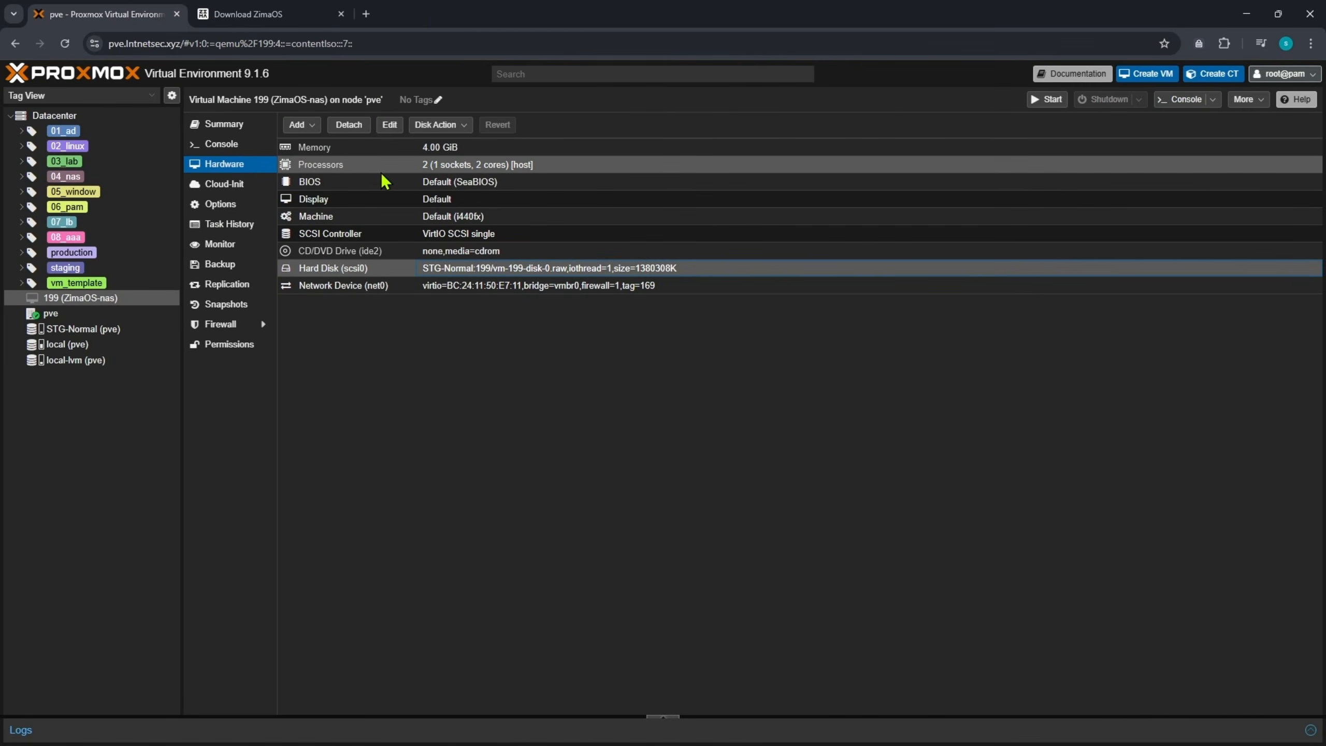
pyautogui.click(303, 129)
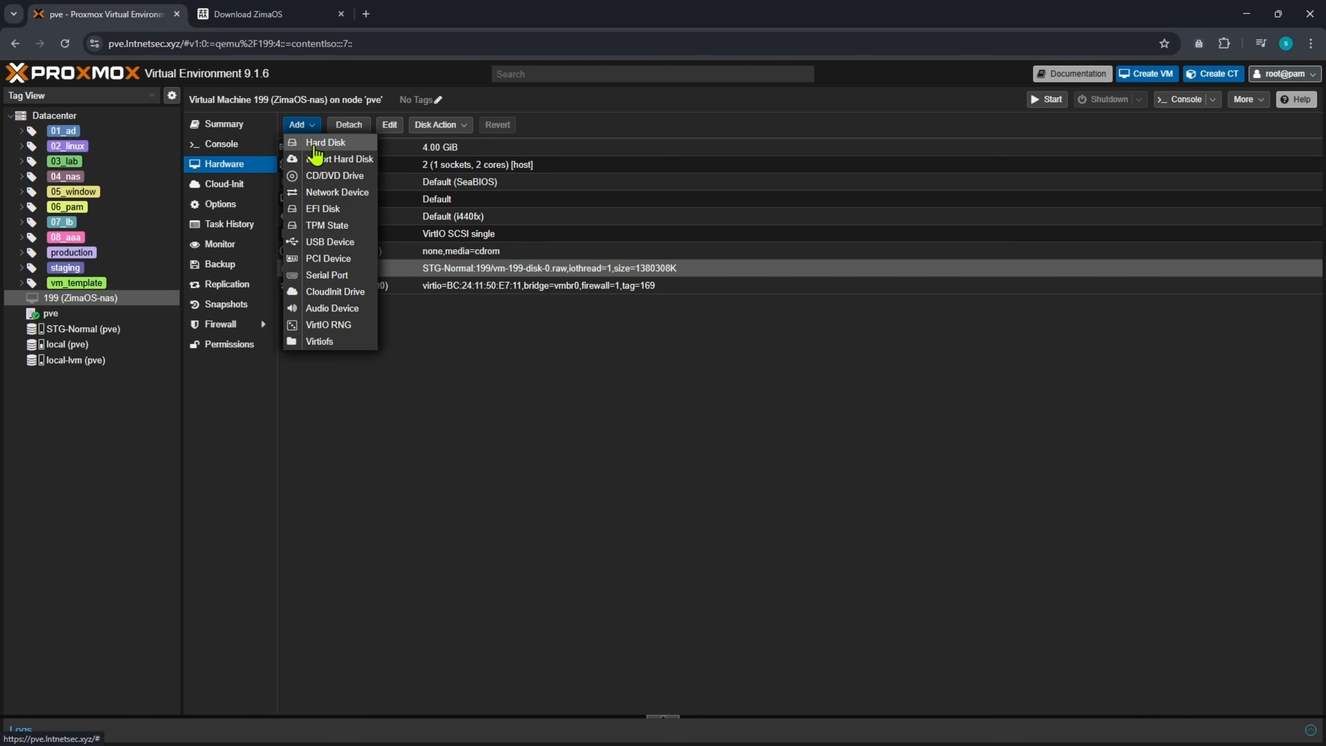
pyautogui.click(315, 146)
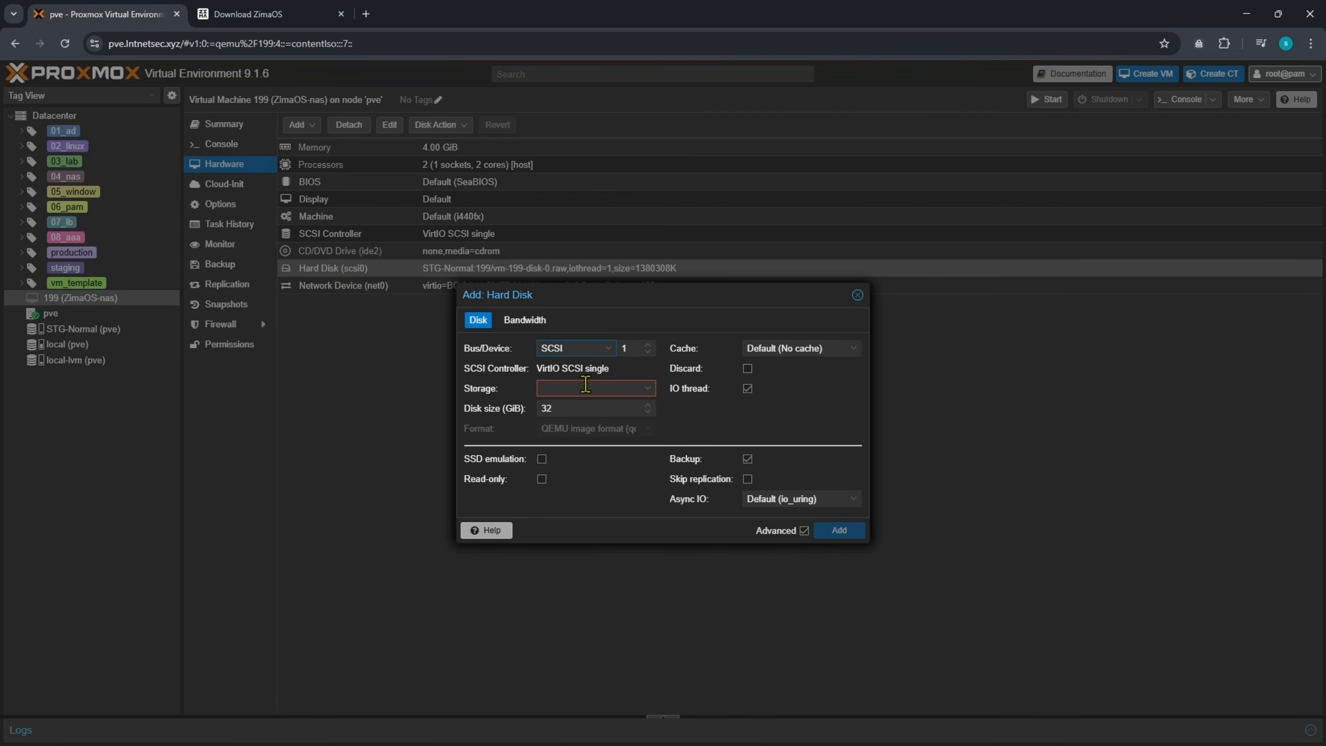
pyautogui.click(586, 389)
pyautogui.click(572, 426)
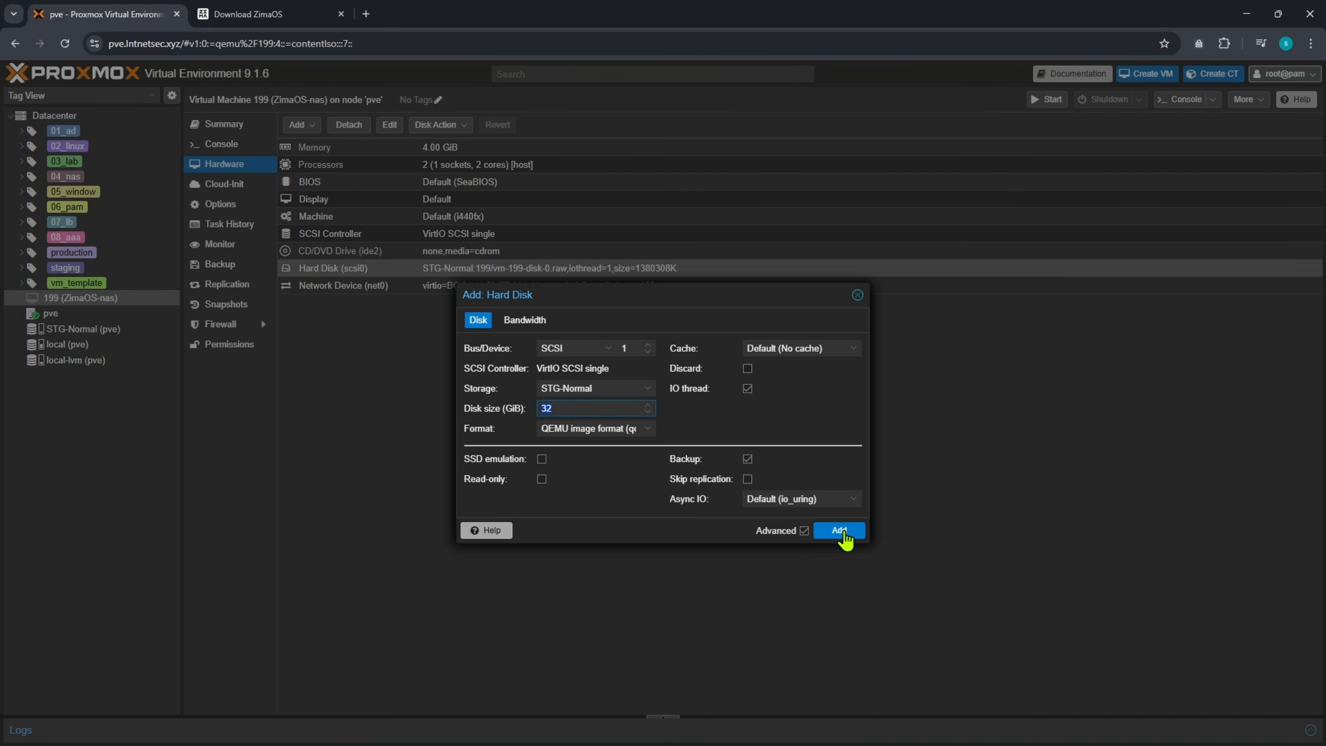
pyautogui.click(841, 530)
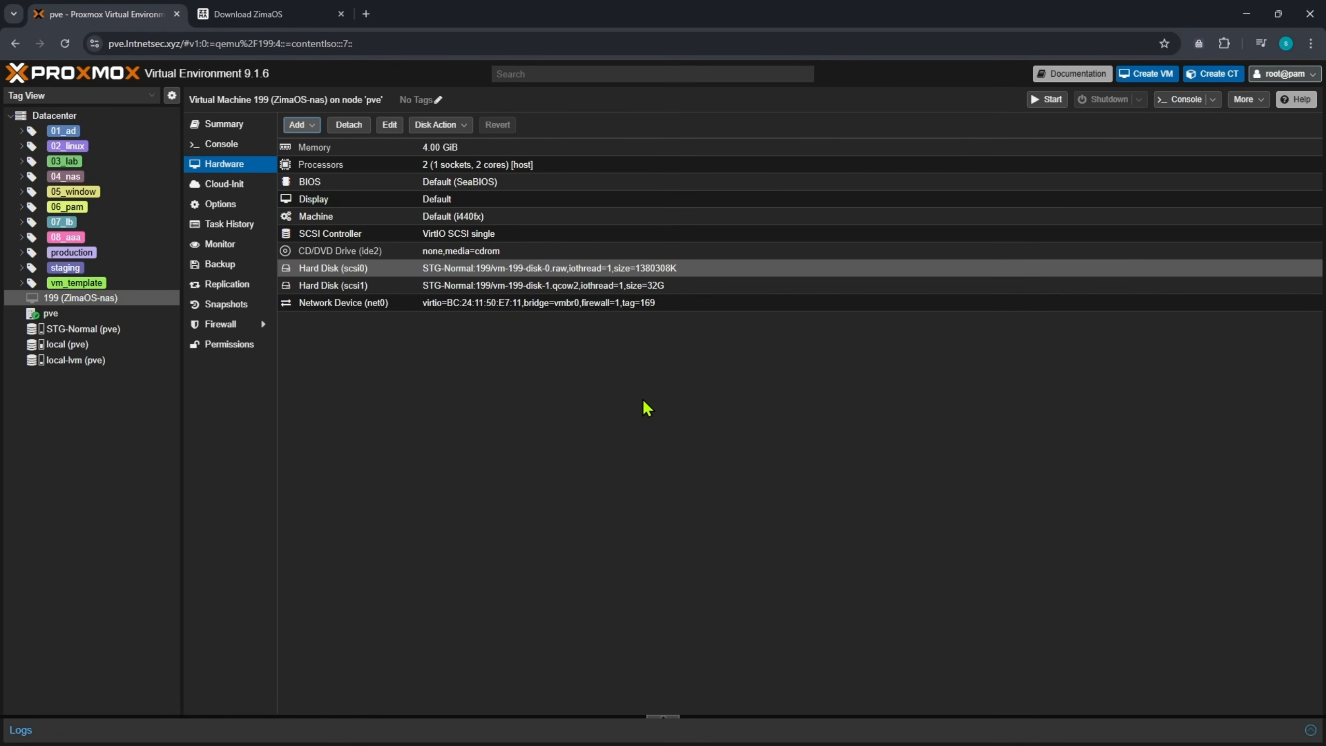
pyautogui.click(334, 185)
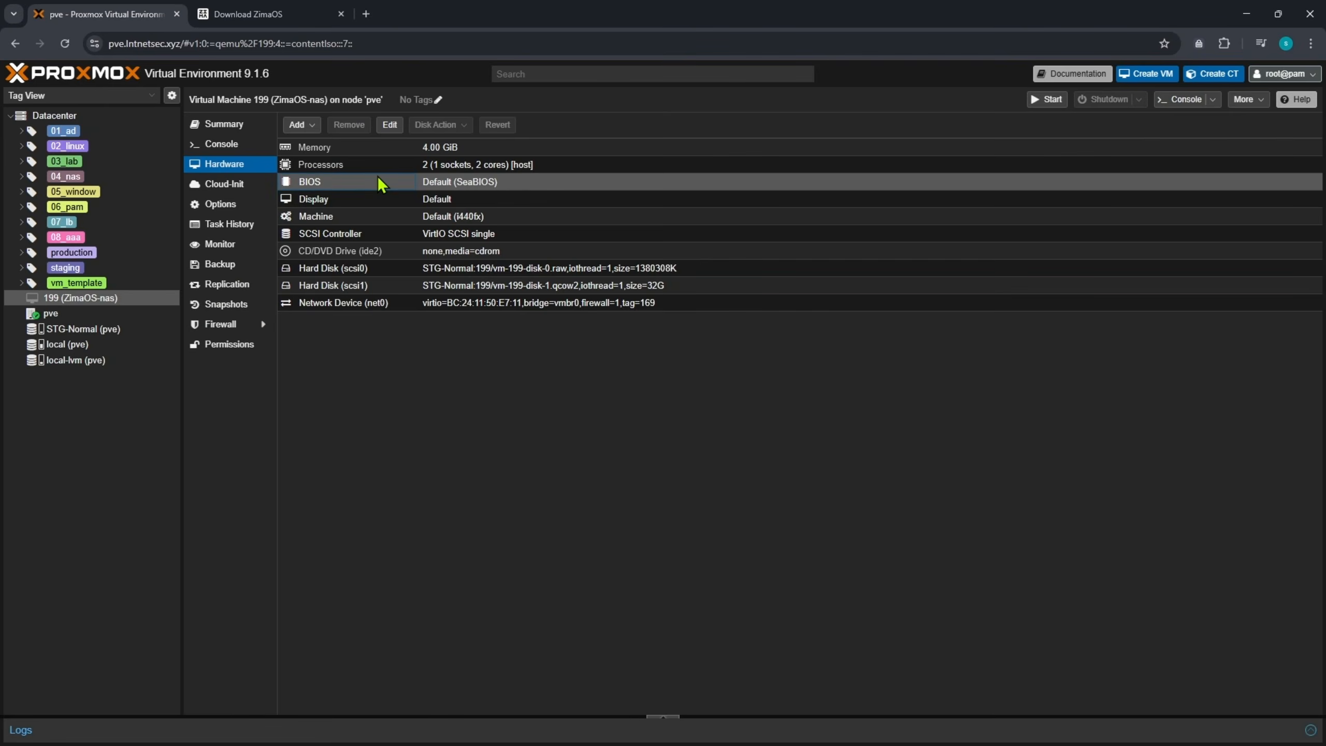
# - Change VM 199's BIOS from SeaBIOS to OVMF (UEFI)
pyautogui.doubleClick(412, 173)
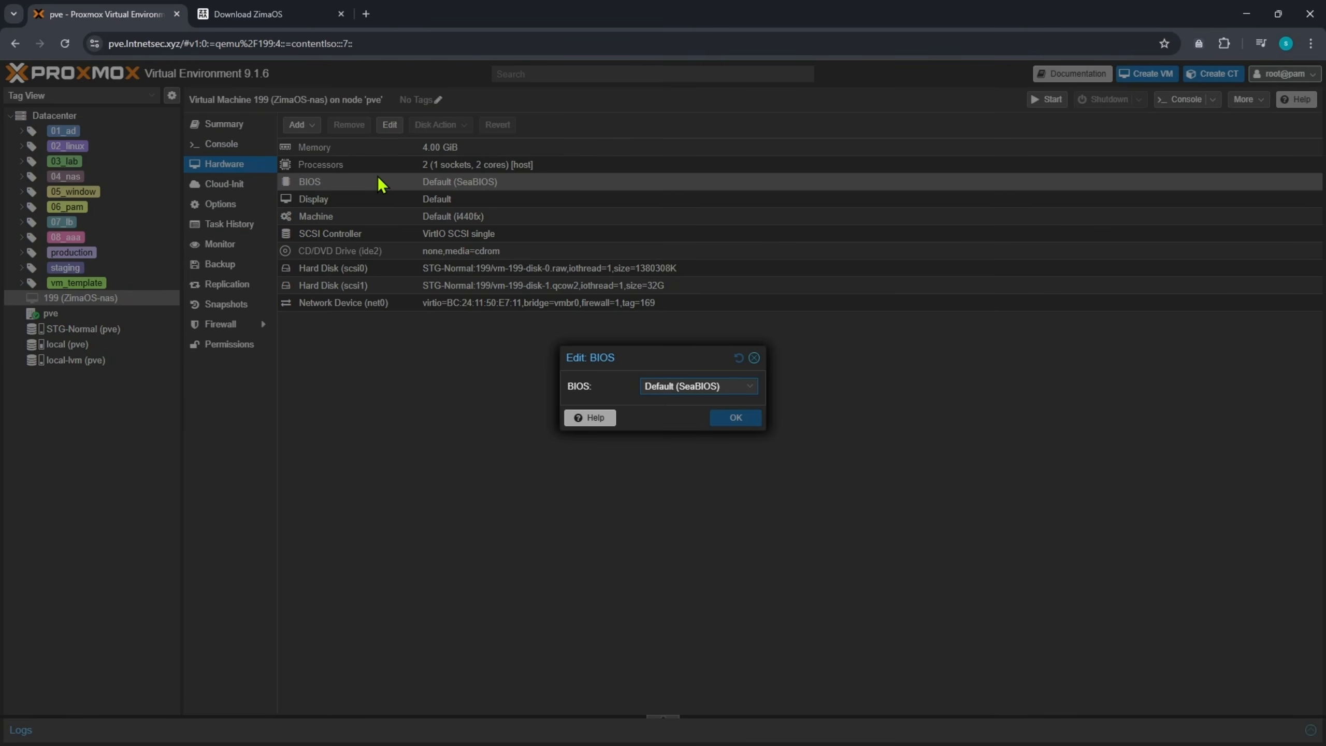
pyautogui.click(703, 386)
pyautogui.click(687, 450)
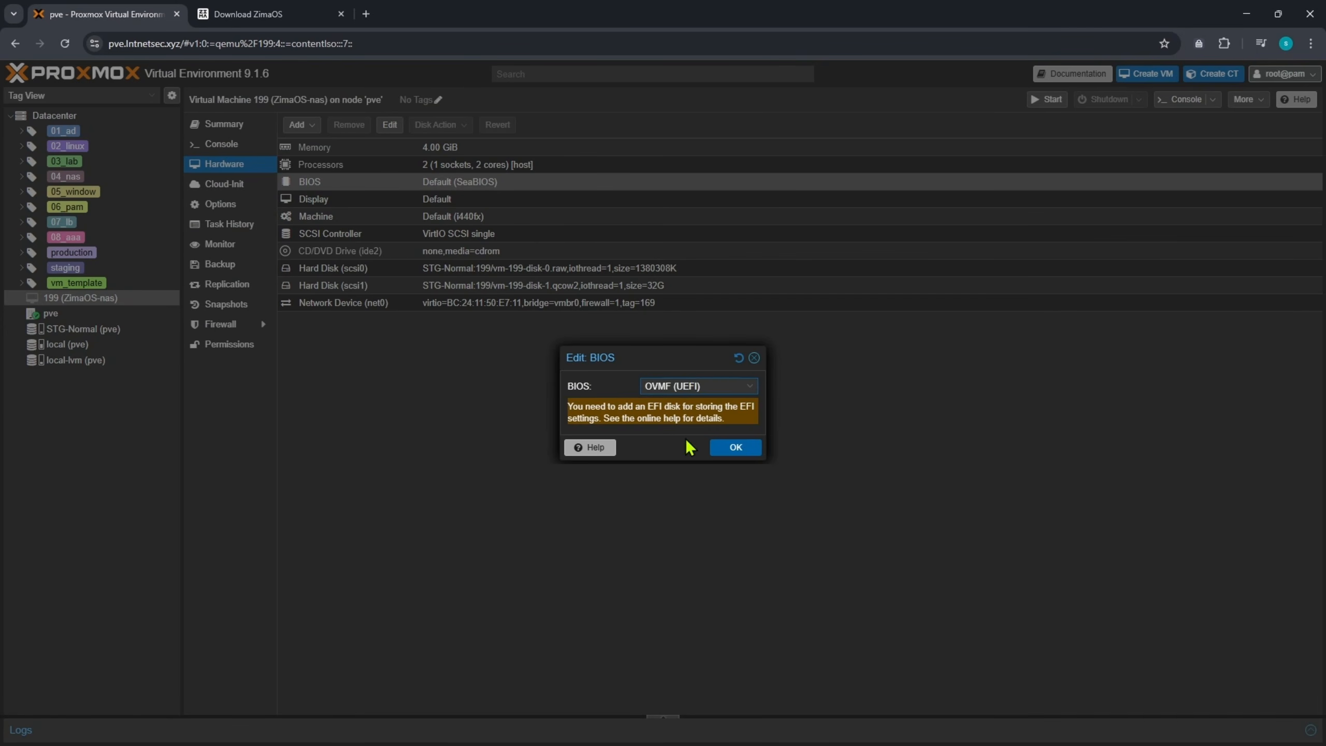
pyautogui.click(736, 454)
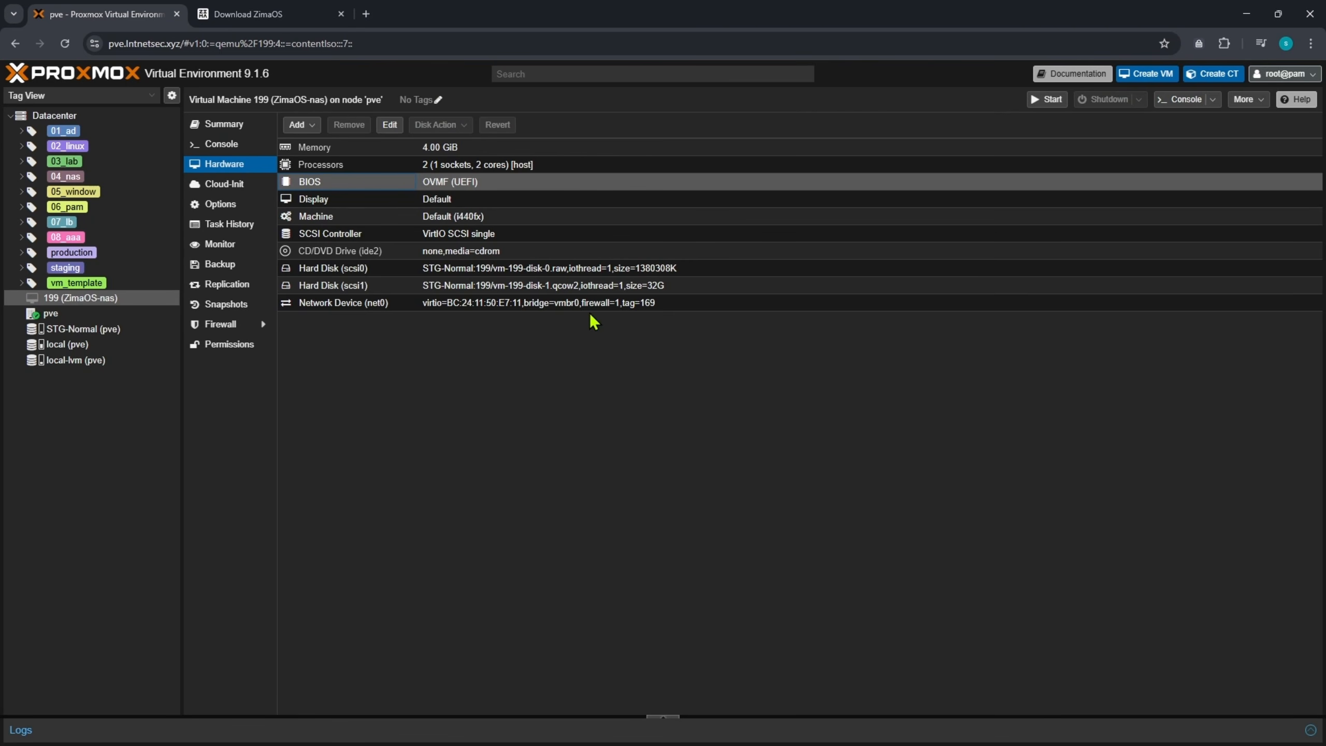
pyautogui.click(221, 205)
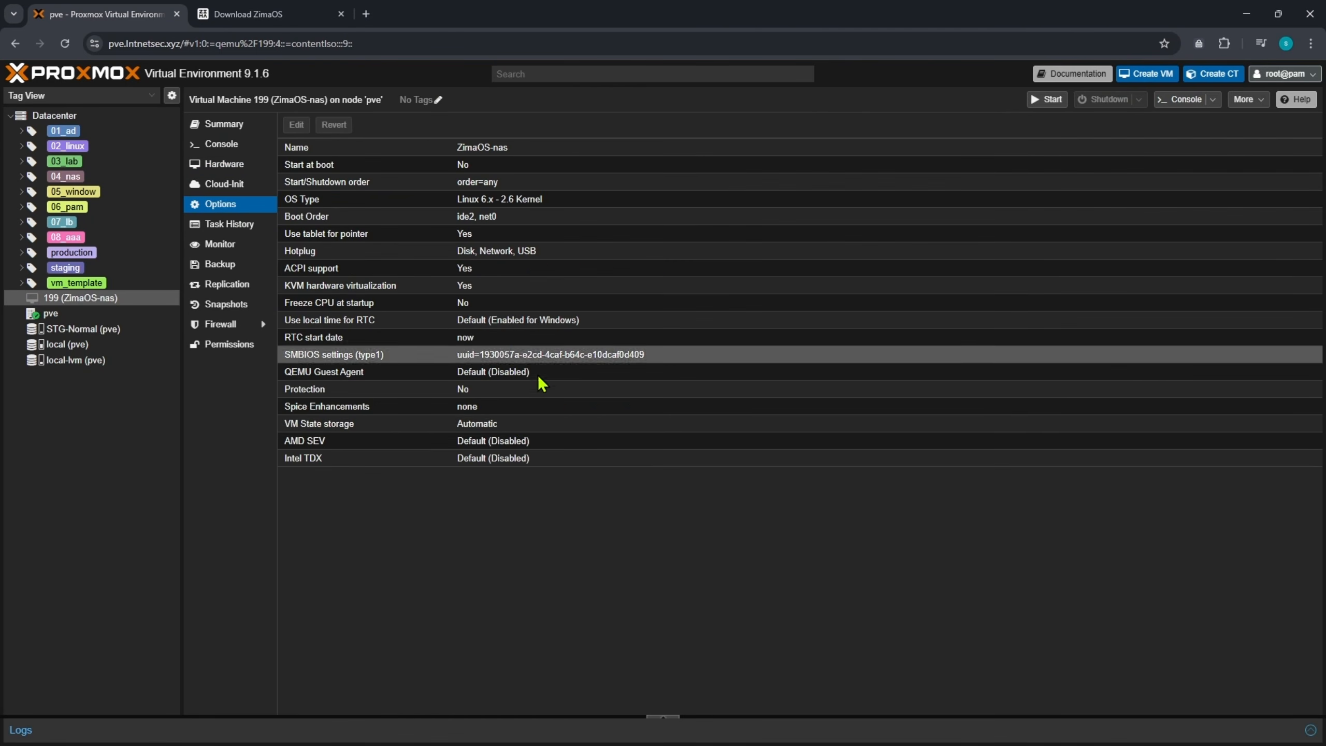
# - Enable scsi0 and scsi1 for booting and order them scsi0, scsi1, net0
pyautogui.click(471, 220)
pyautogui.doubleClick(471, 220)
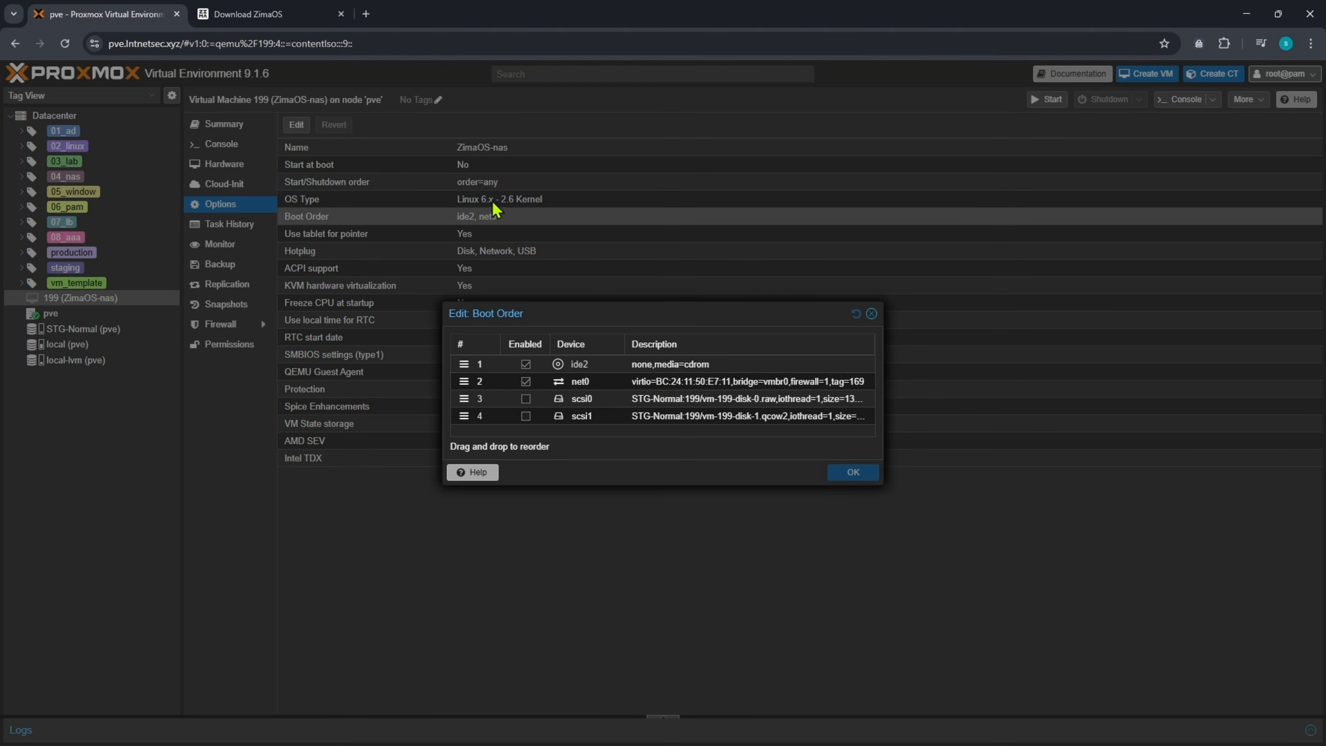
pyautogui.click(525, 399)
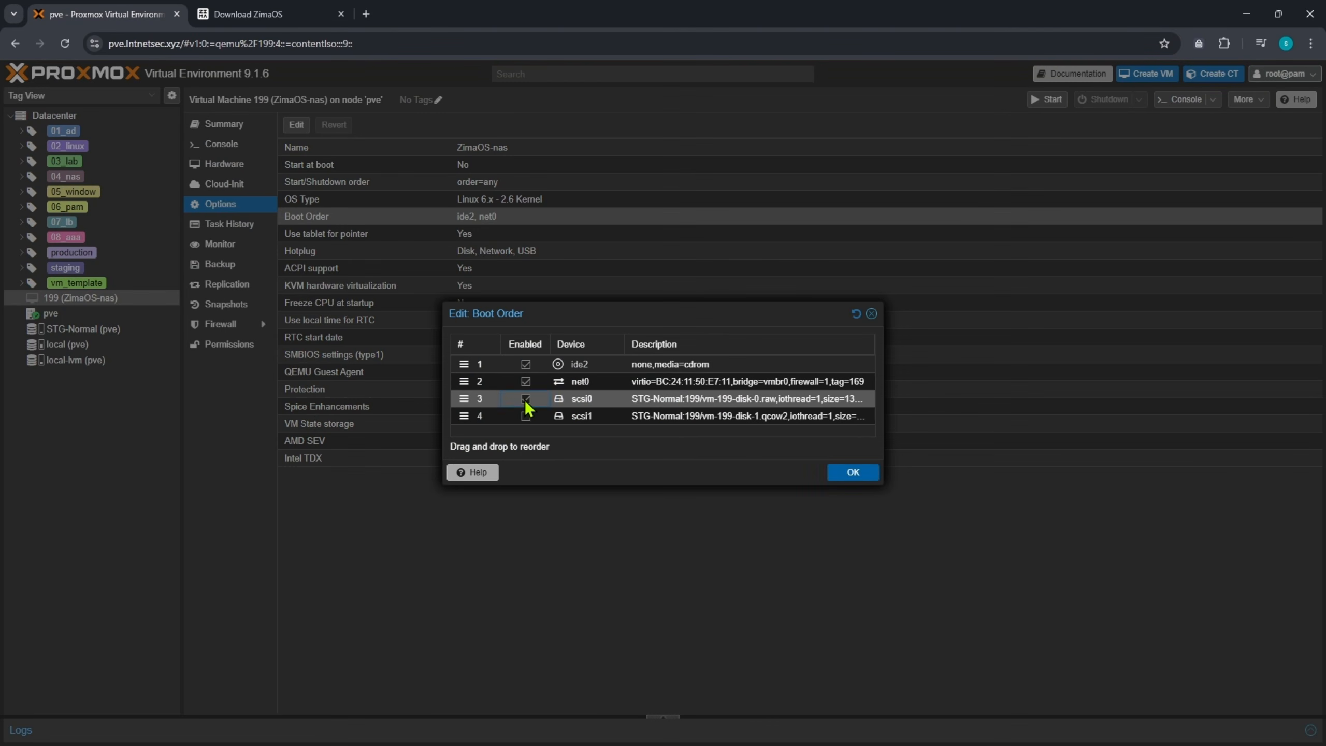
pyautogui.click(526, 417)
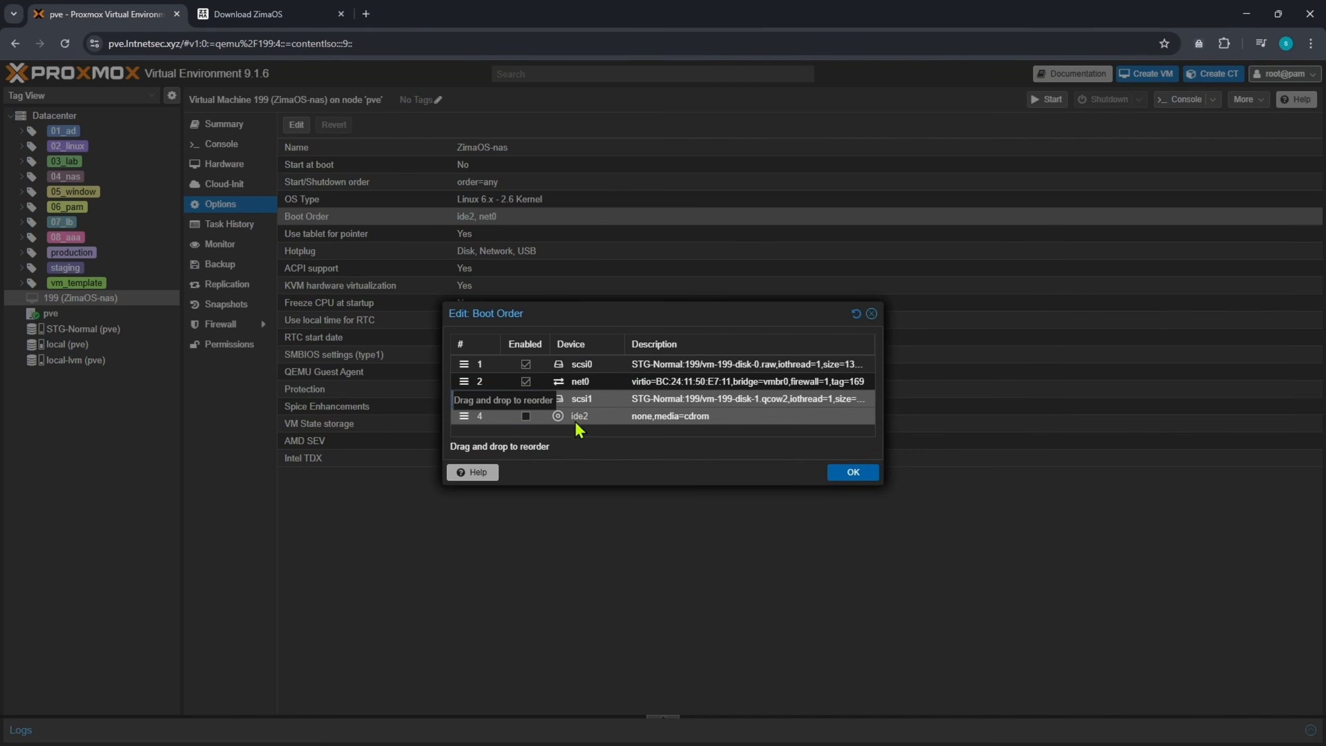
pyautogui.click(494, 385)
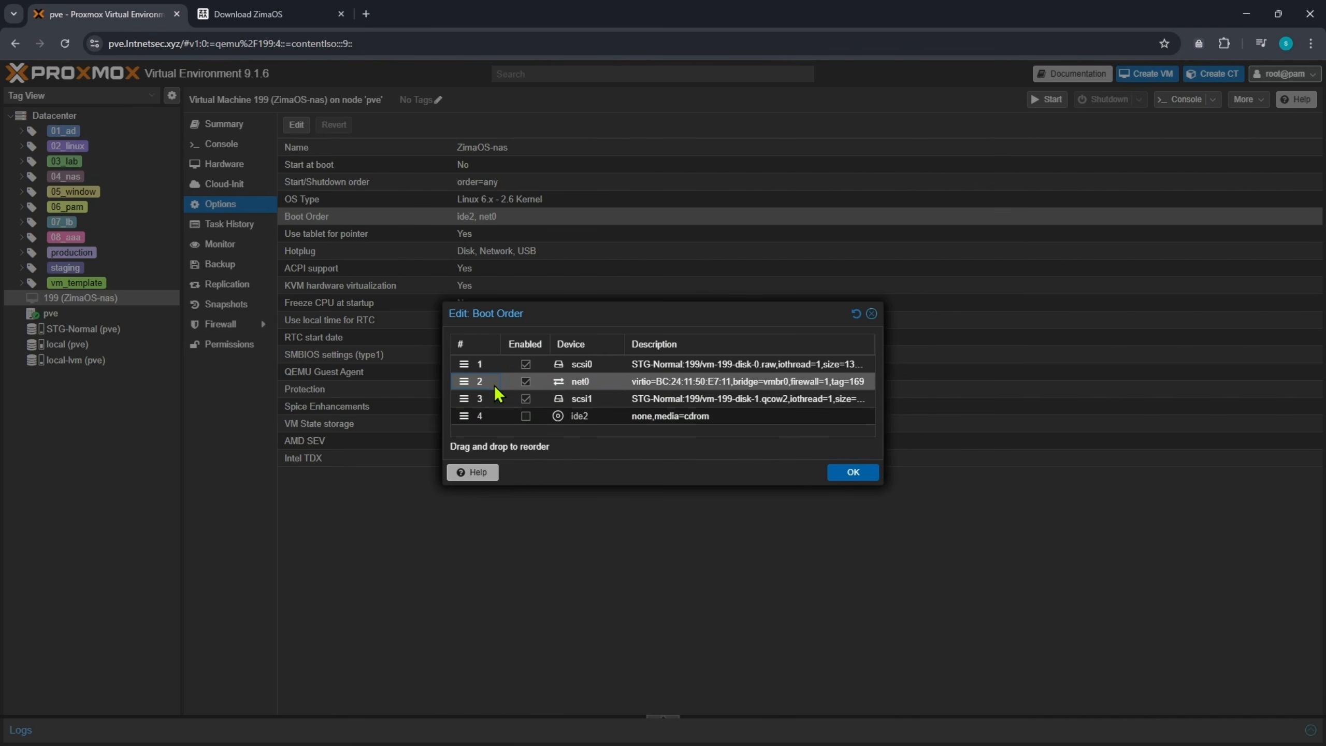
pyautogui.click(613, 397)
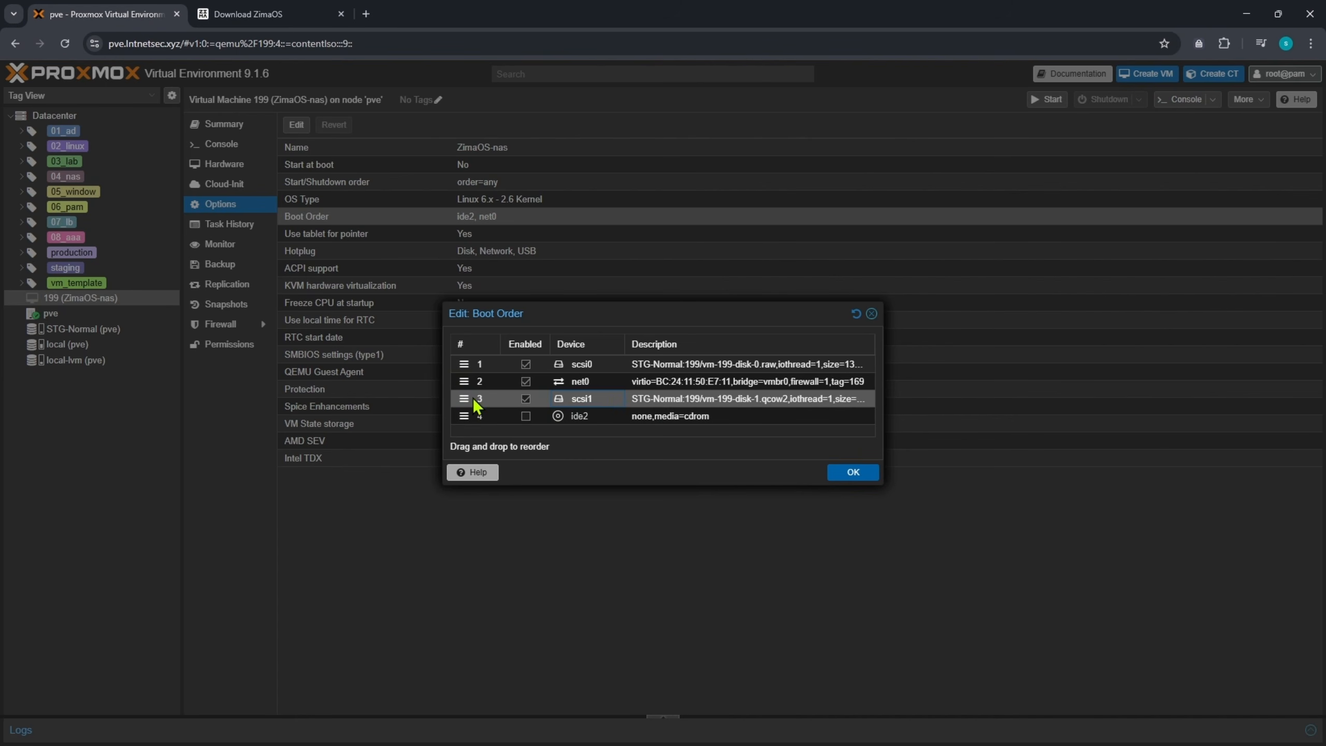
pyautogui.moveTo(465, 398); pyautogui.dragTo(468, 377)
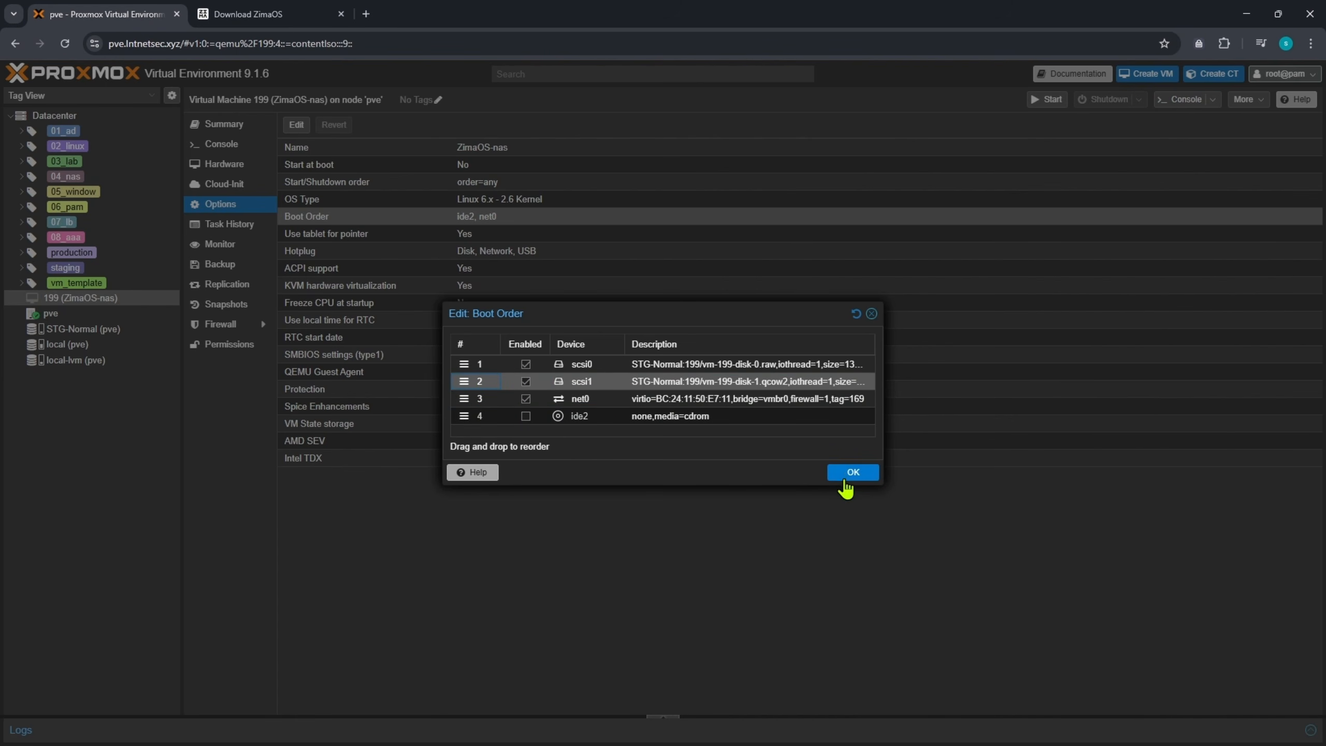
pyautogui.click(839, 477)
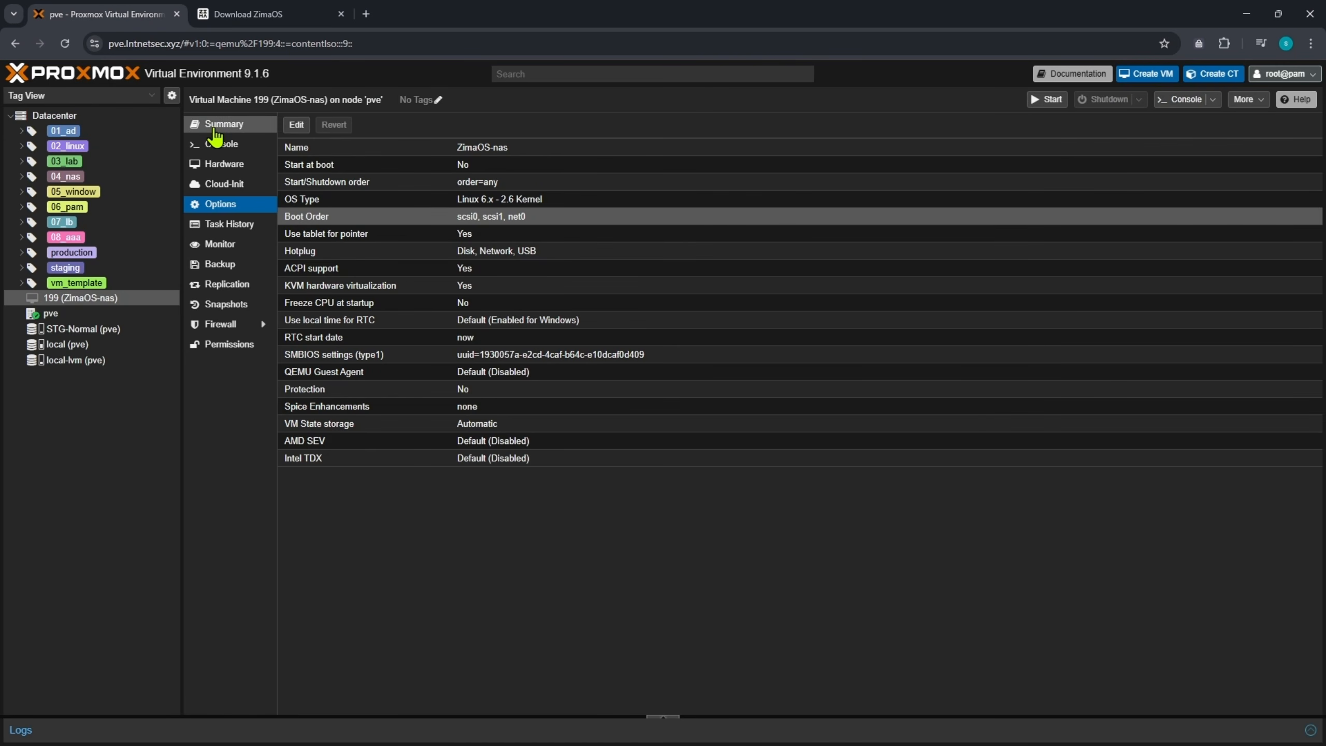
pyautogui.click(218, 127)
# - Start the VM, install ZimaOS onto /dev/sdb from the console, then shut it down
pyautogui.click(1040, 98)
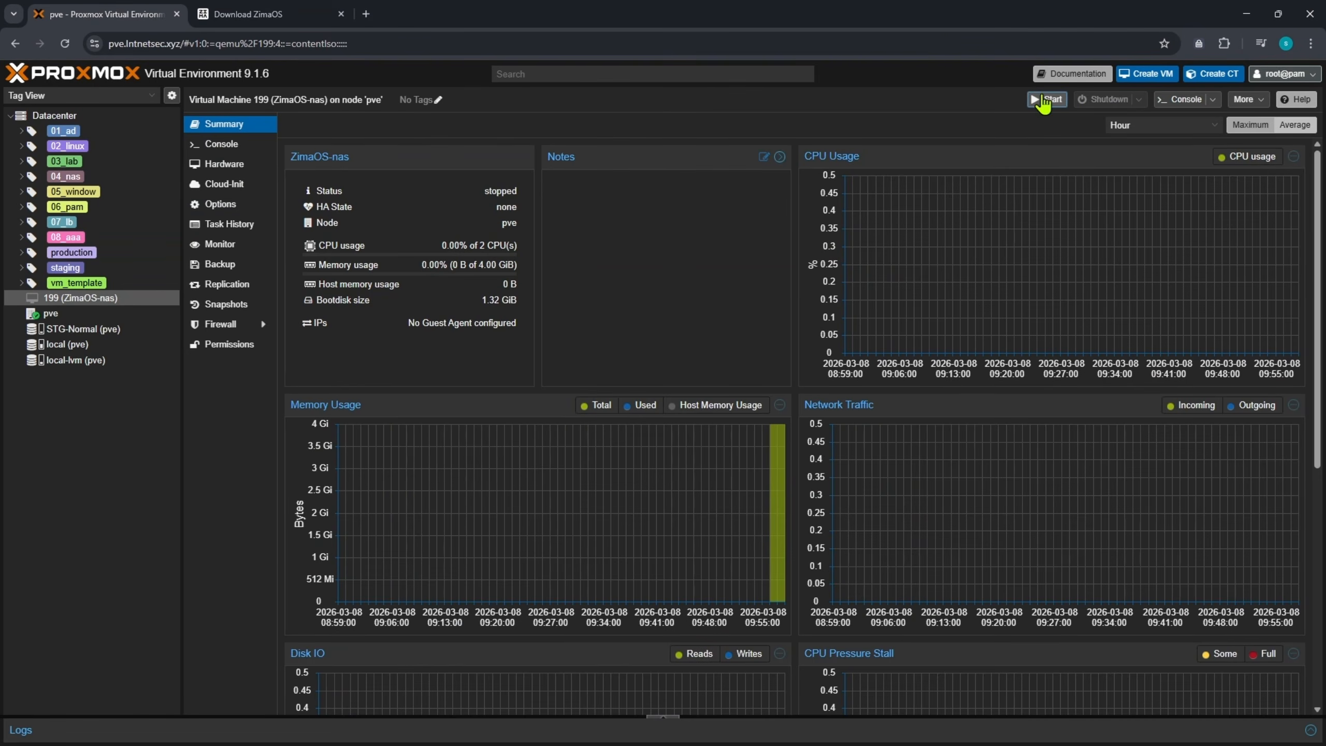
pyautogui.click(239, 149)
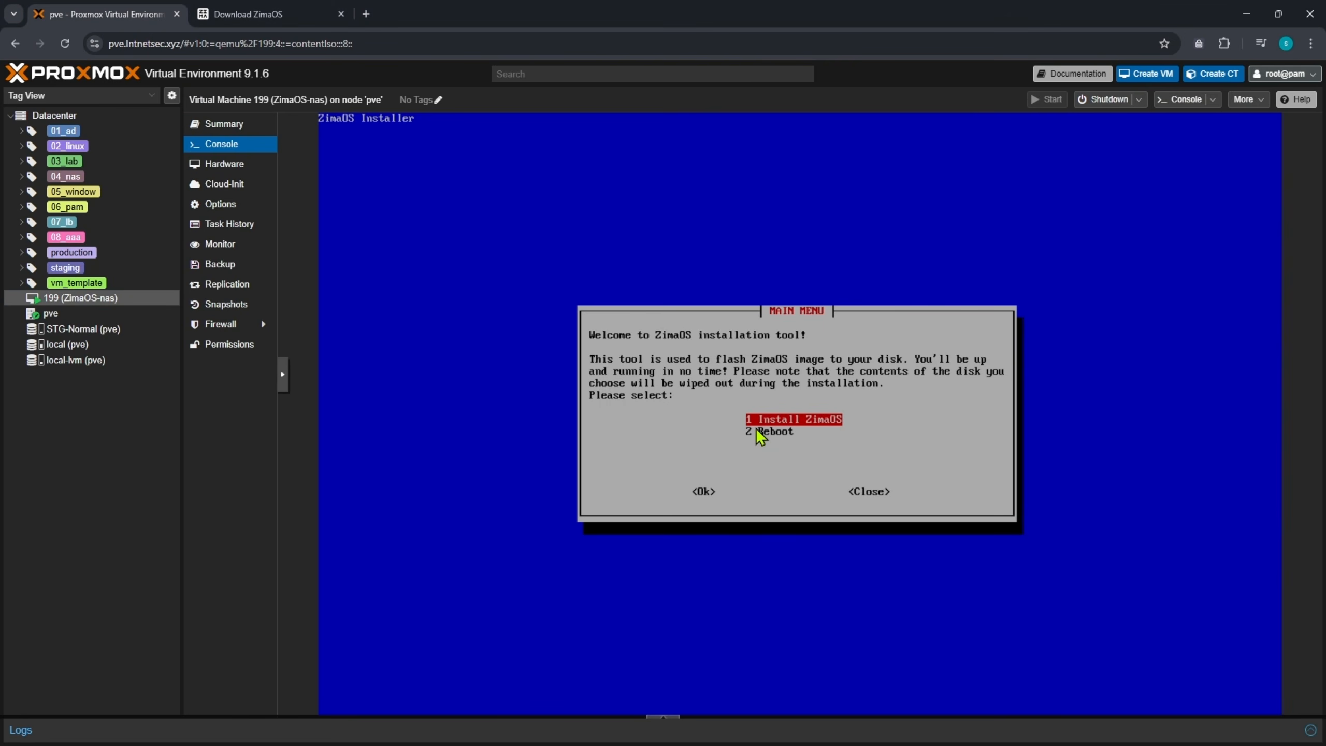
pyautogui.press('Return')
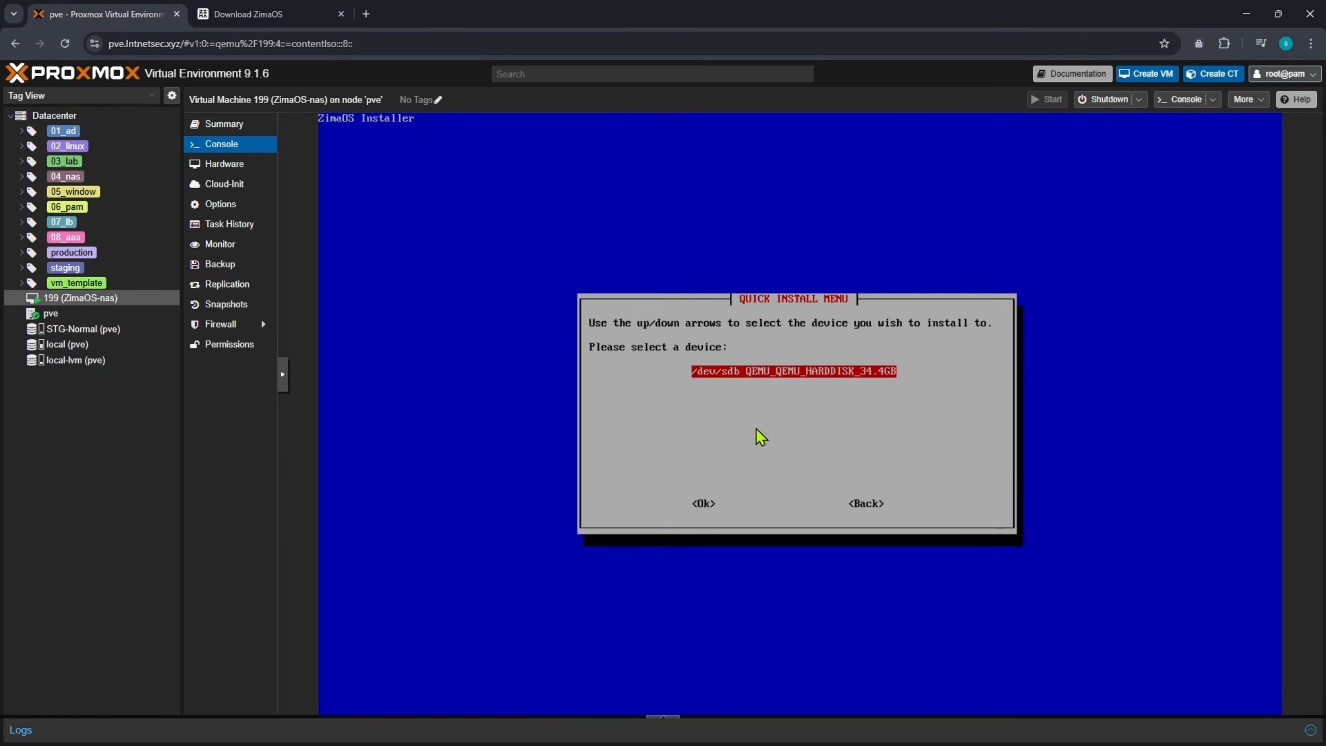
pyautogui.press('Return')
pyautogui.press('Left')
pyautogui.press('Return')
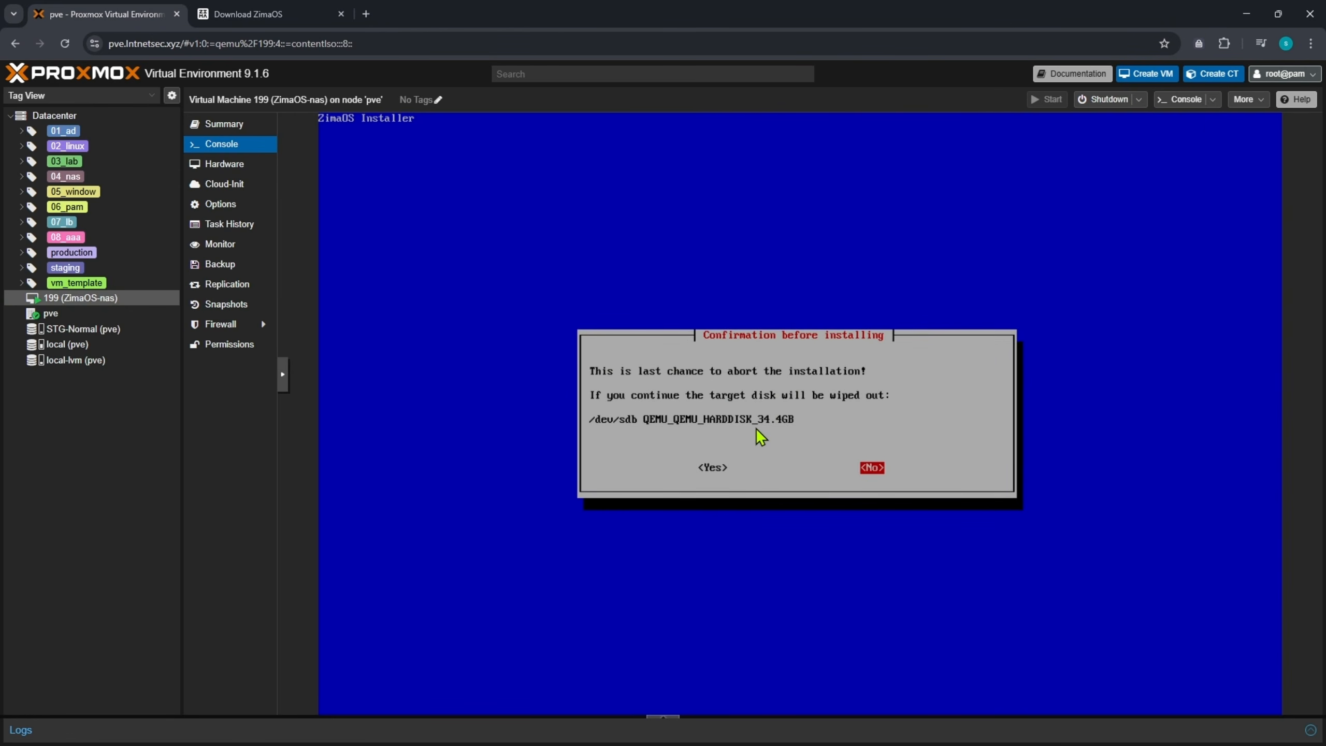
pyautogui.press('Left')
pyautogui.press('Return')
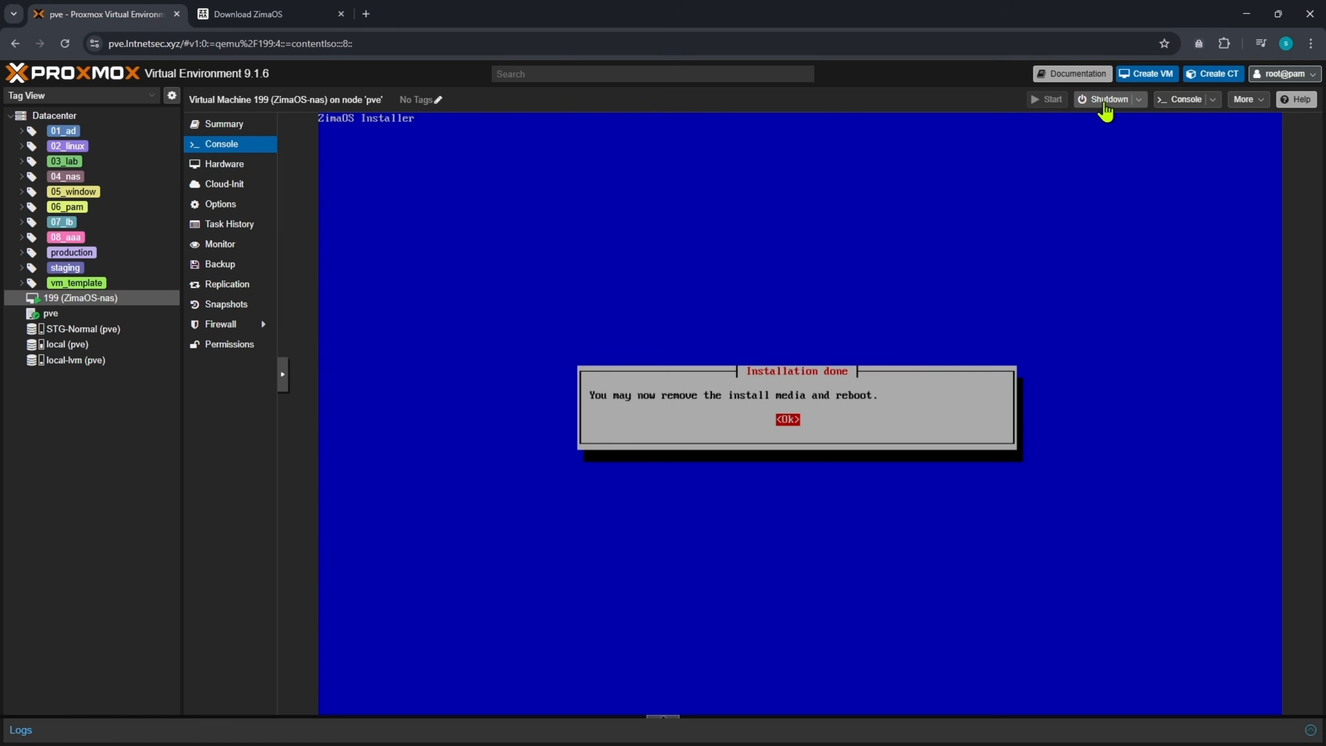
pyautogui.click(1089, 107)
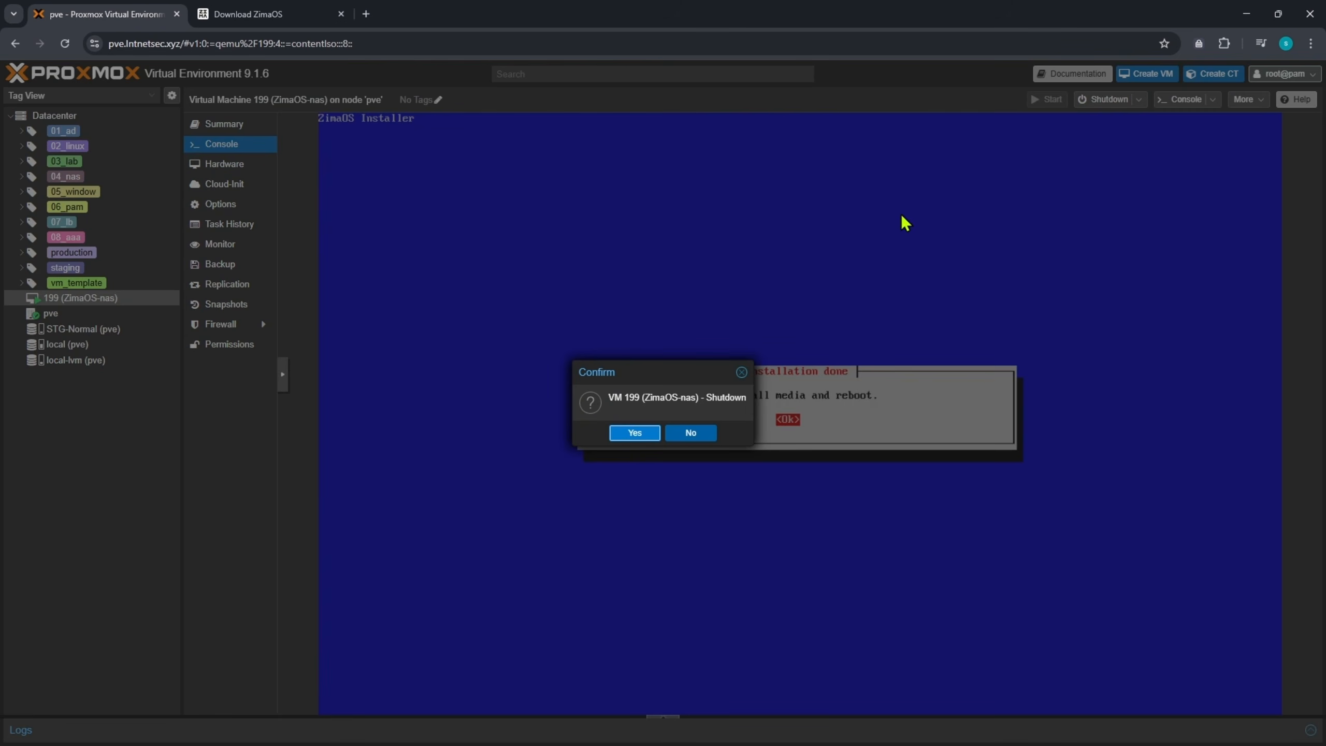
pyautogui.click(635, 433)
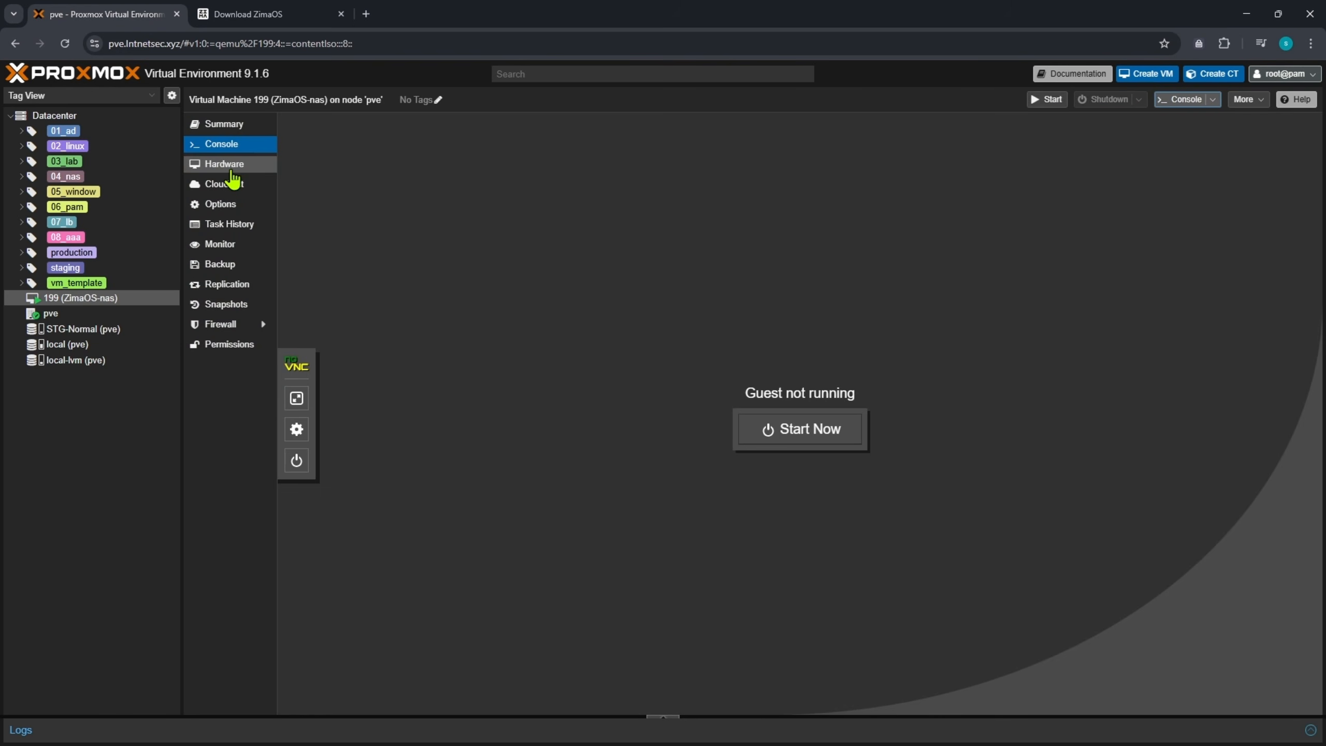
# - Untick scsi0 in the boot order so VM 199 boots ZimaOS v1.5.4 from disk
pyautogui.click(220, 204)
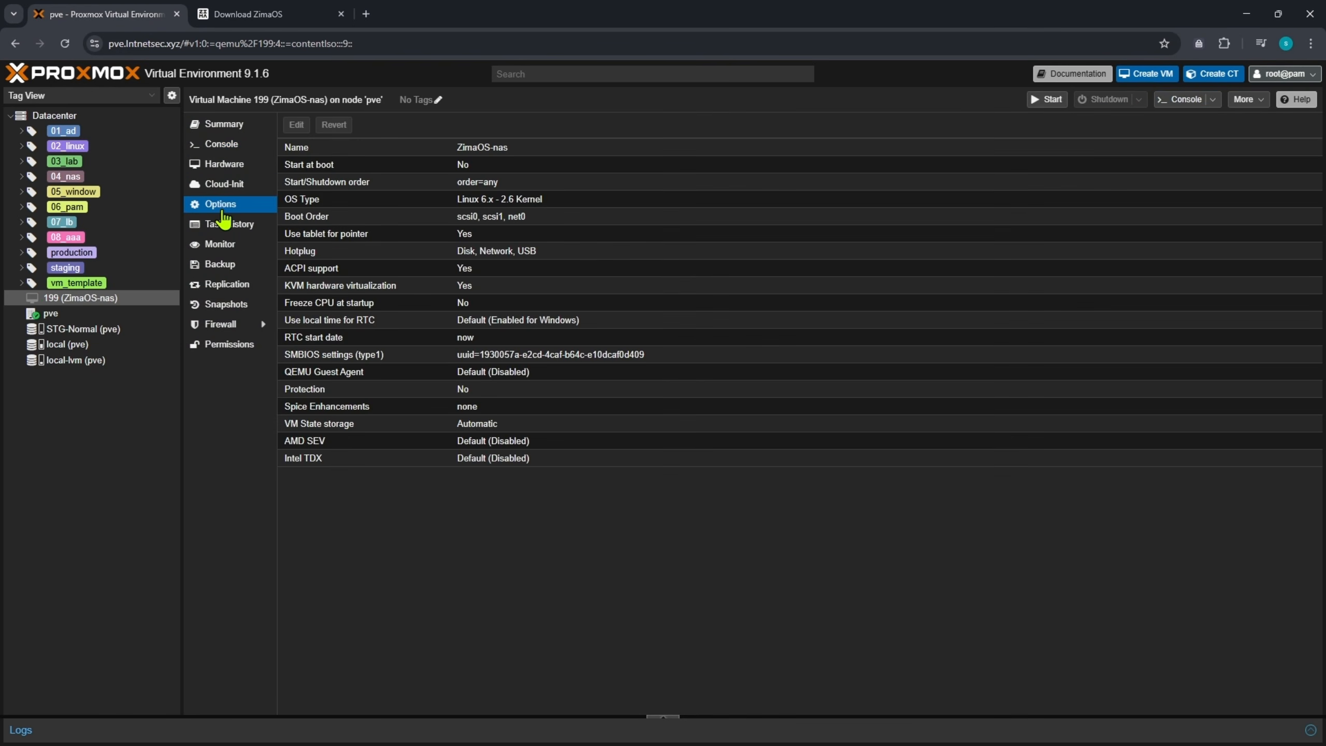
pyautogui.doubleClick(396, 216)
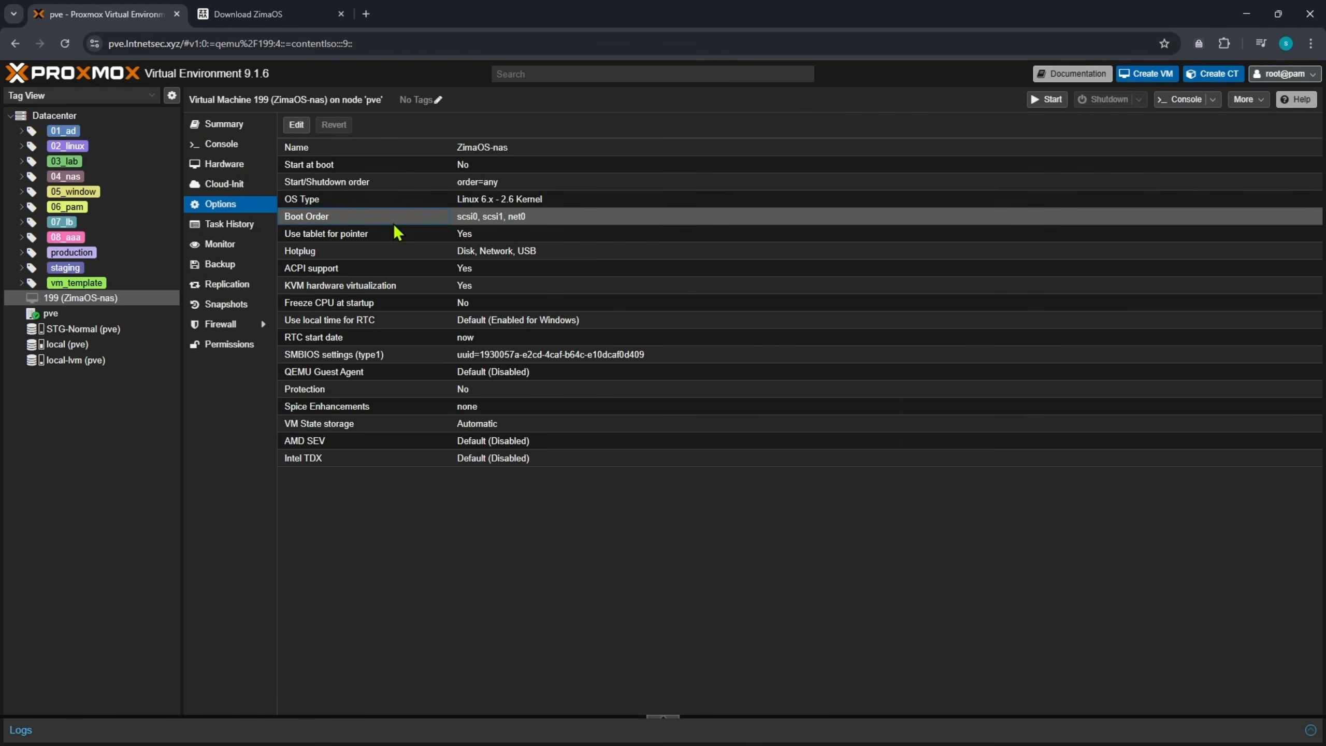
pyautogui.click(526, 365)
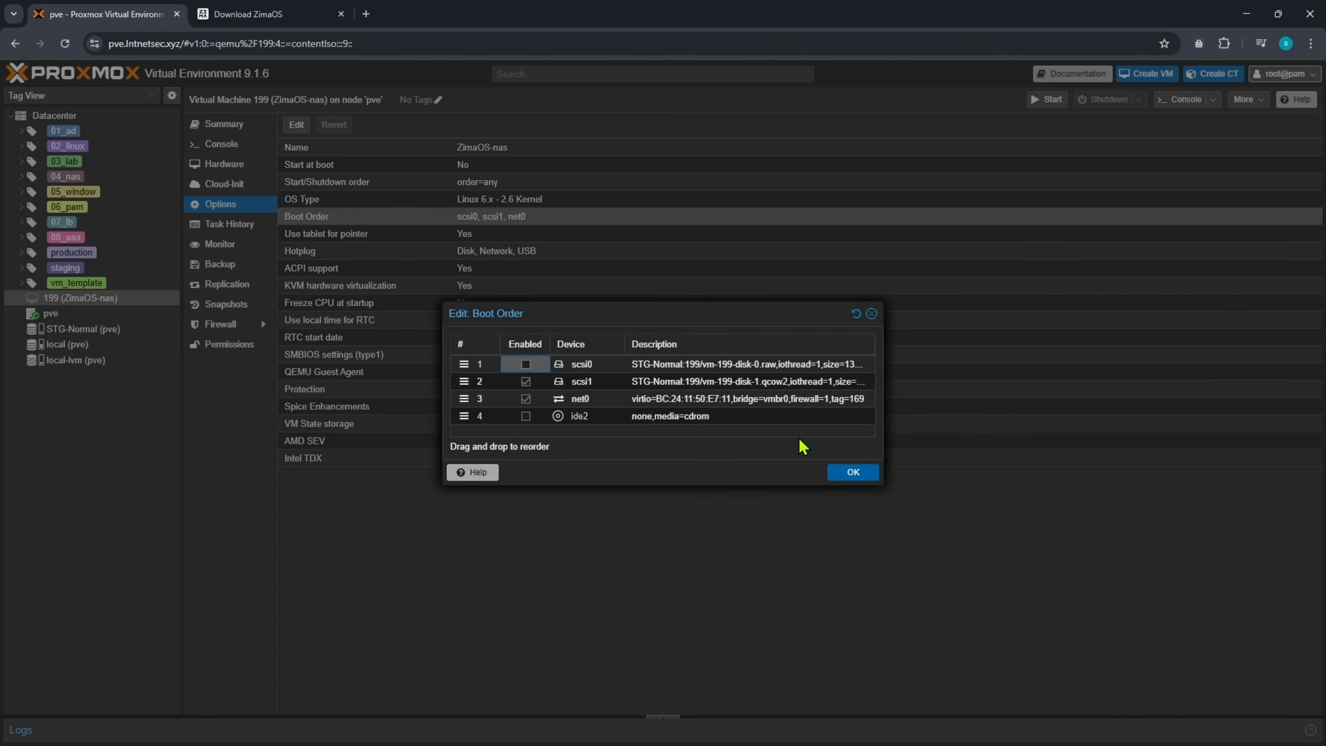
pyautogui.click(856, 472)
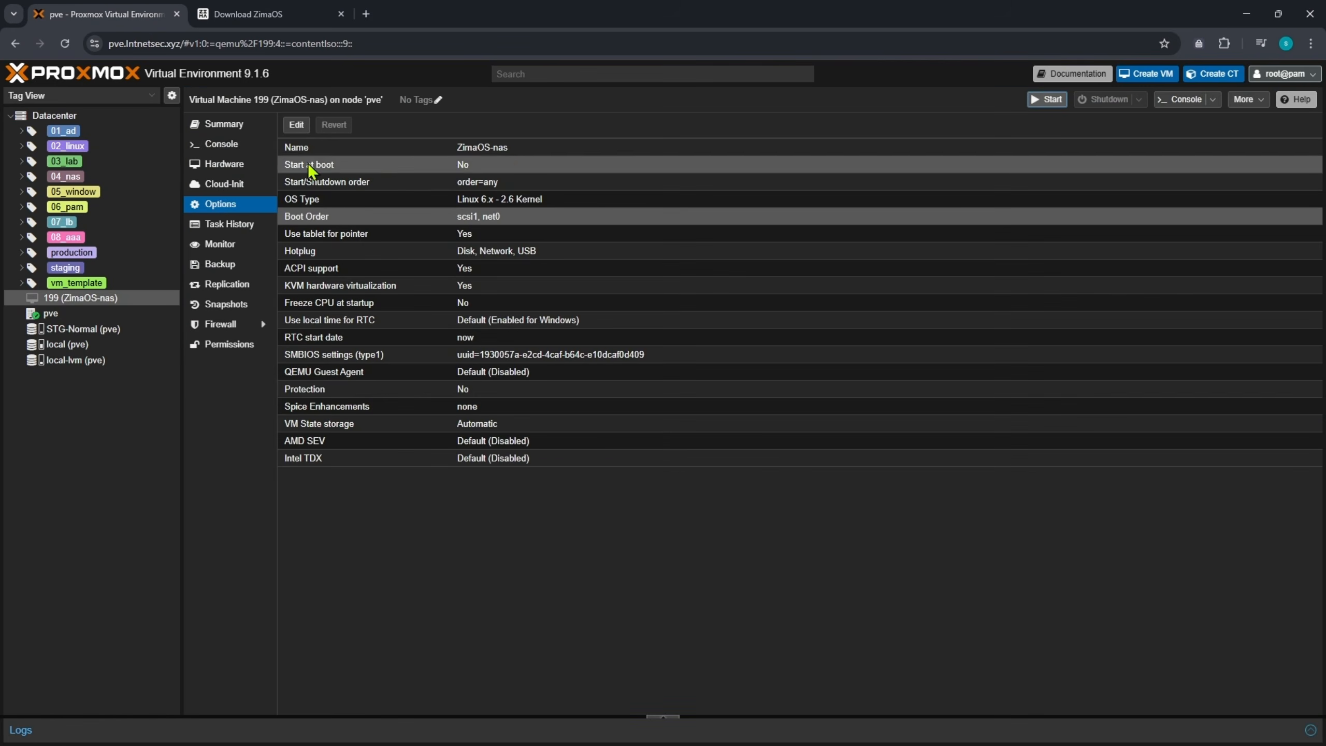
pyautogui.click(216, 147)
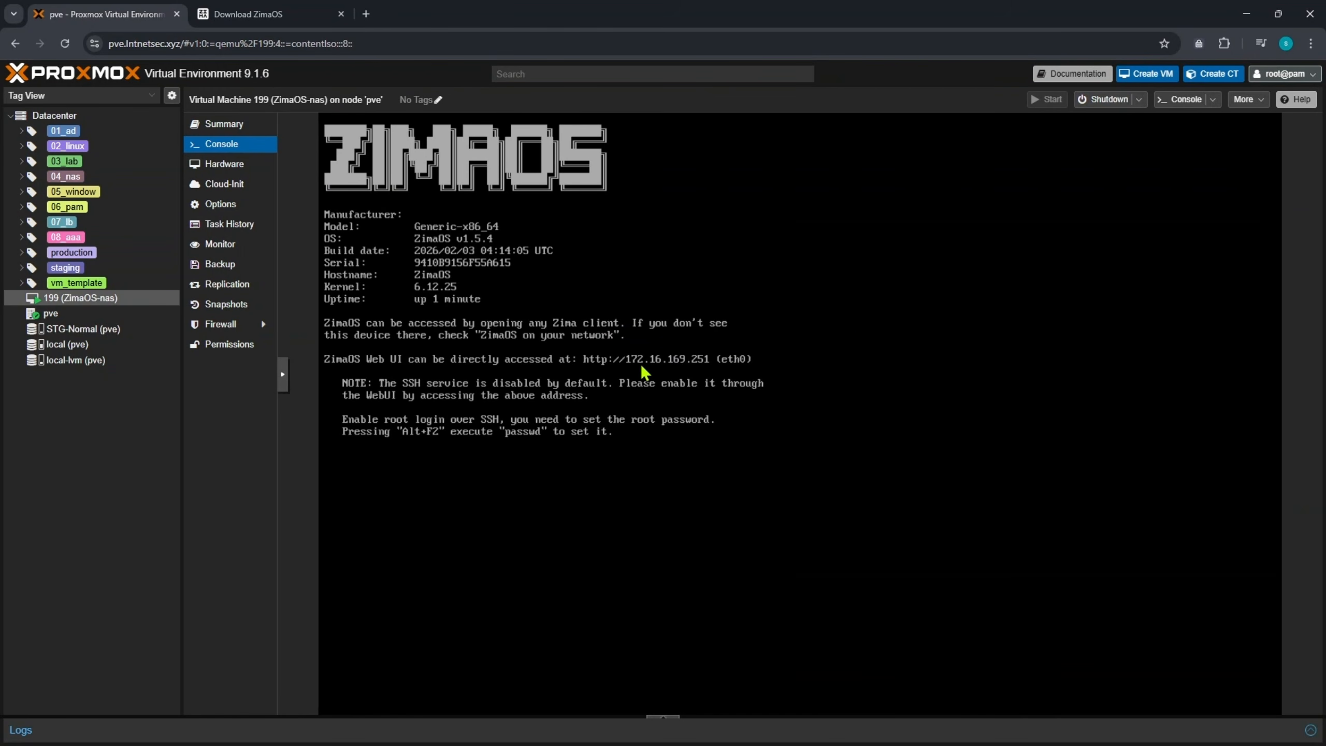
# - Load the ZimaOS web UI at 172.16.169.251 and accept the privacy policy
pyautogui.click(366, 21)
pyautogui.write('17')
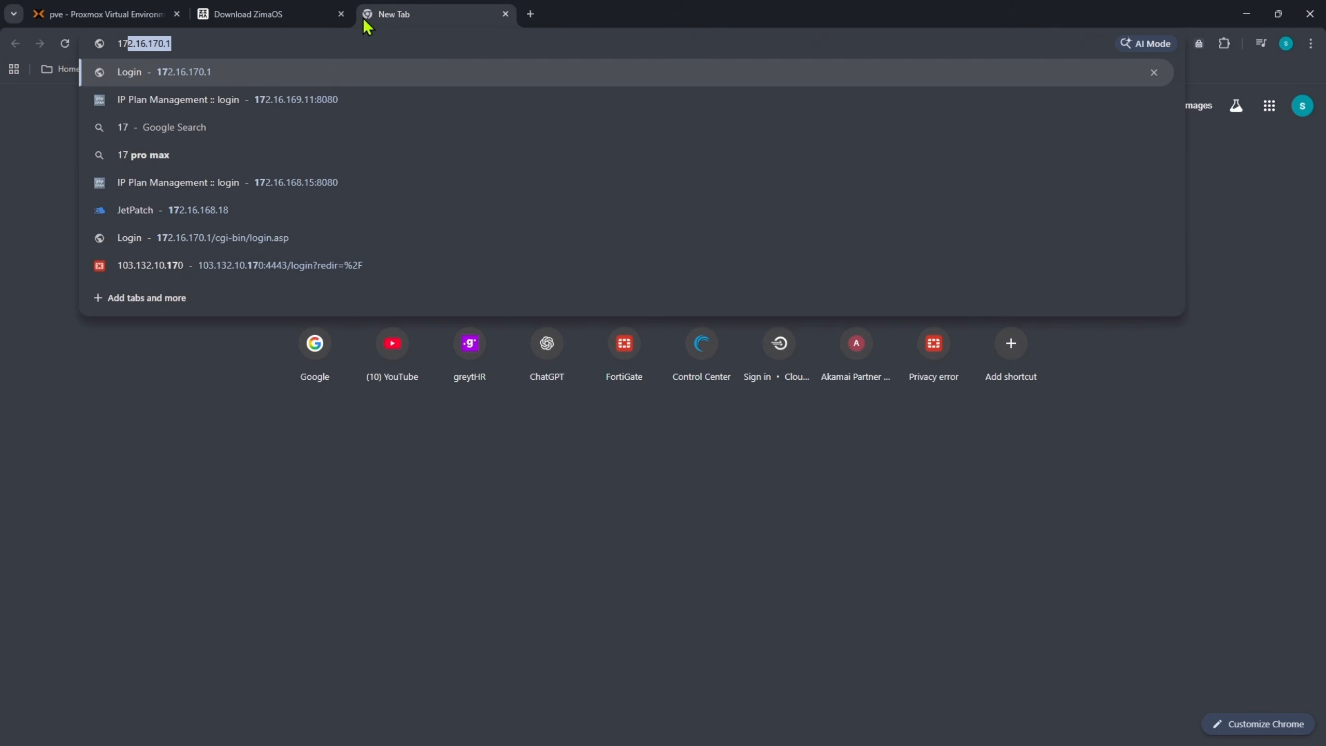
pyautogui.write('2.16.169.')
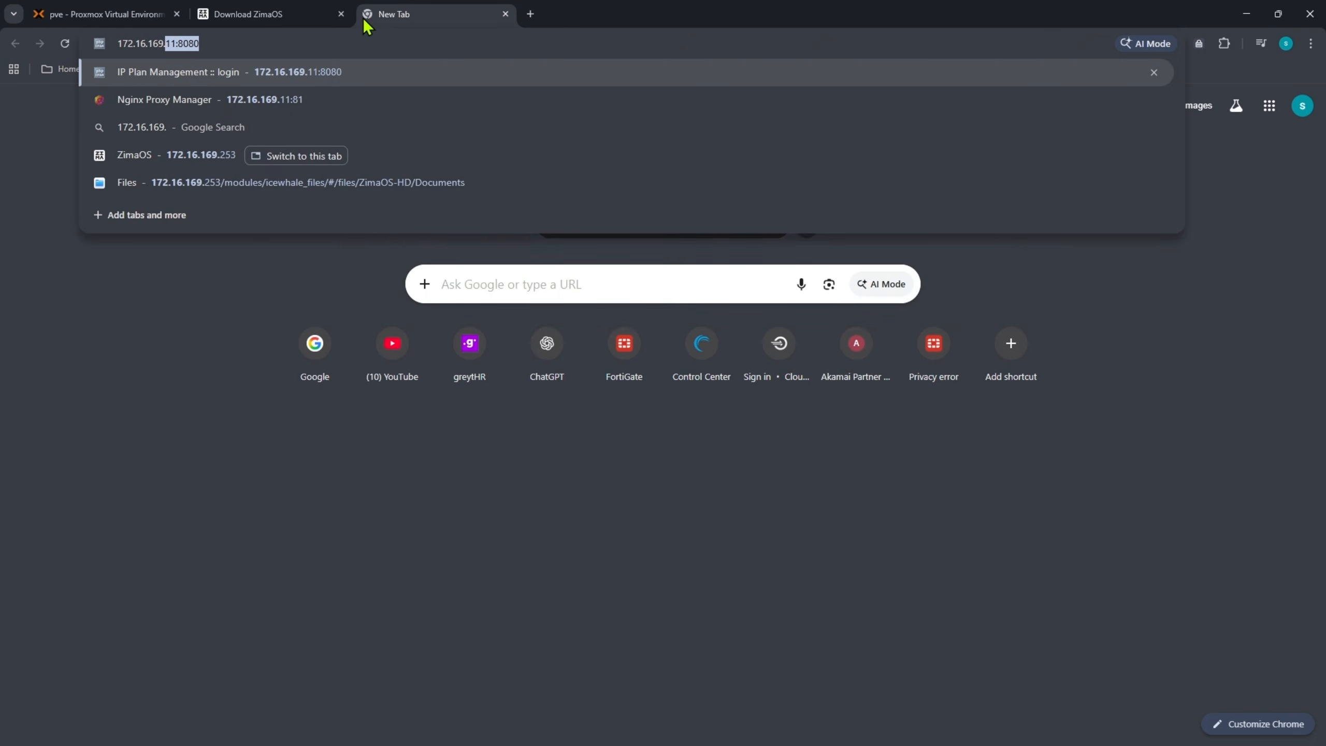
pyautogui.write('251')
pyautogui.press('Return')
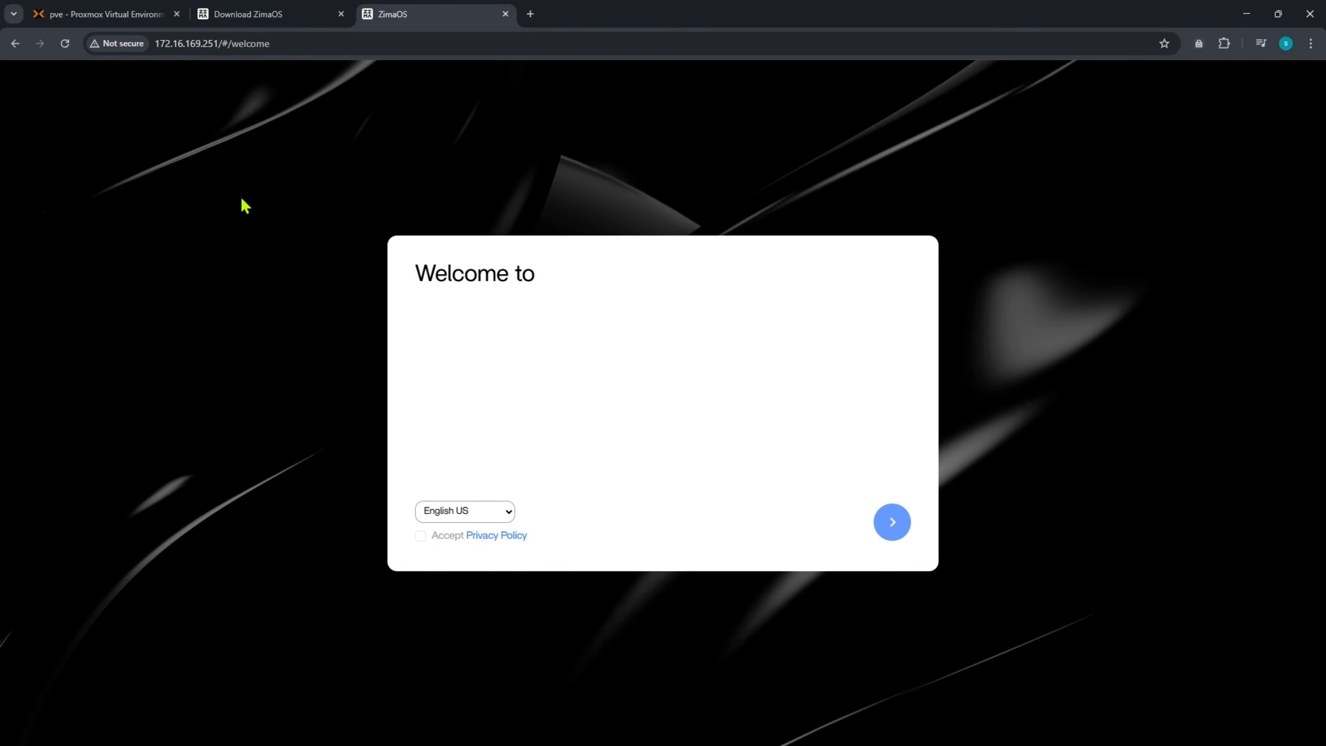
pyautogui.click(420, 535)
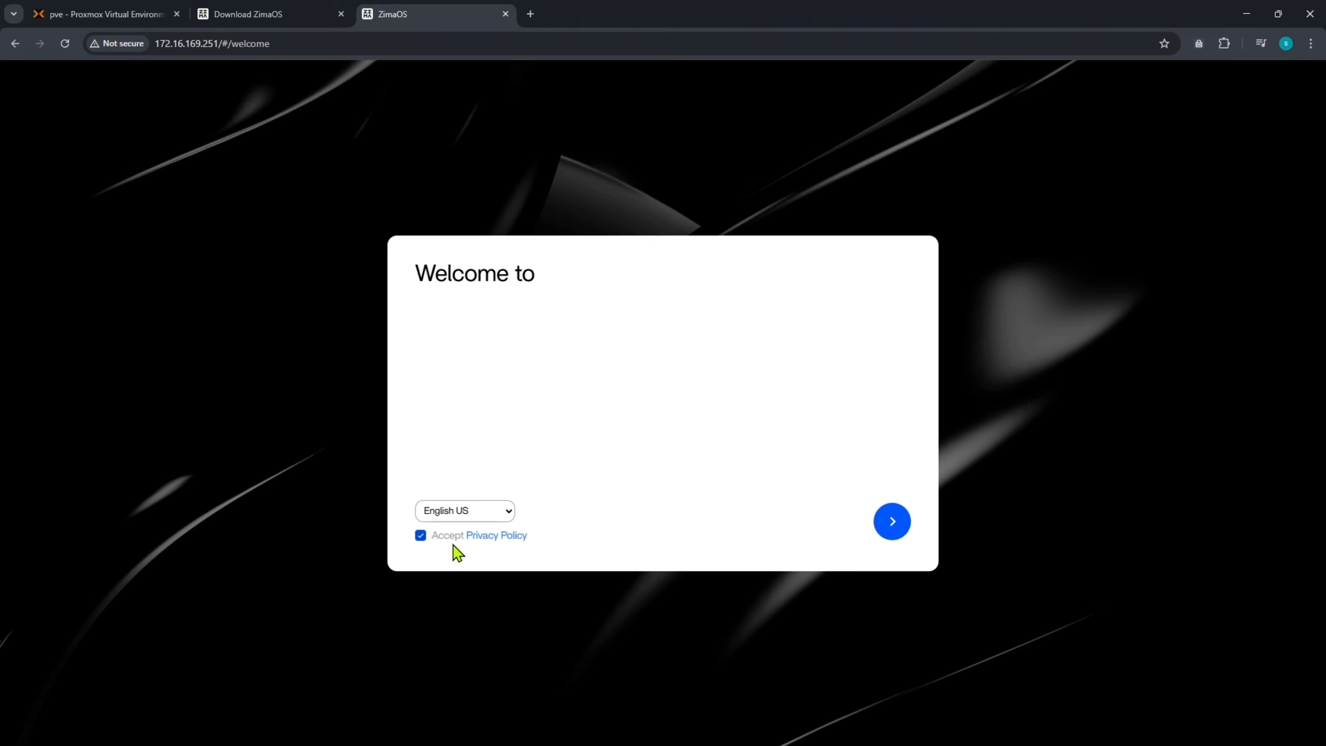
pyautogui.click(889, 525)
# - Create the local account with username 'admin' and a password, declining Chrome's save prompt
pyautogui.click(540, 464)
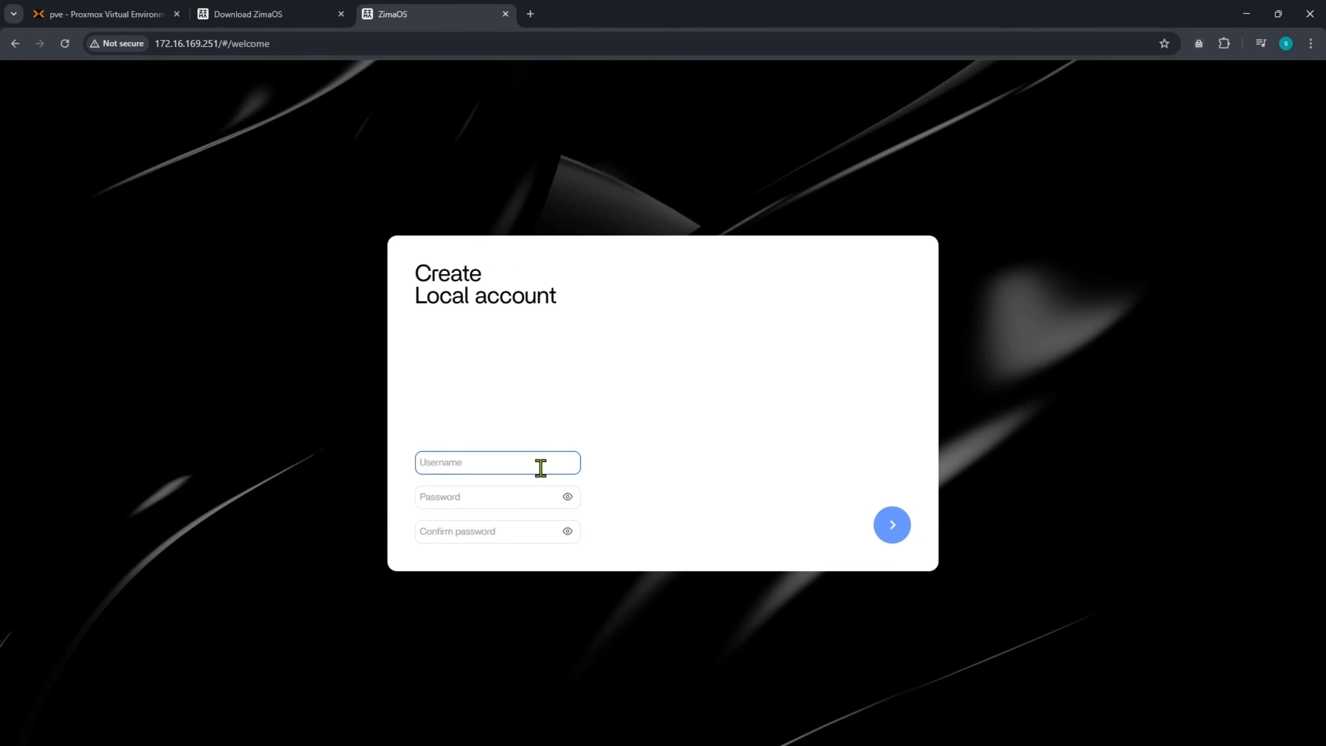
pyautogui.write('admin')
pyautogui.press('Tab')
pyautogui.write('*****')
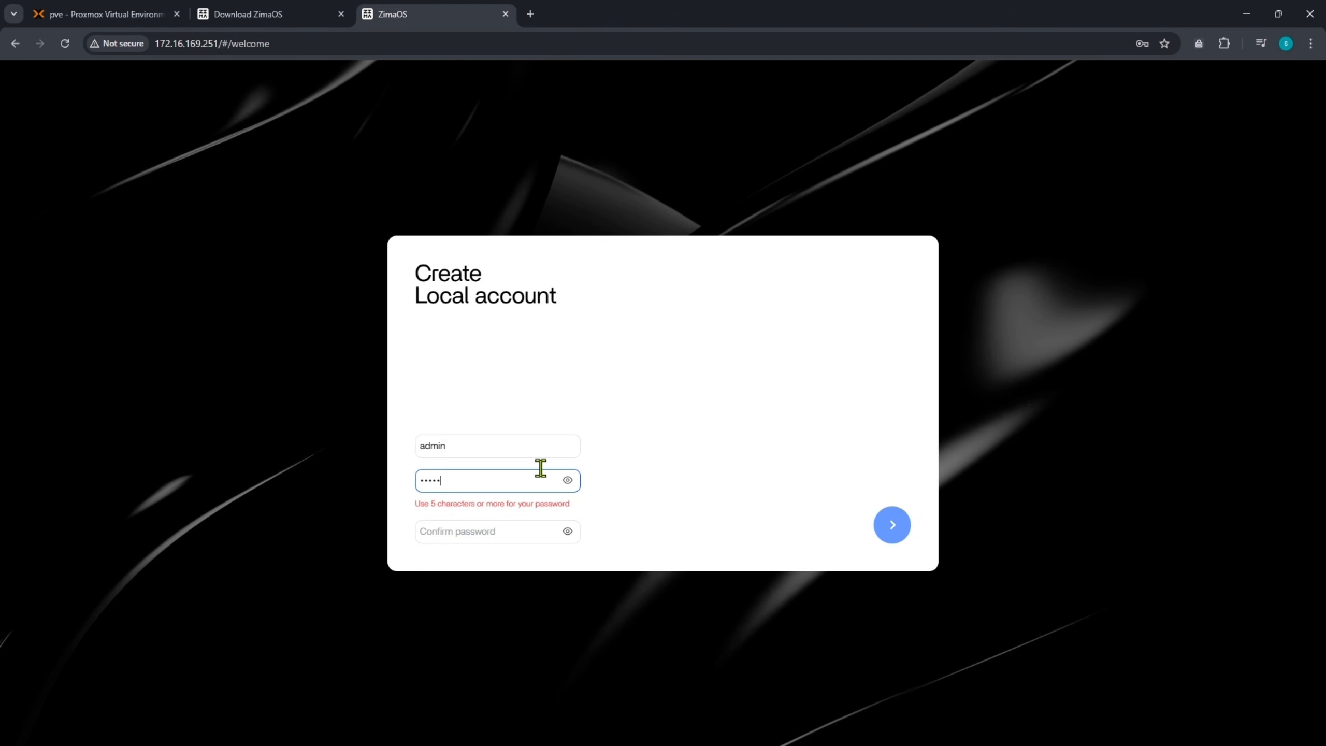
pyautogui.write('*****')
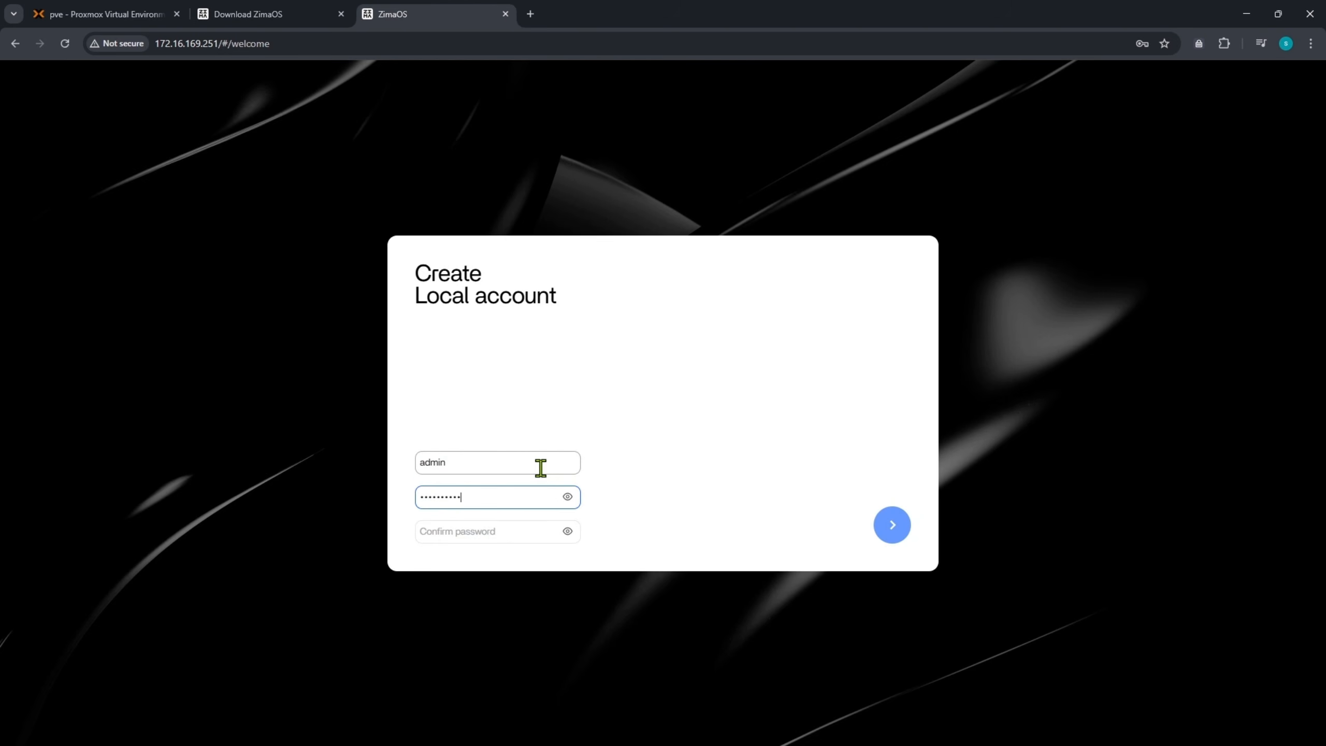
pyautogui.press('Tab')
pyautogui.write('*****')
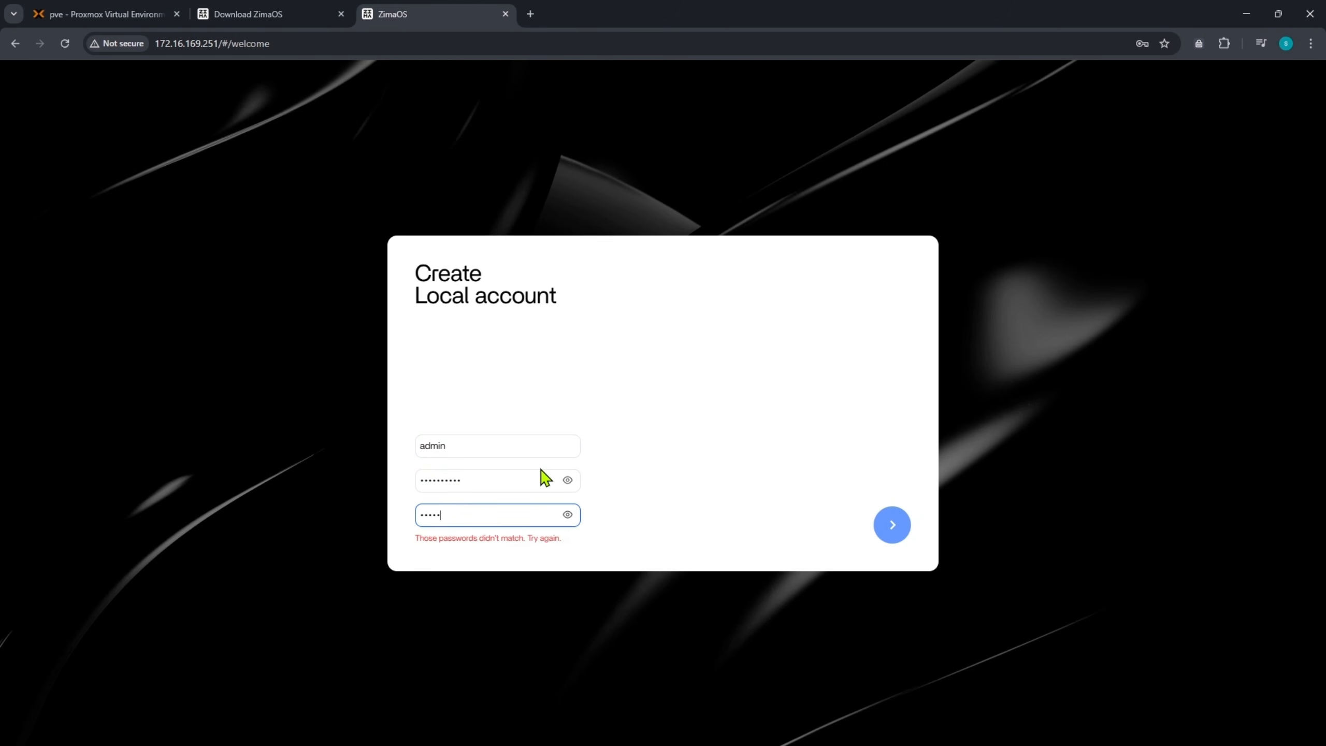
pyautogui.write('*****')
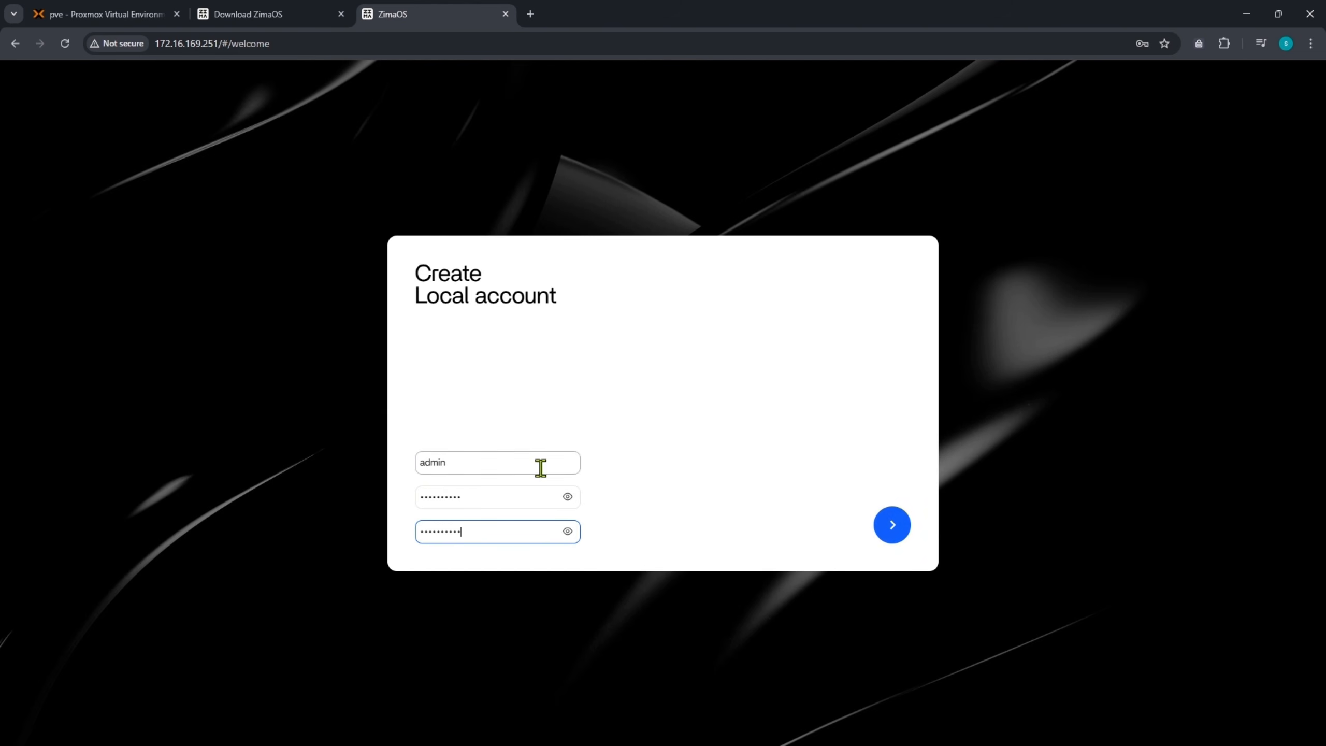
pyautogui.click(899, 544)
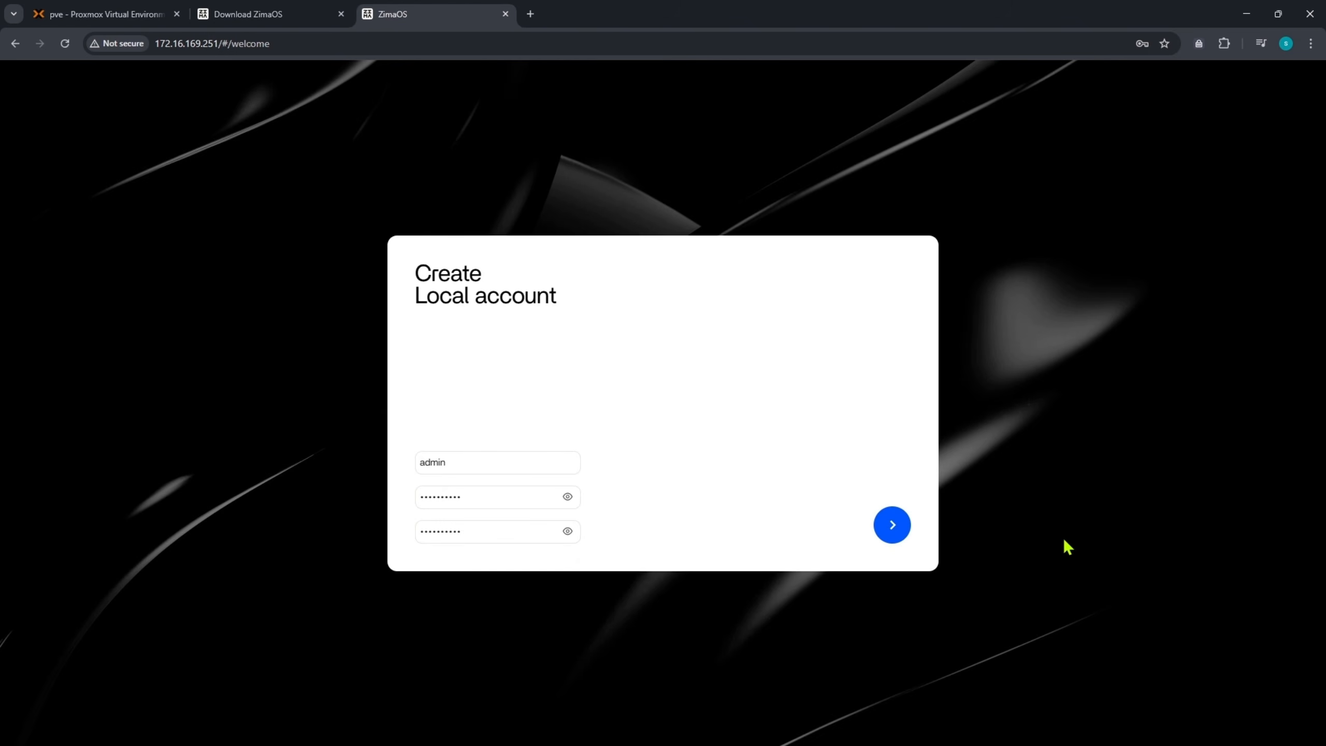
pyautogui.click(891, 525)
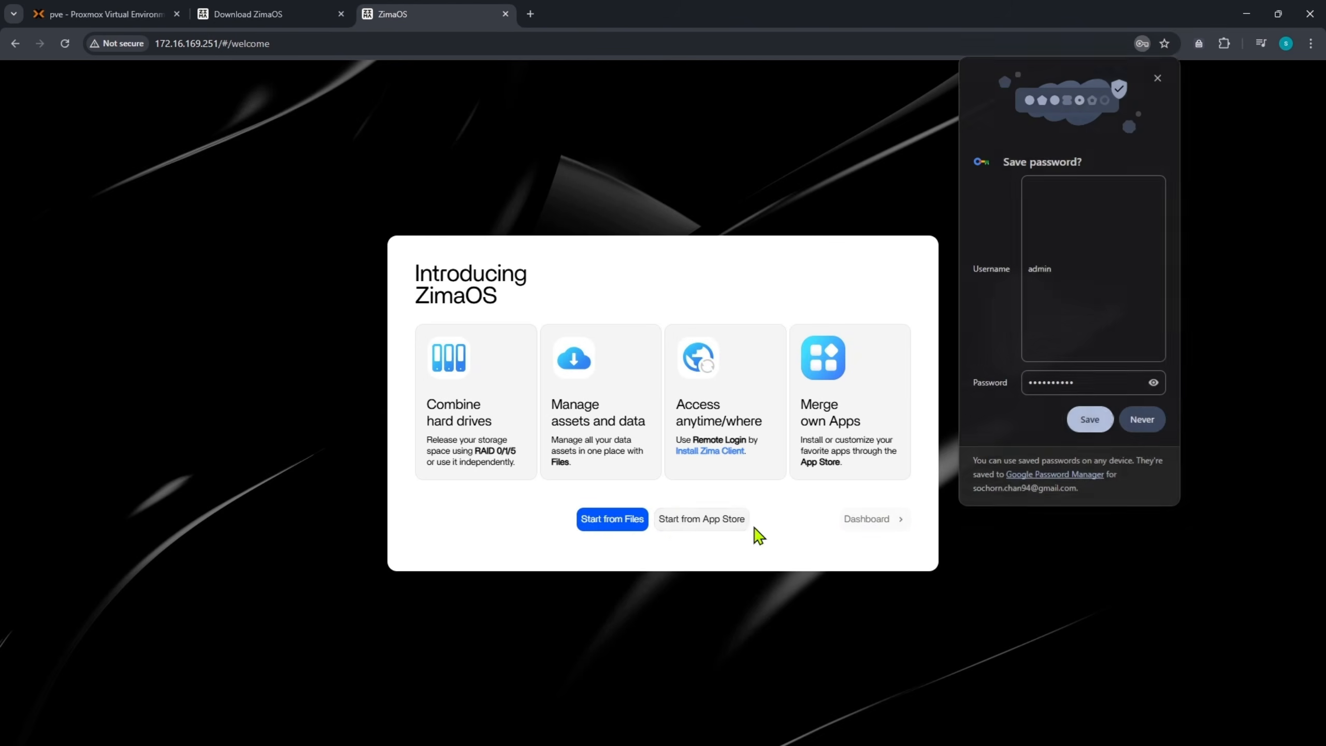
pyautogui.click(1151, 422)
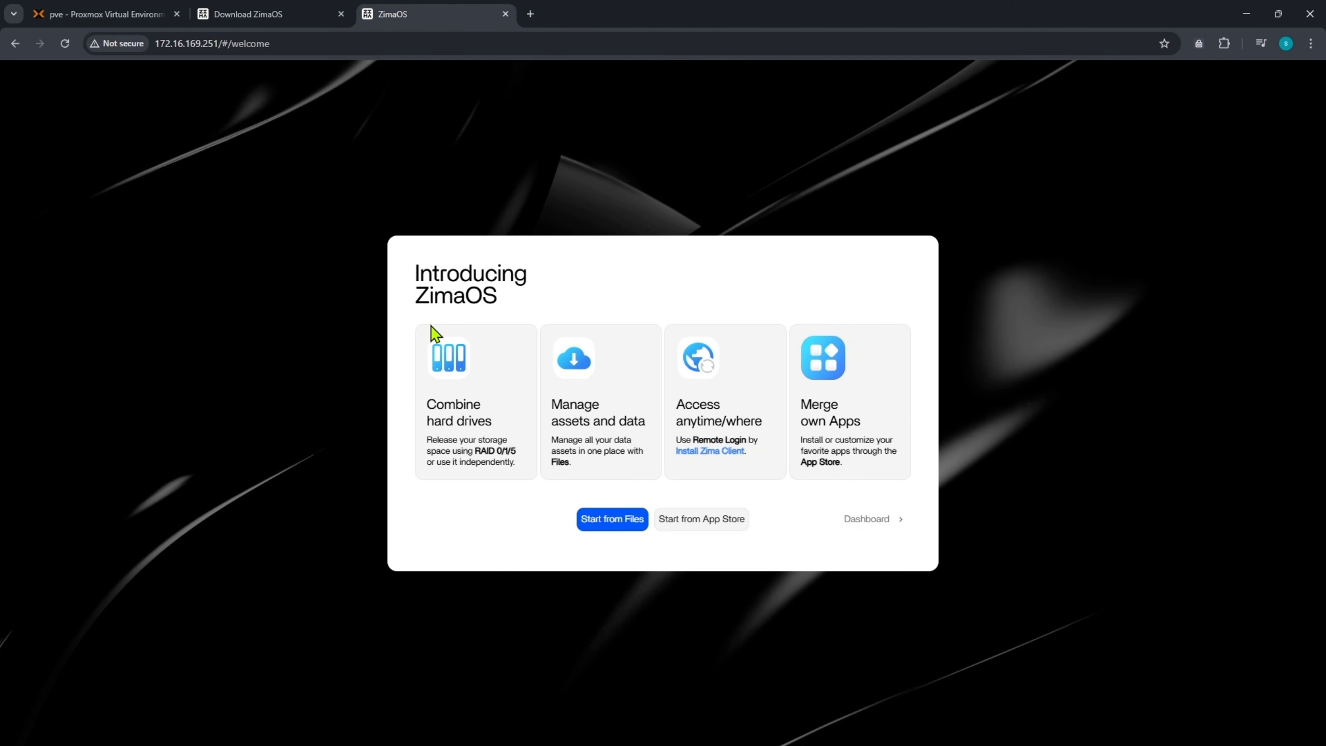
# - Review the Introducing ZimaOS feature highlights, then skip ahead to the dashboard
pyautogui.moveTo(424, 281); pyautogui.dragTo(503, 300)
pyautogui.click(458, 399)
pyautogui.moveTo(431, 407); pyautogui.dragTo(516, 454)
pyautogui.moveTo(552, 407); pyautogui.dragTo(850, 439)
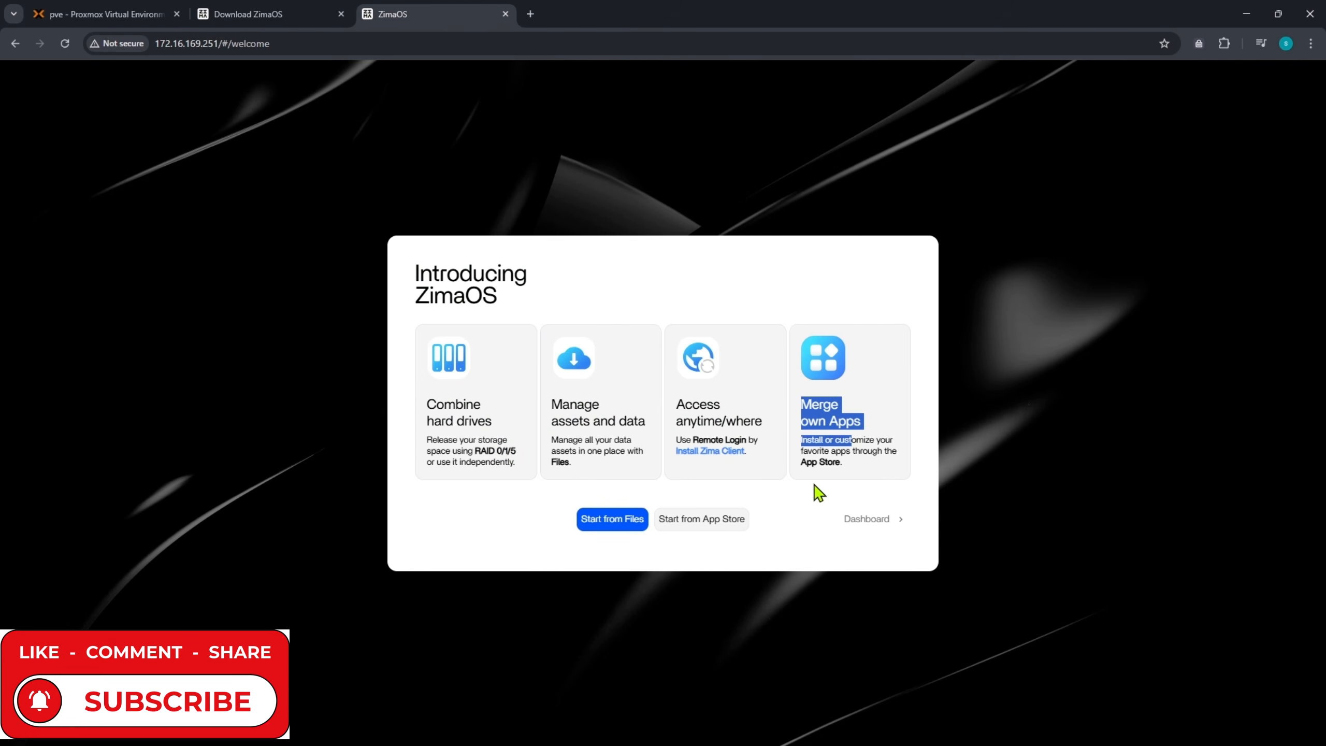
pyautogui.click(823, 532)
pyautogui.click(865, 533)
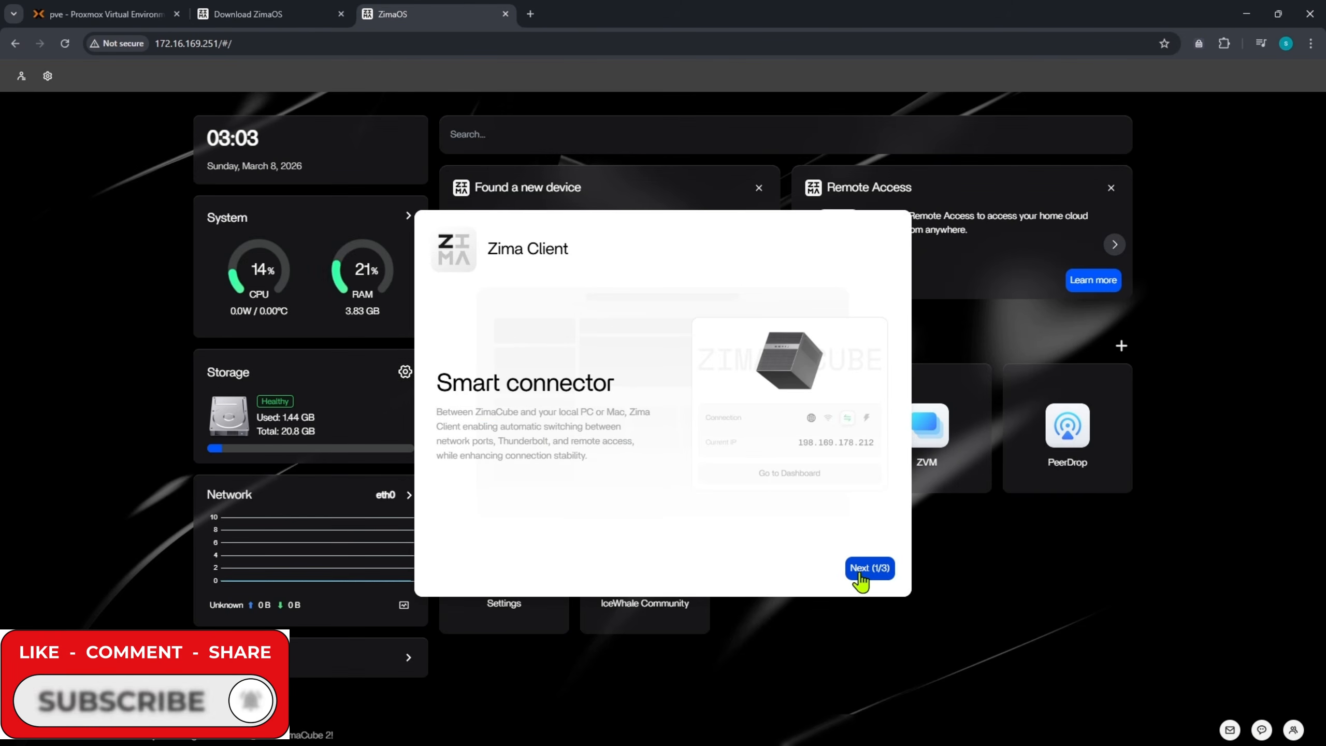
# - Page through the Zima Client intro and keep the Zima-2.3.2-win-x64.exe installer download
pyautogui.click(860, 577)
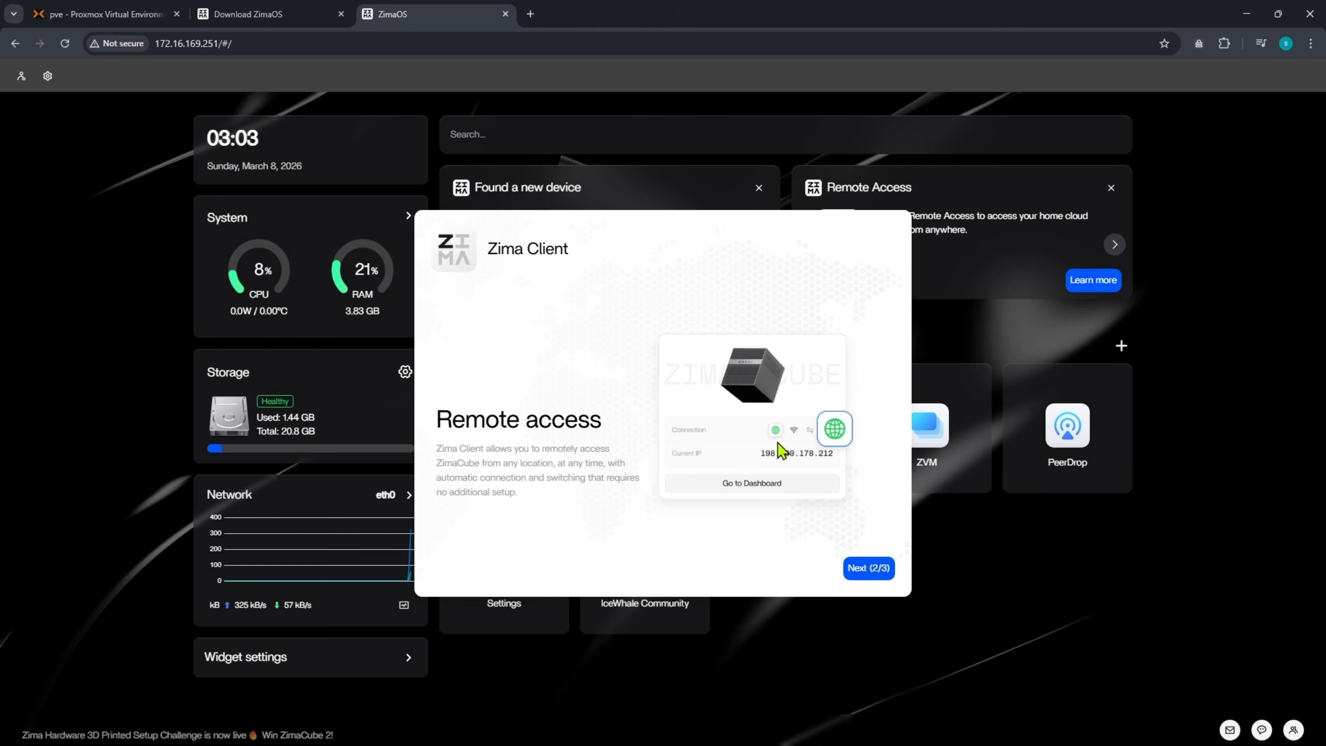
pyautogui.click(872, 572)
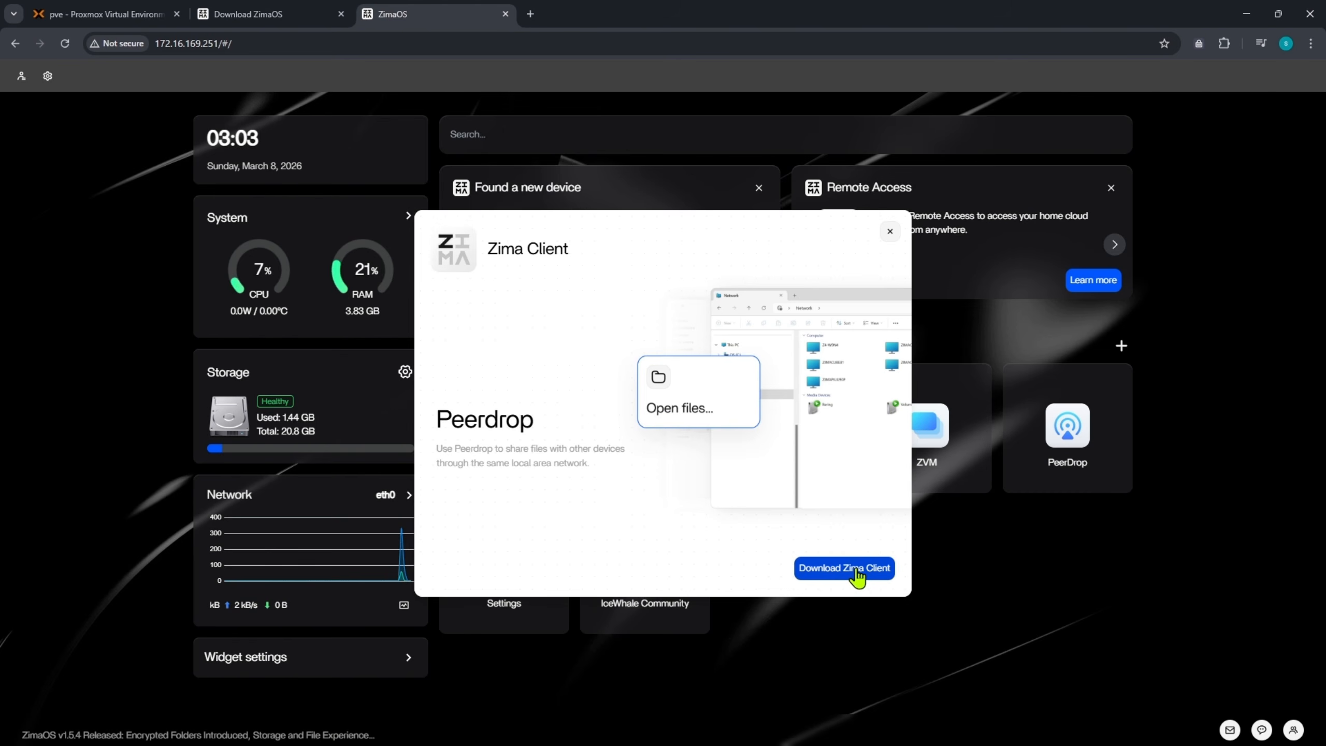
pyautogui.click(856, 571)
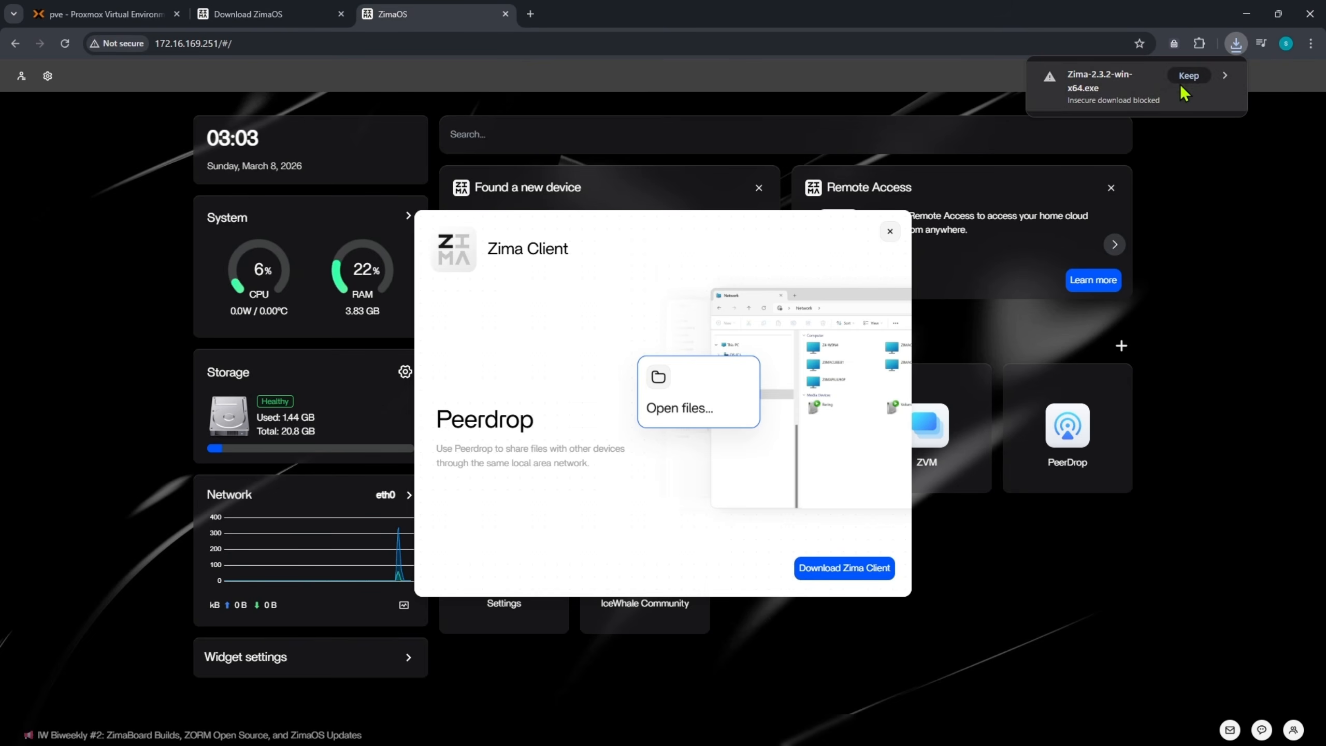
pyautogui.click(1187, 76)
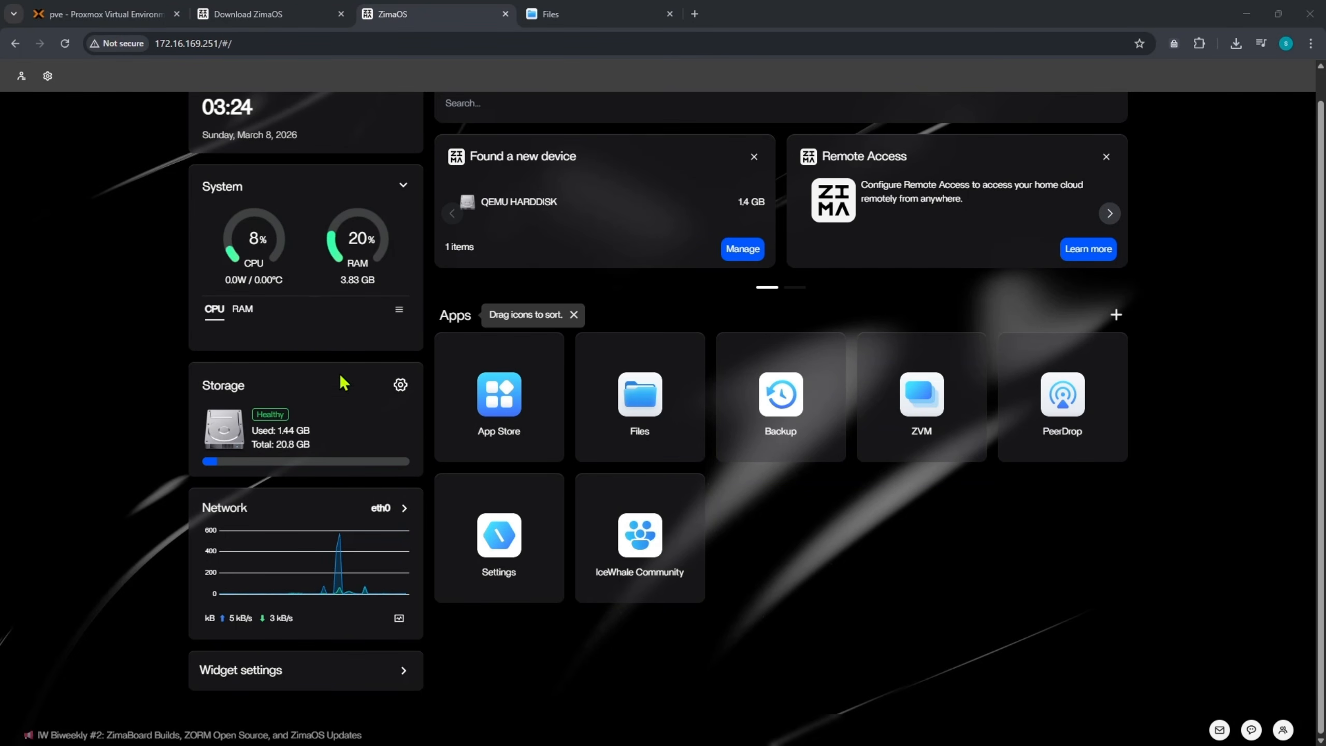
pyautogui.scroll(1, 195, 302)
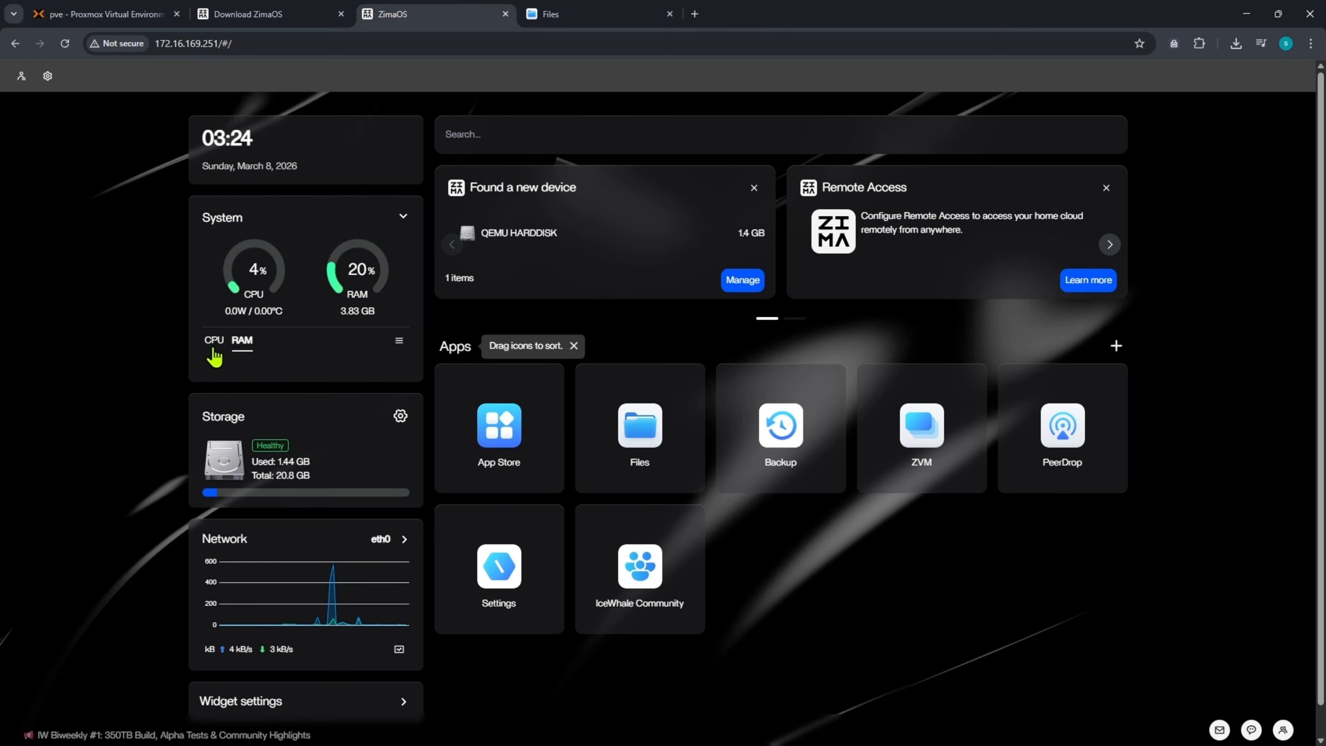
pyautogui.moveTo(271, 475); pyautogui.dragTo(313, 461)
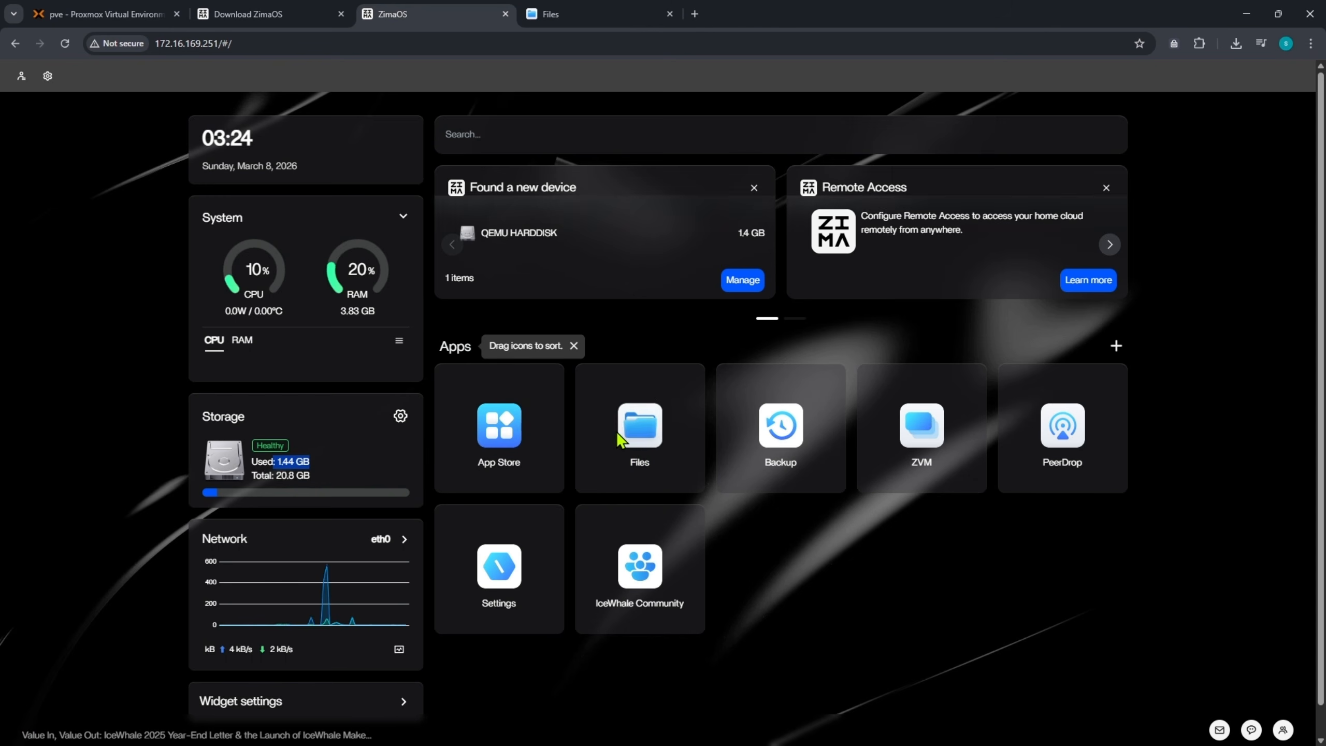
# - Install Uptime Kuma from the App Store and launch it from its dashboard tile
pyautogui.click(500, 418)
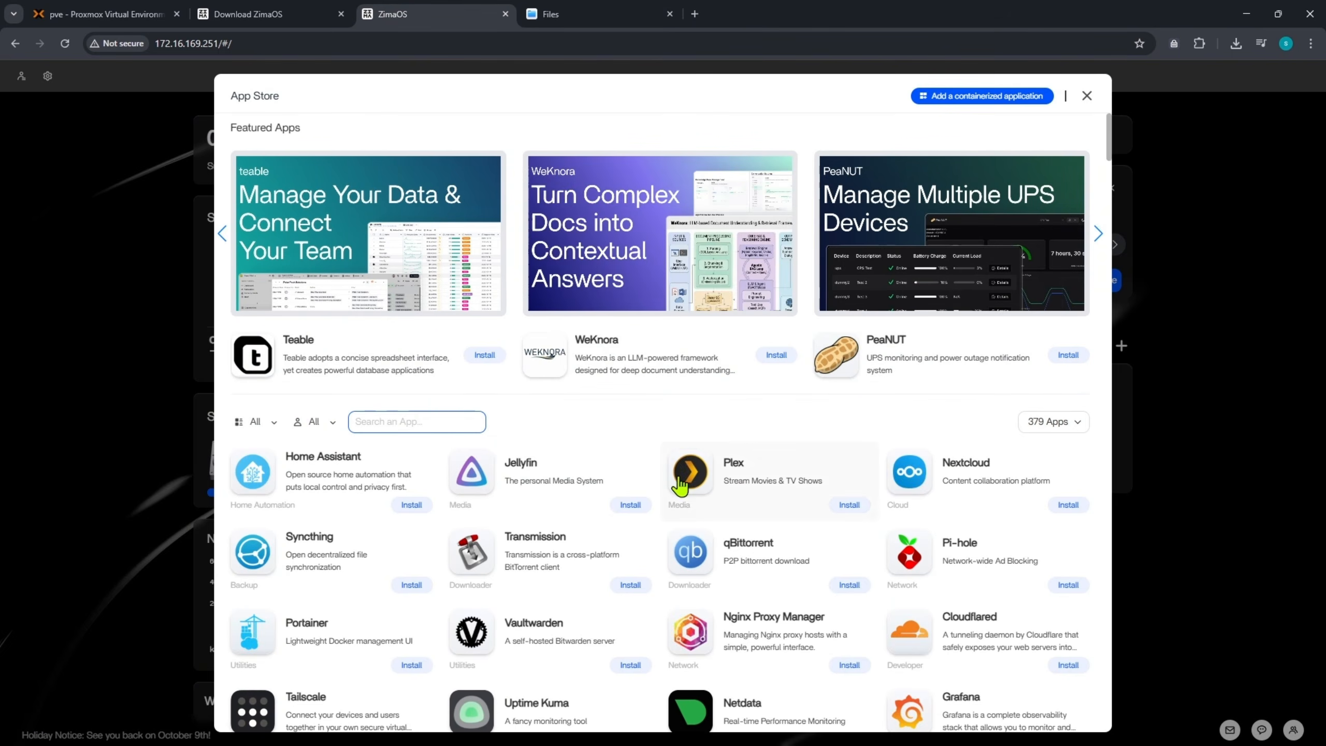
pyautogui.scroll(-1, 675, 494)
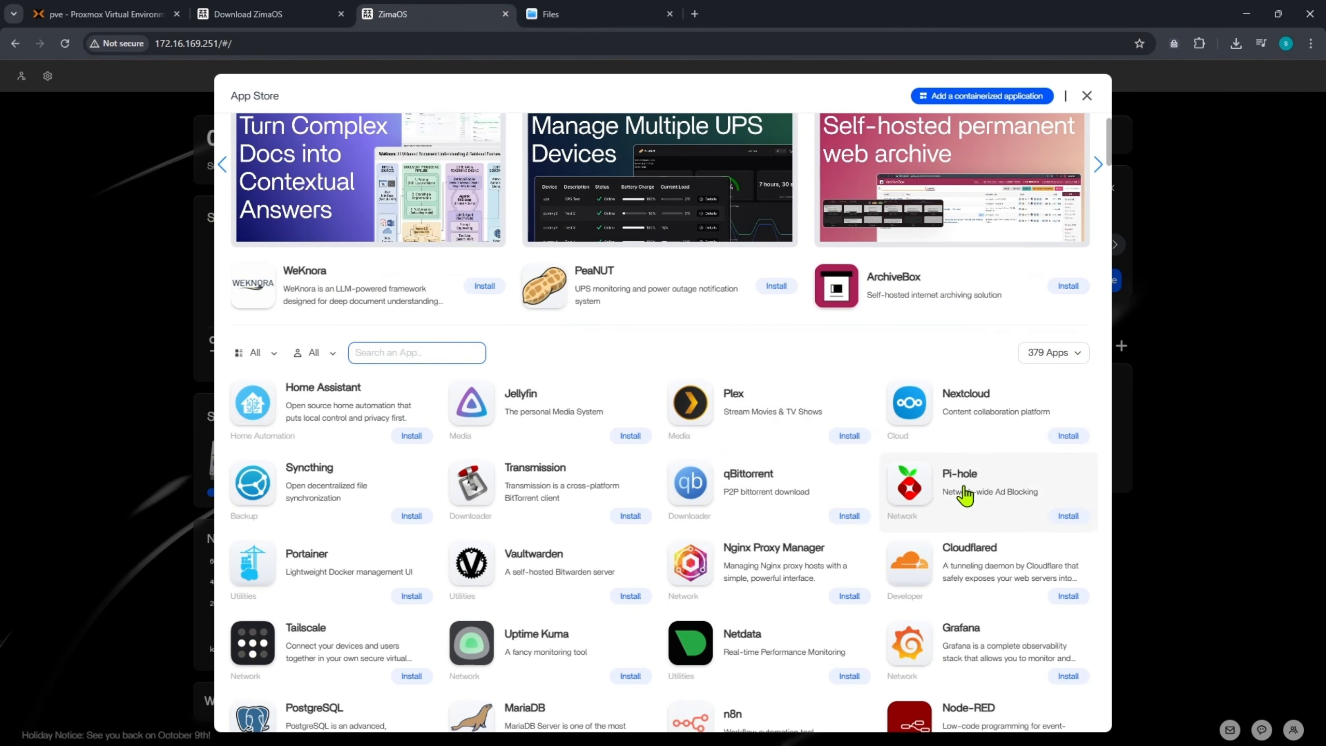
pyautogui.scroll(-2, 527, 509)
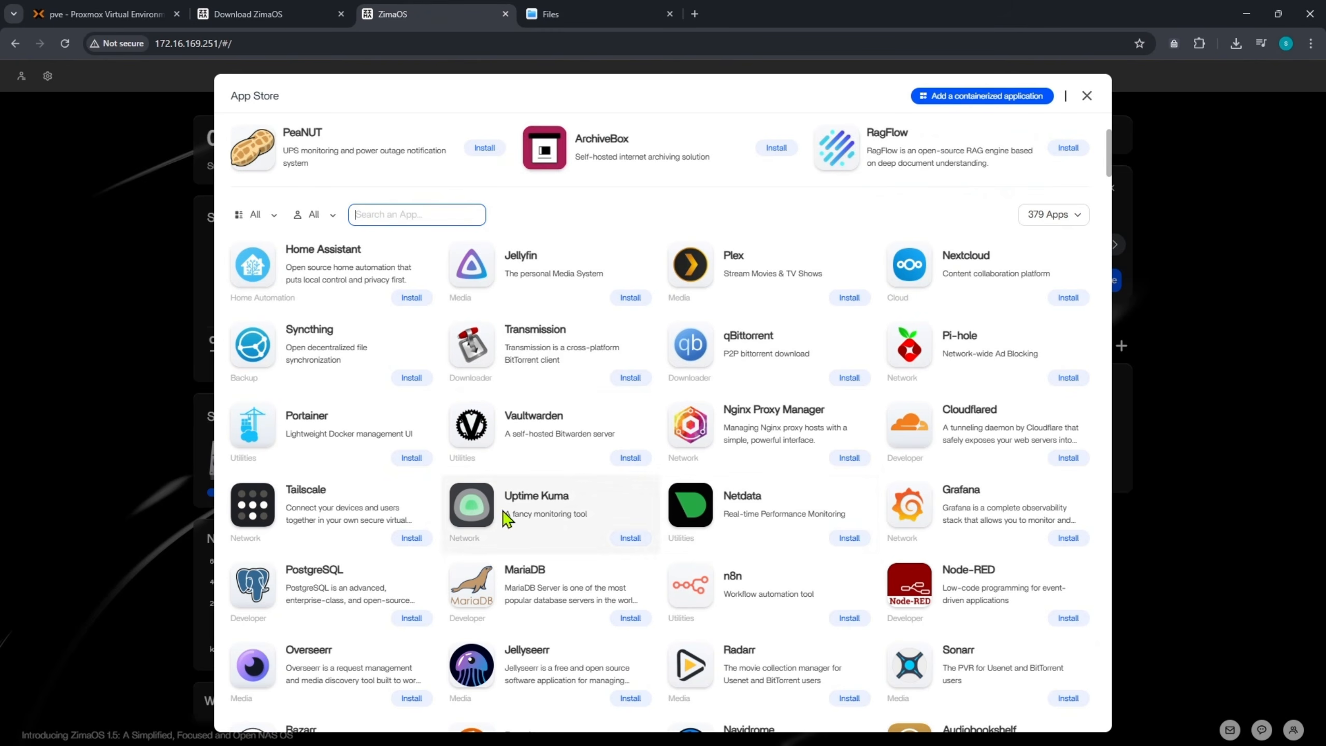
pyautogui.click(632, 540)
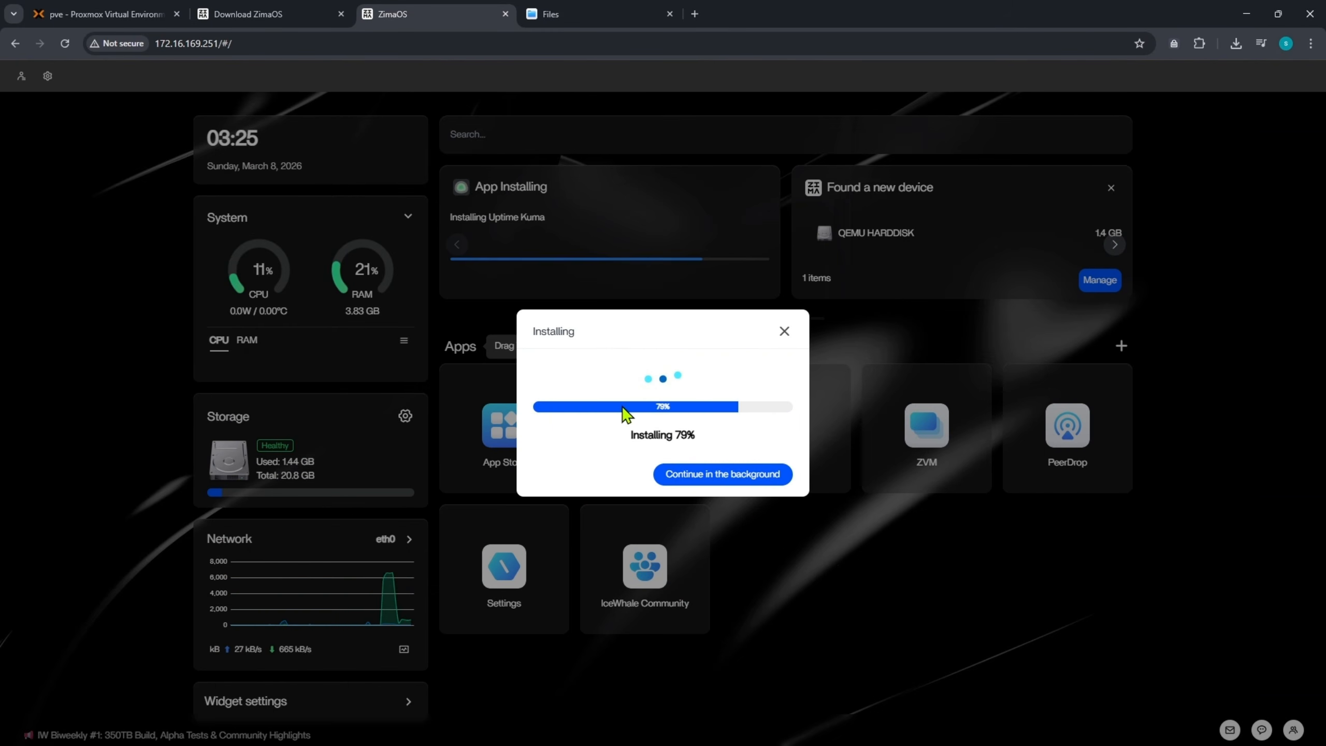
pyautogui.click(689, 477)
pyautogui.scroll(-1, 831, 545)
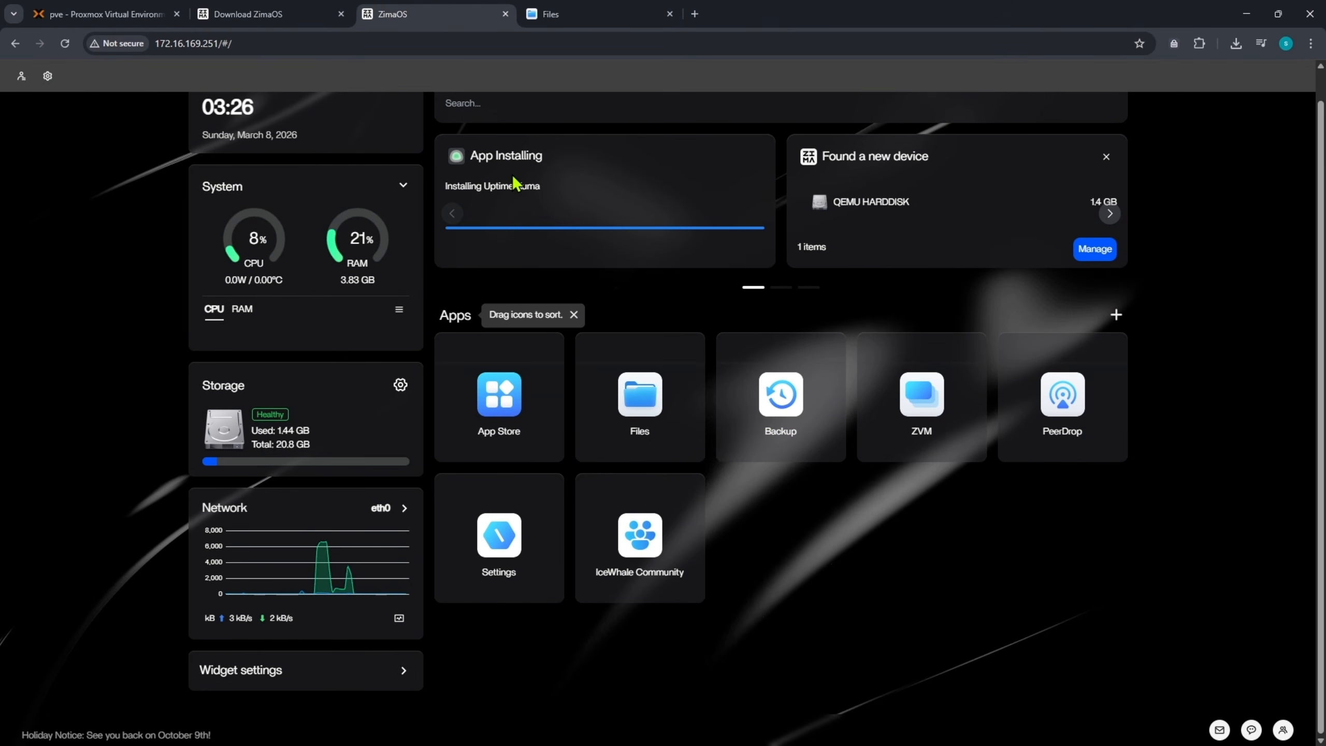
pyautogui.click(778, 564)
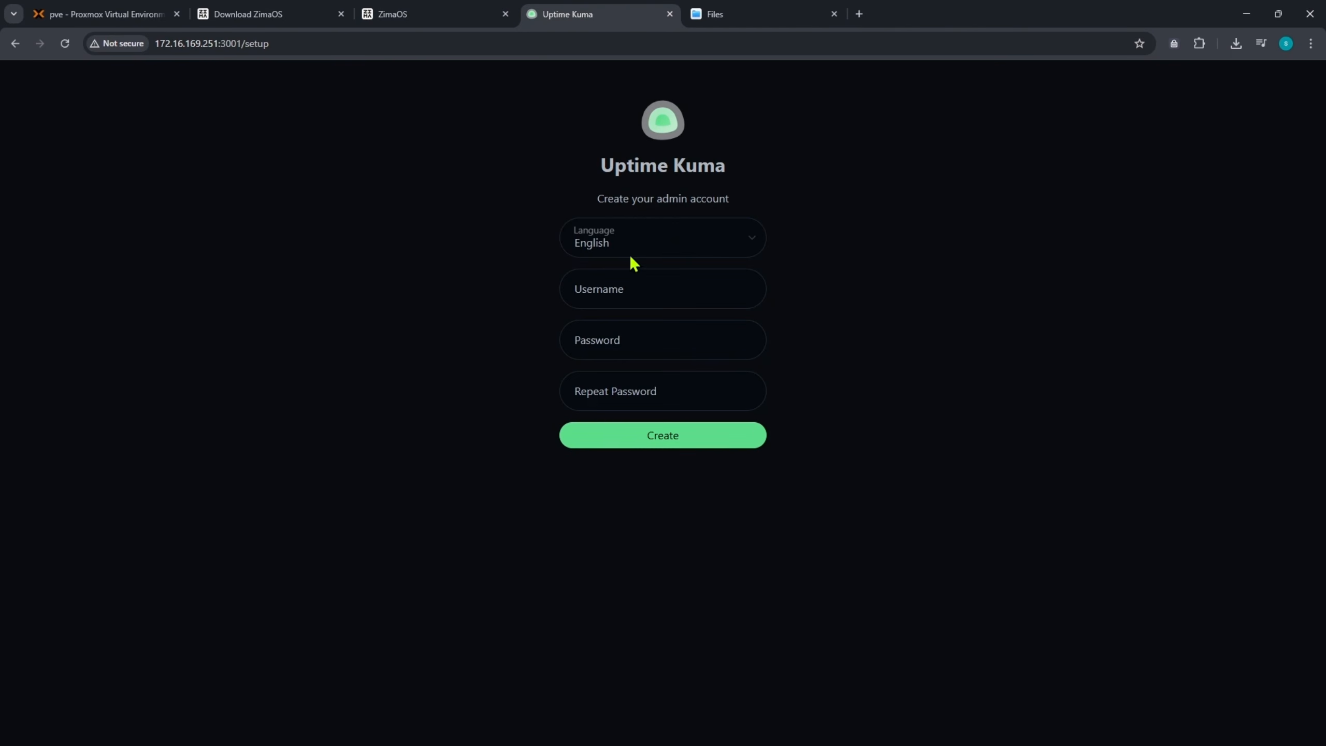
# - Create the Uptime Kuma admin account with username 'admin' and a password, then start a new monitor
pyautogui.click(595, 288)
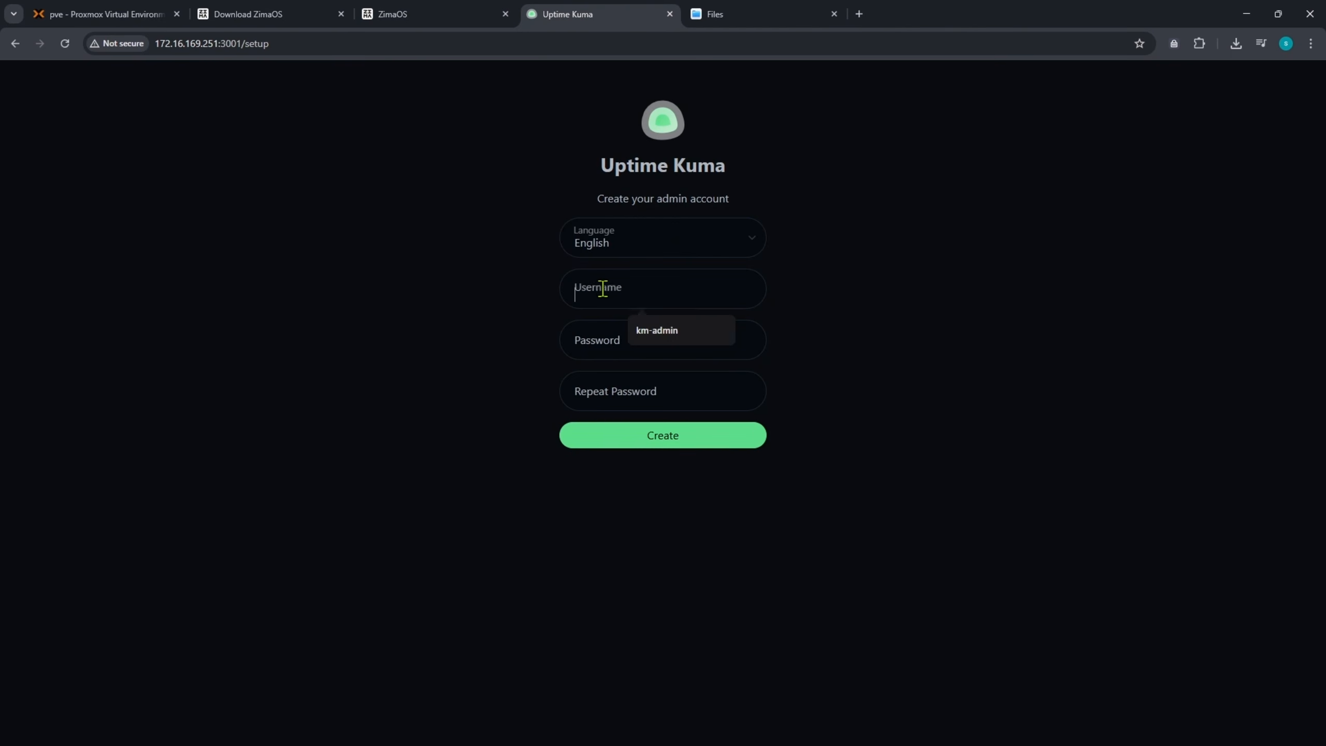
pyautogui.write('admin')
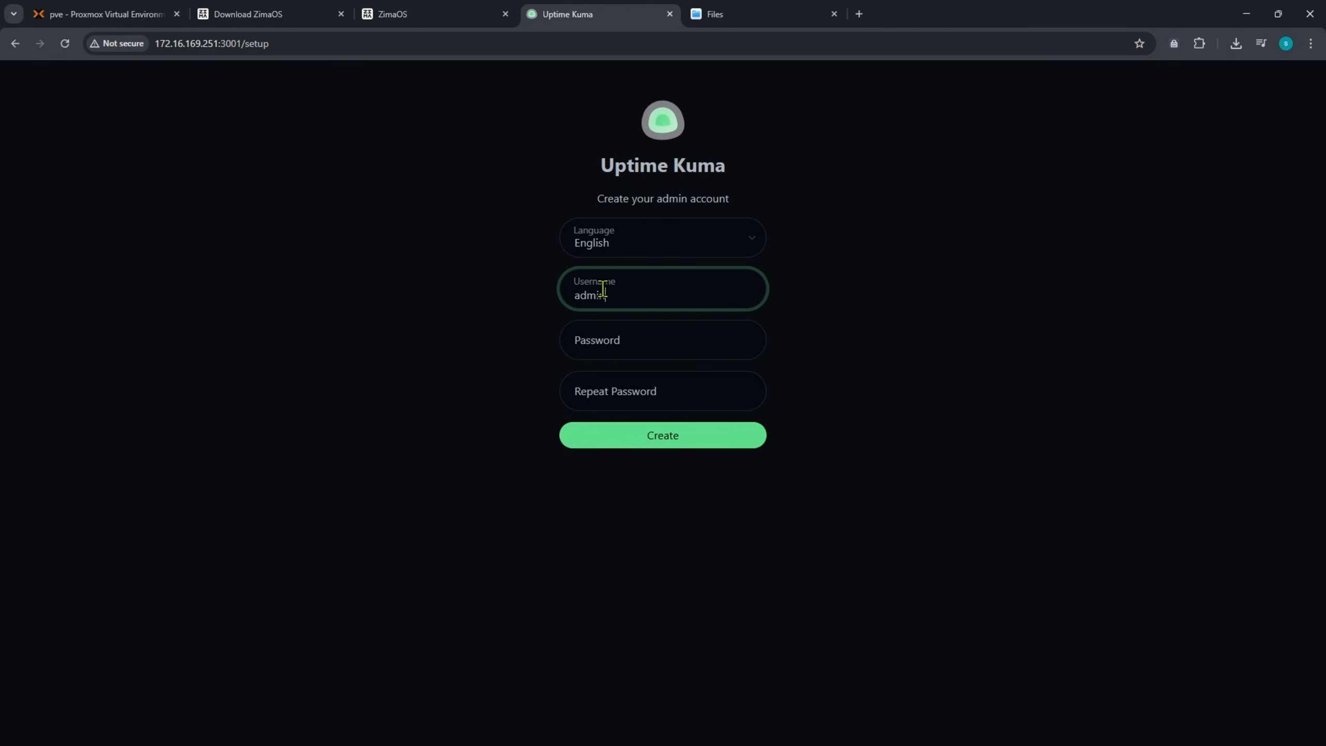
pyautogui.press('Tab')
pyautogui.write('a')
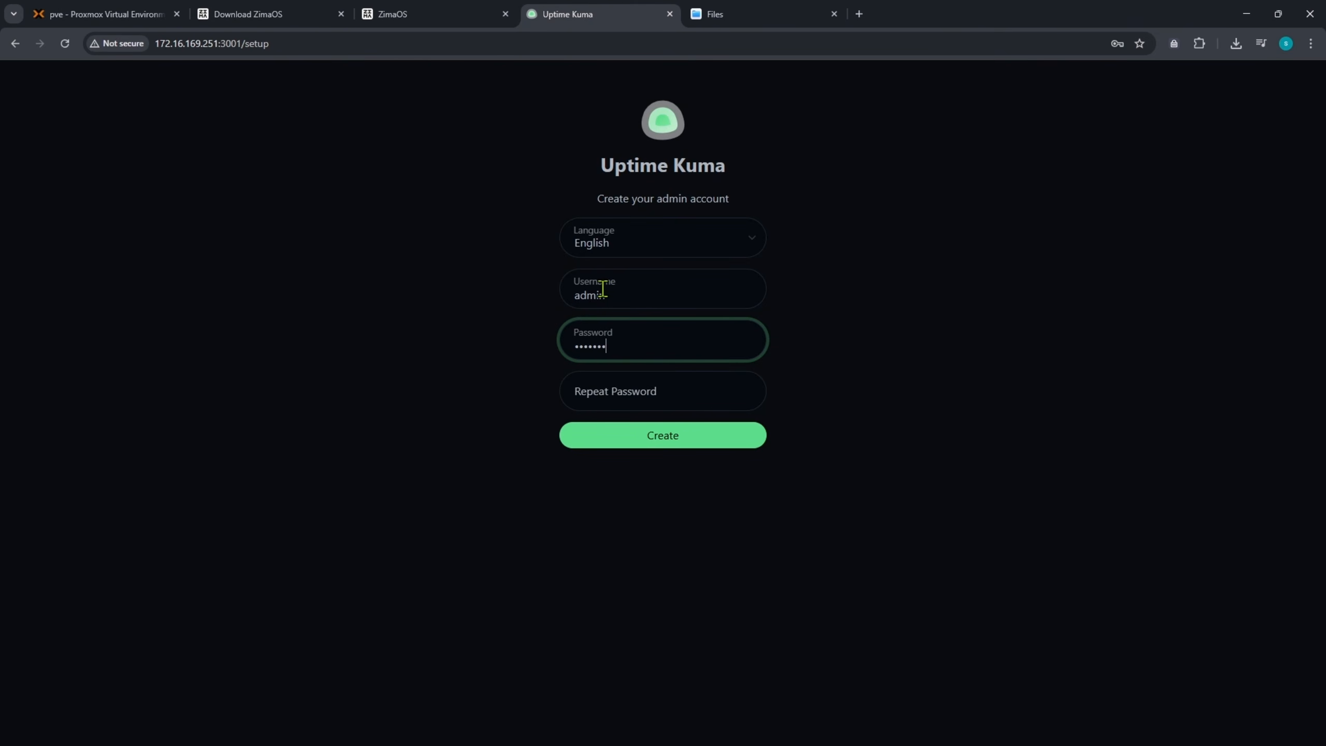
pyautogui.press('Tab')
pyautogui.write('a')
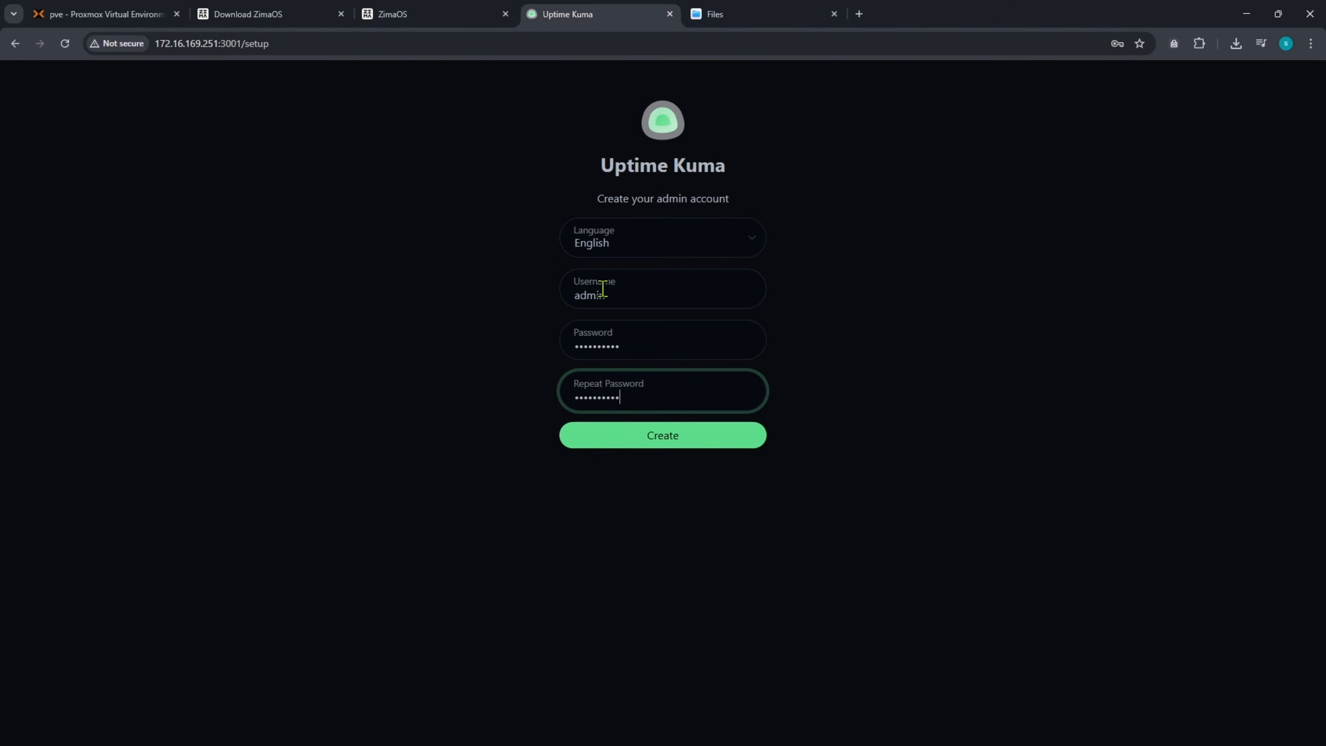
pyautogui.press('Return')
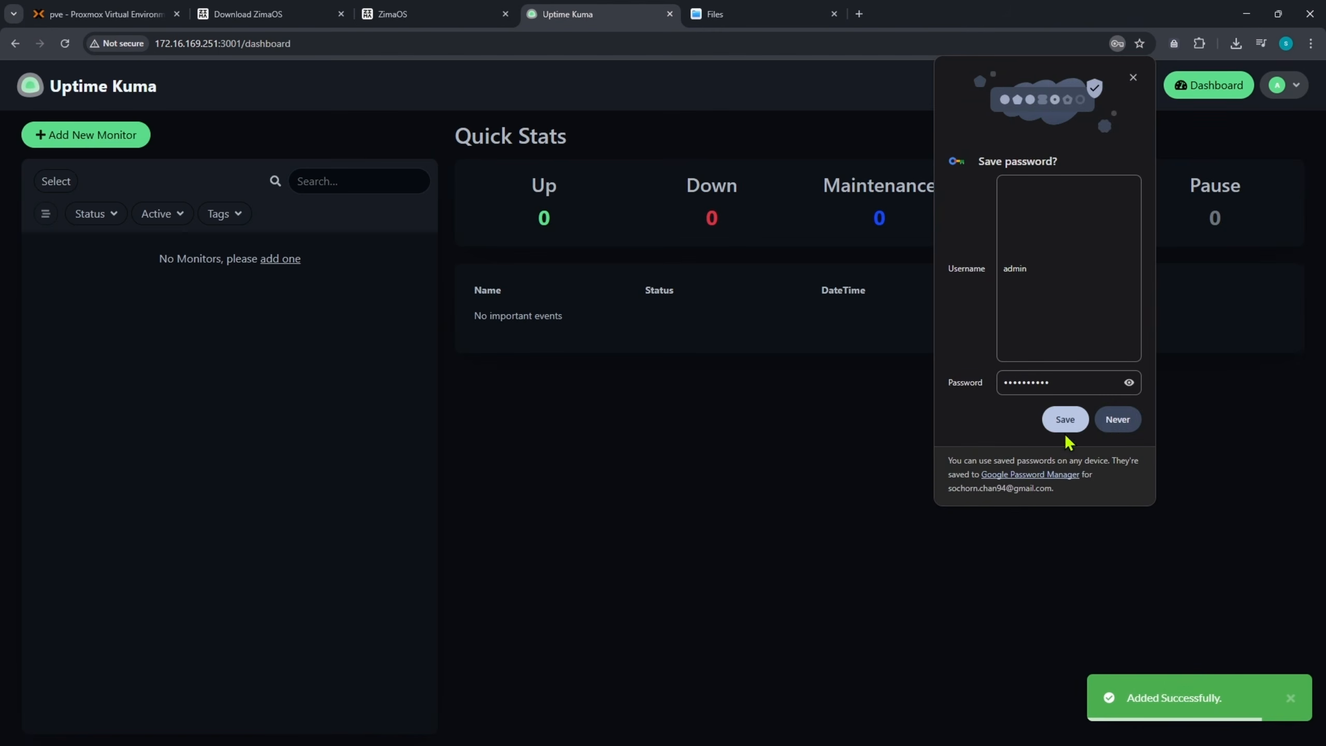
pyautogui.click(1117, 419)
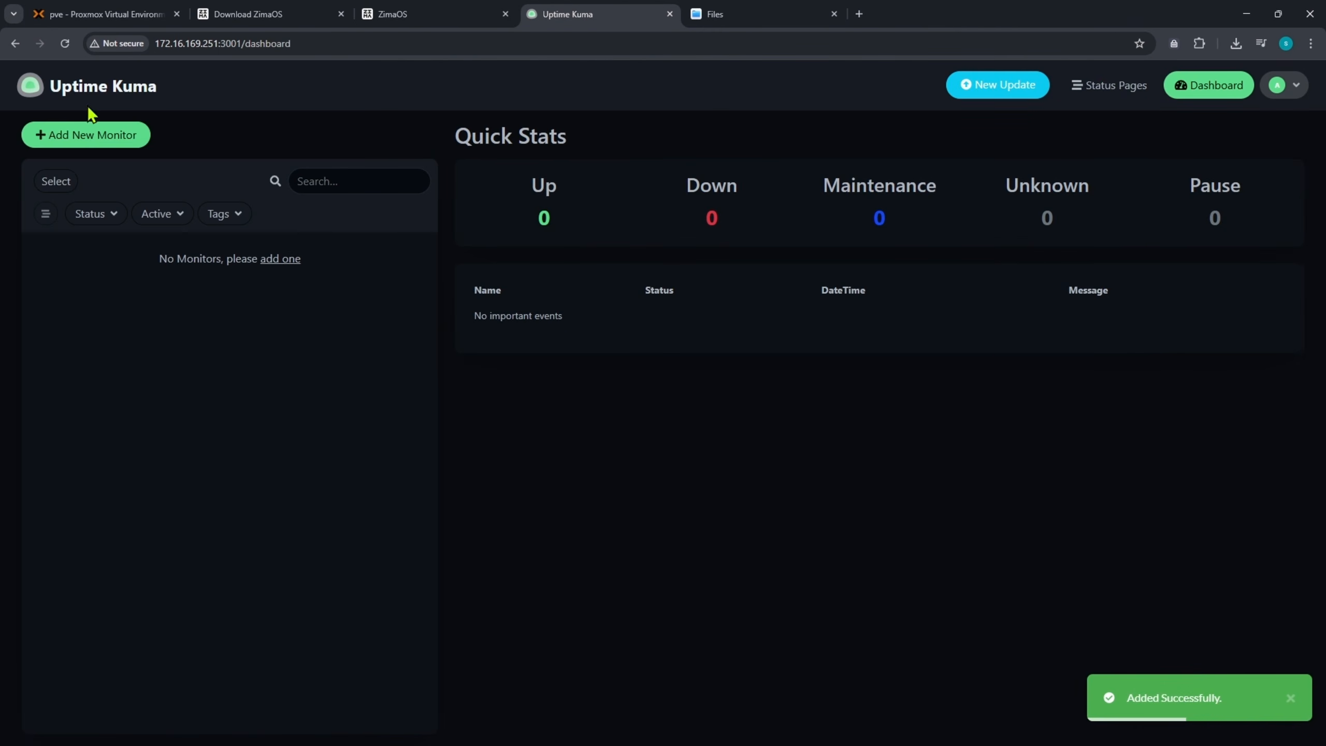
pyautogui.click(91, 136)
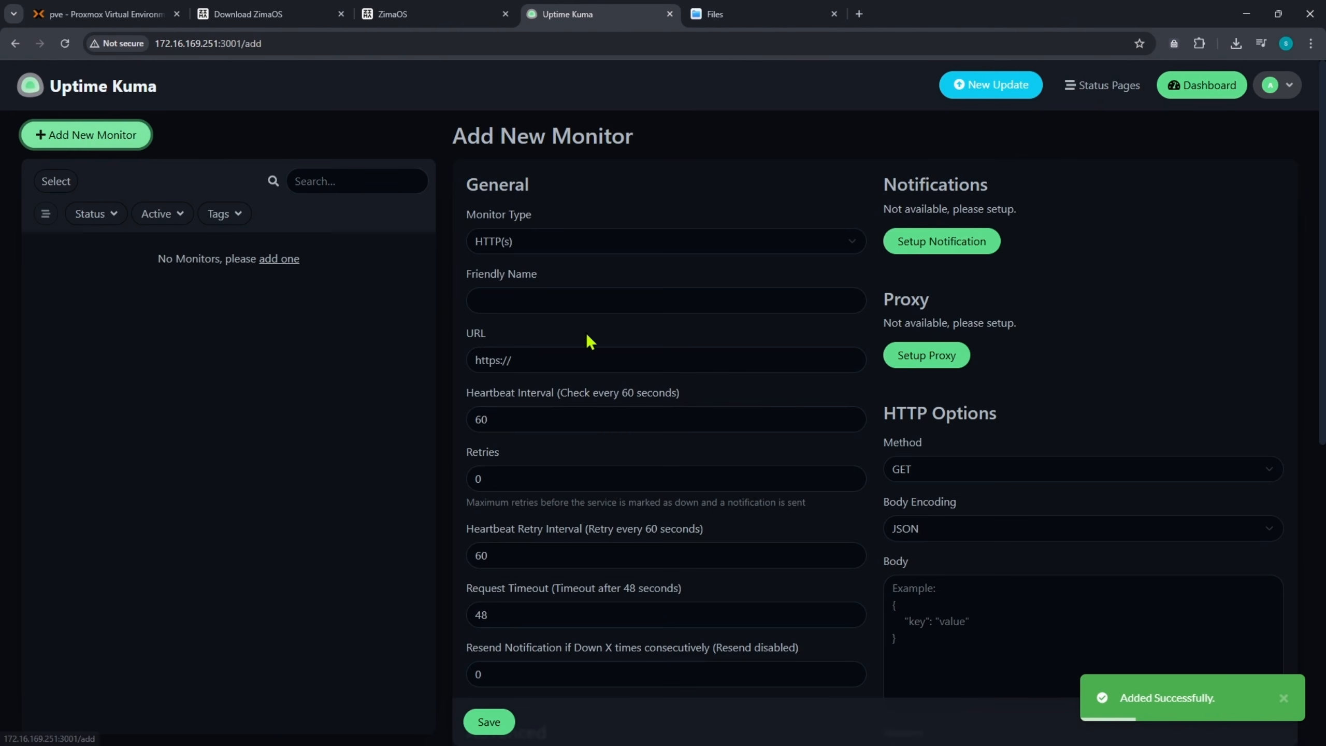
# - Save a monitor named 'googl' for google.com, then return to the ZimaOS dashboard tab
pyautogui.click(519, 292)
pyautogui.write('google')
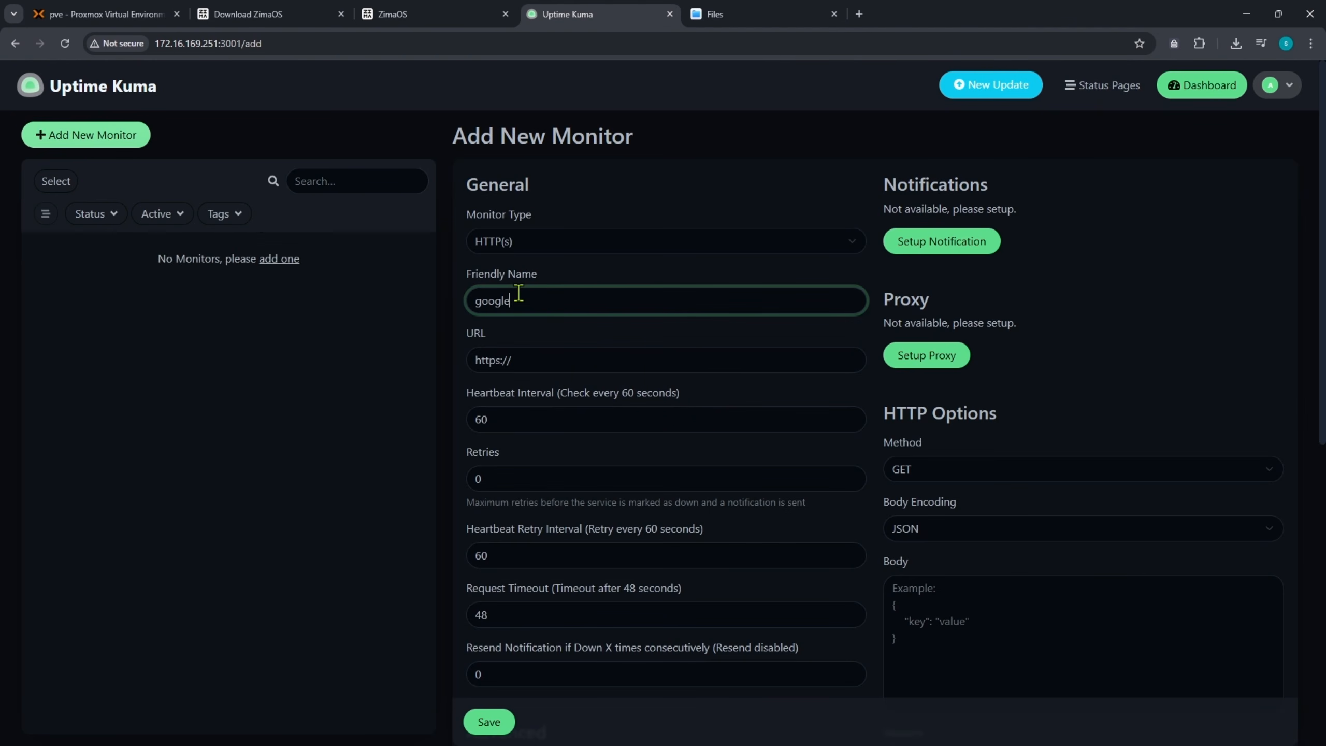
pyautogui.click(500, 363)
pyautogui.write('g')
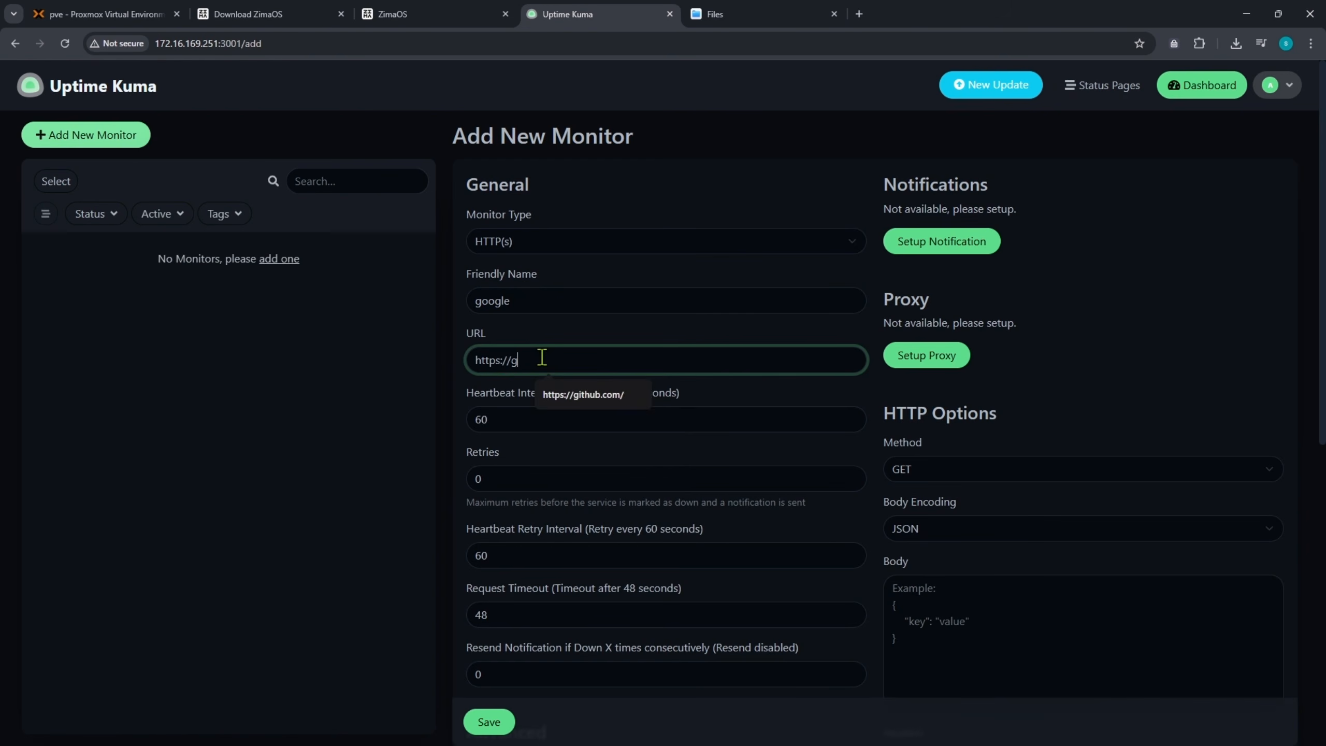
pyautogui.write('oogle.com')
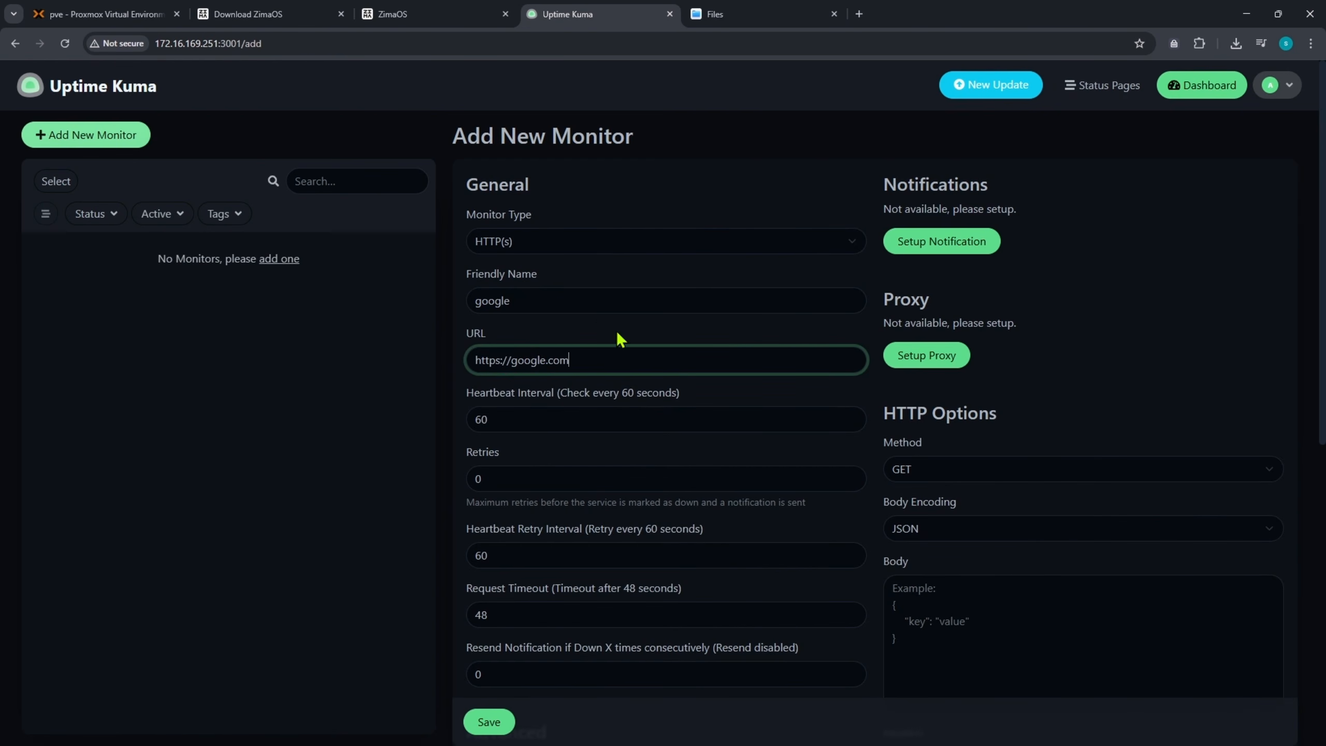
pyautogui.scroll(-4, 615, 334)
pyautogui.click(500, 723)
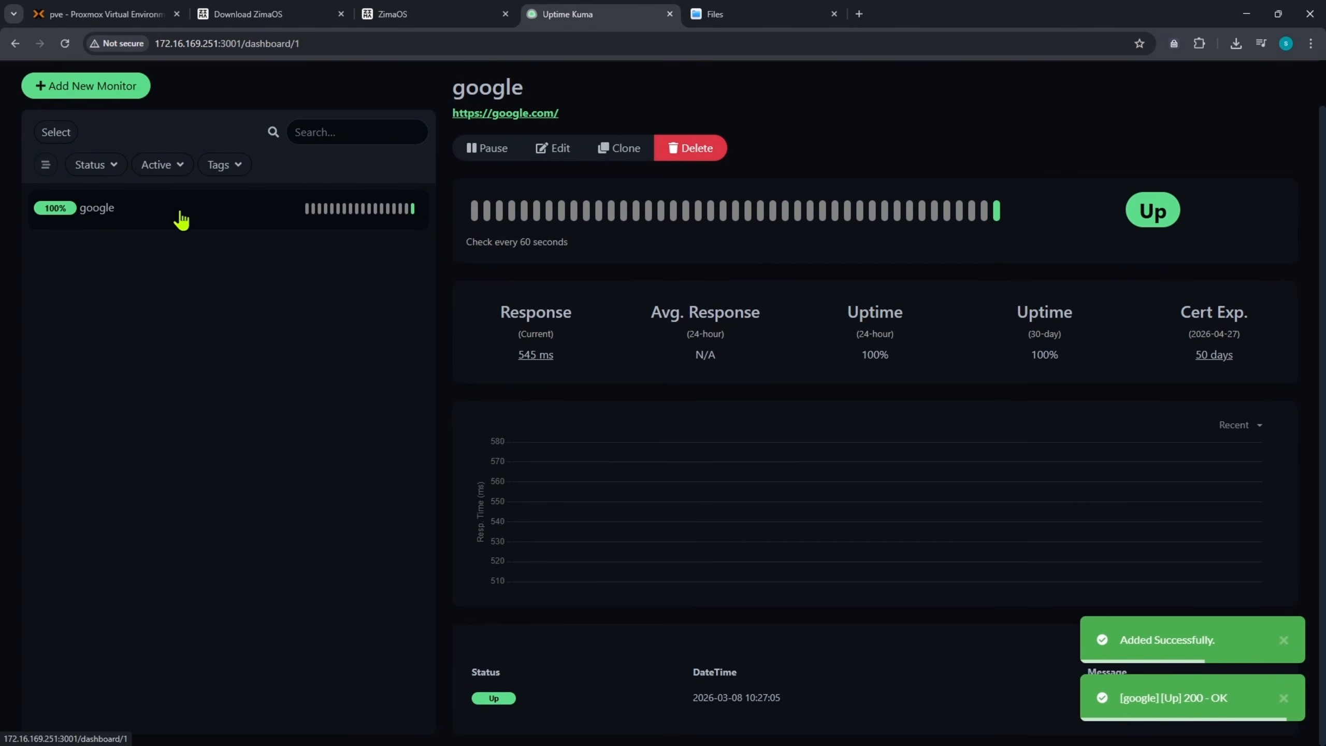
pyautogui.click(418, 11)
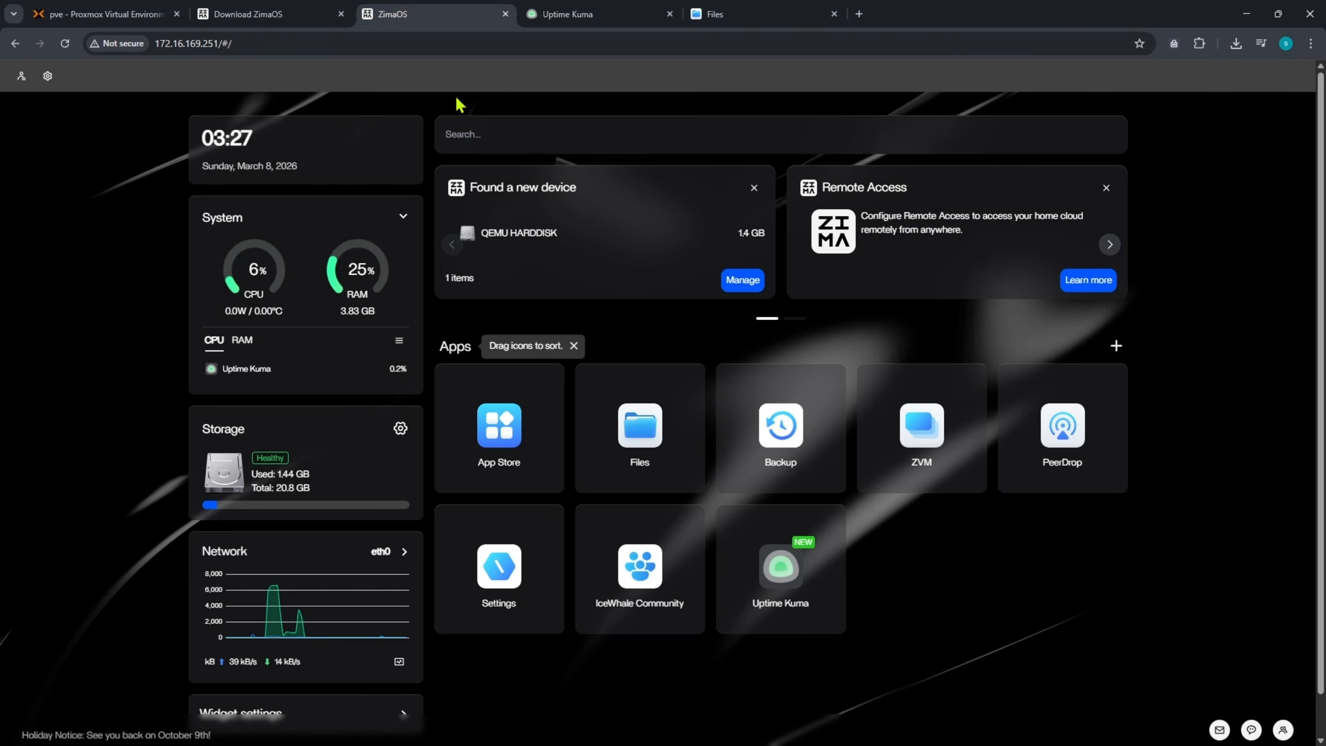
# - Create a folder named MyFolder on ZimaOS-HD in Files and open it
pyautogui.click(640, 438)
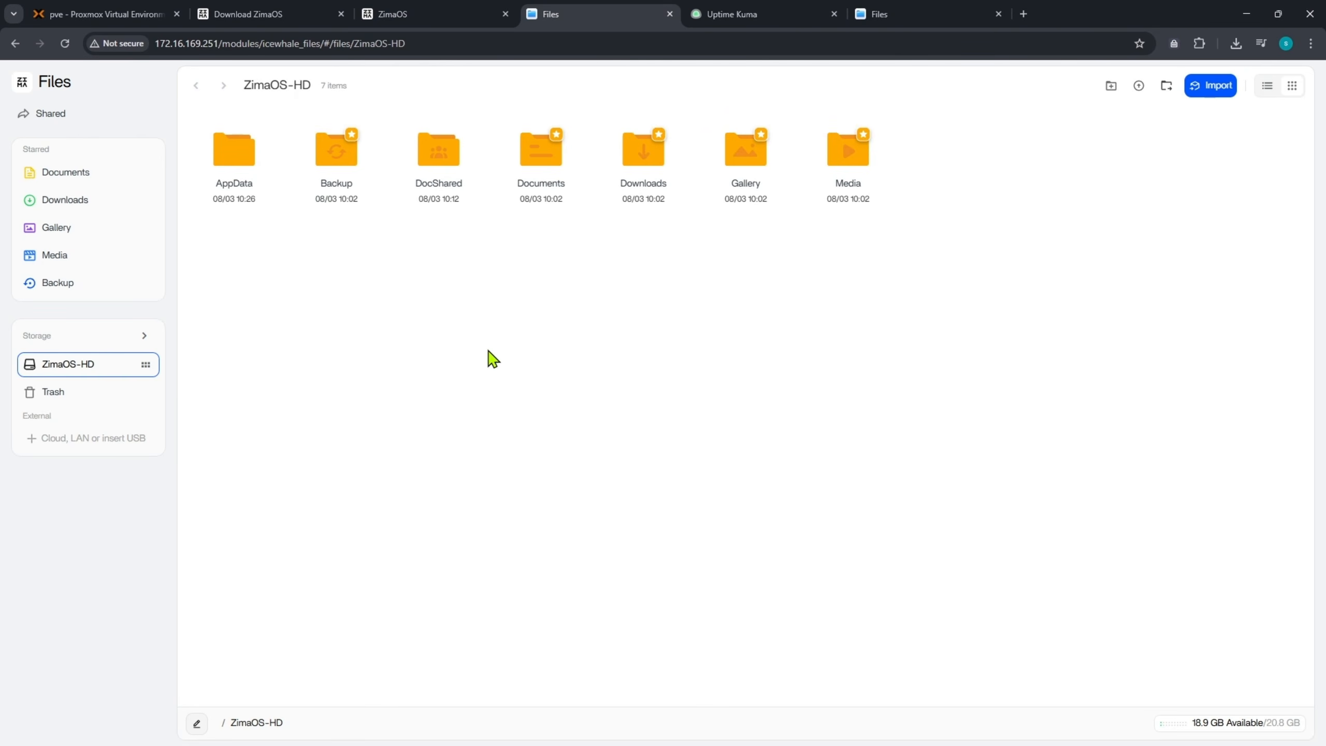
pyautogui.click(1111, 86)
pyautogui.click(1132, 112)
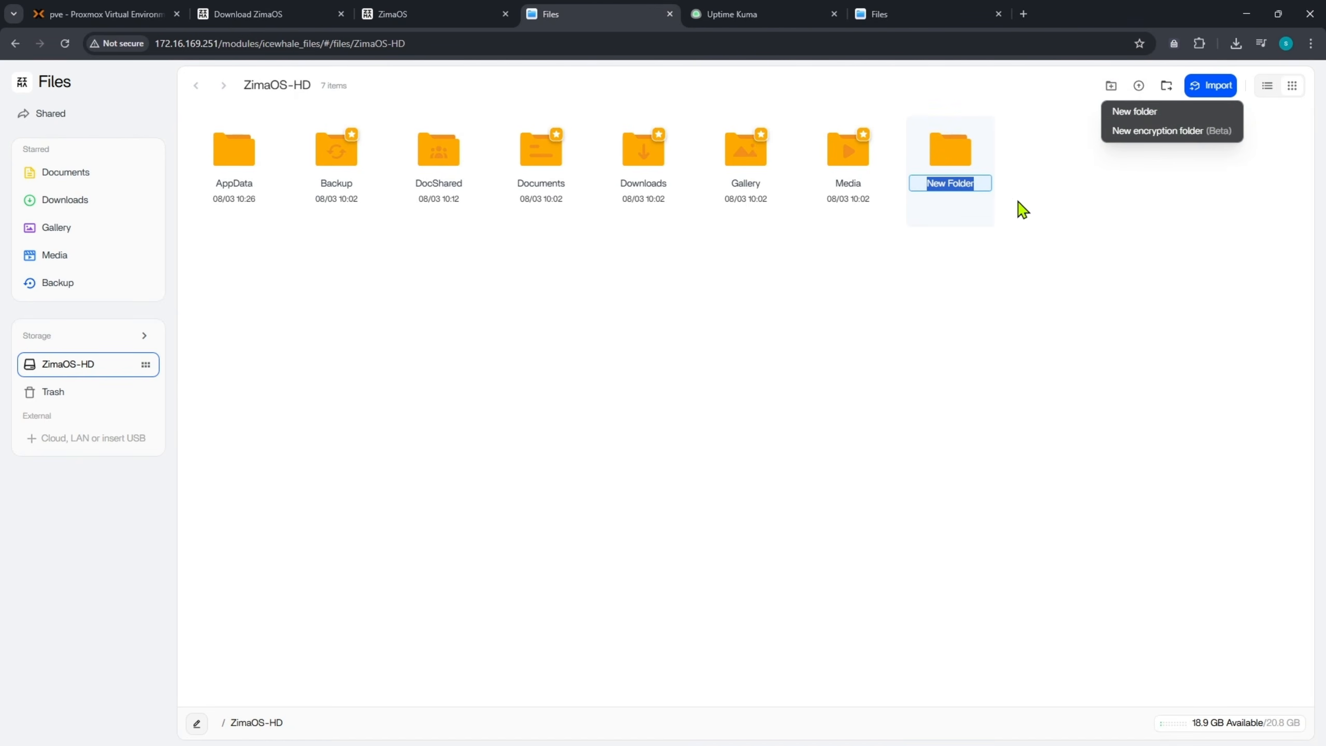
pyautogui.write('MyFolder')
pyautogui.press('Return')
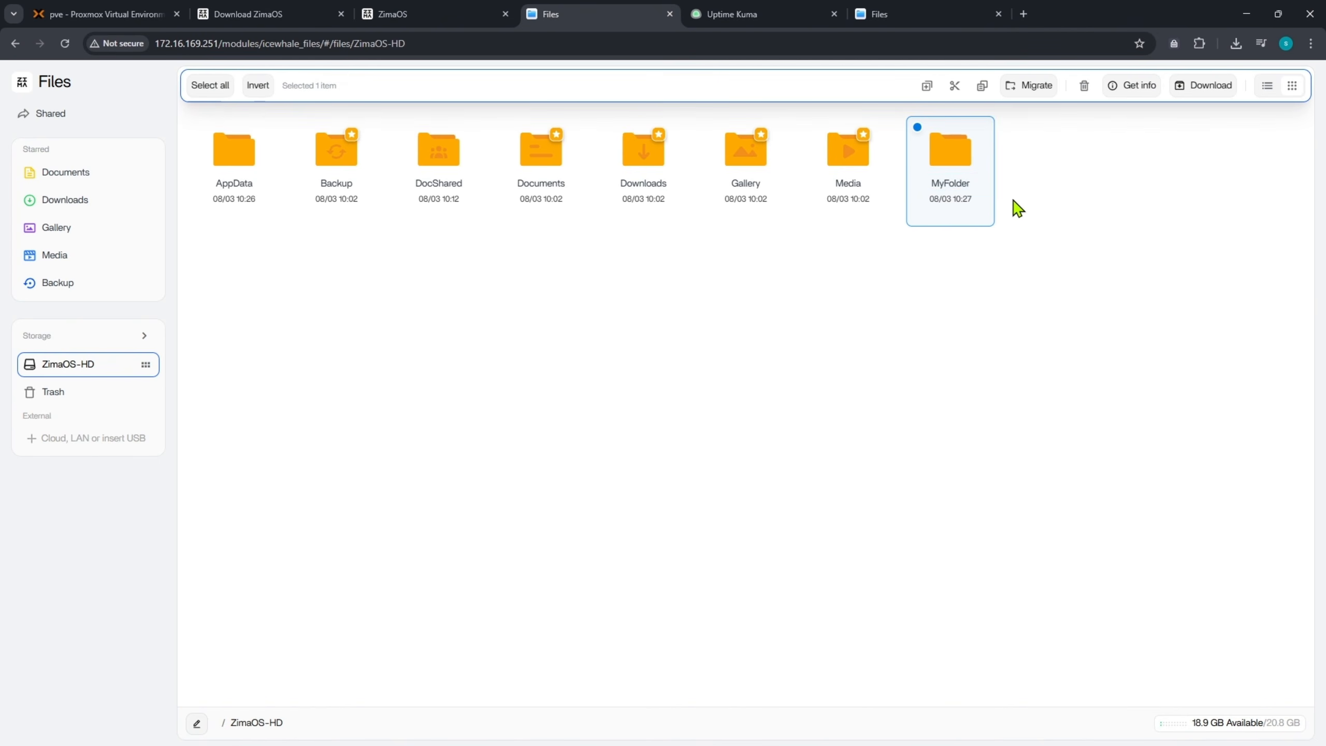
pyautogui.doubleClick(950, 154)
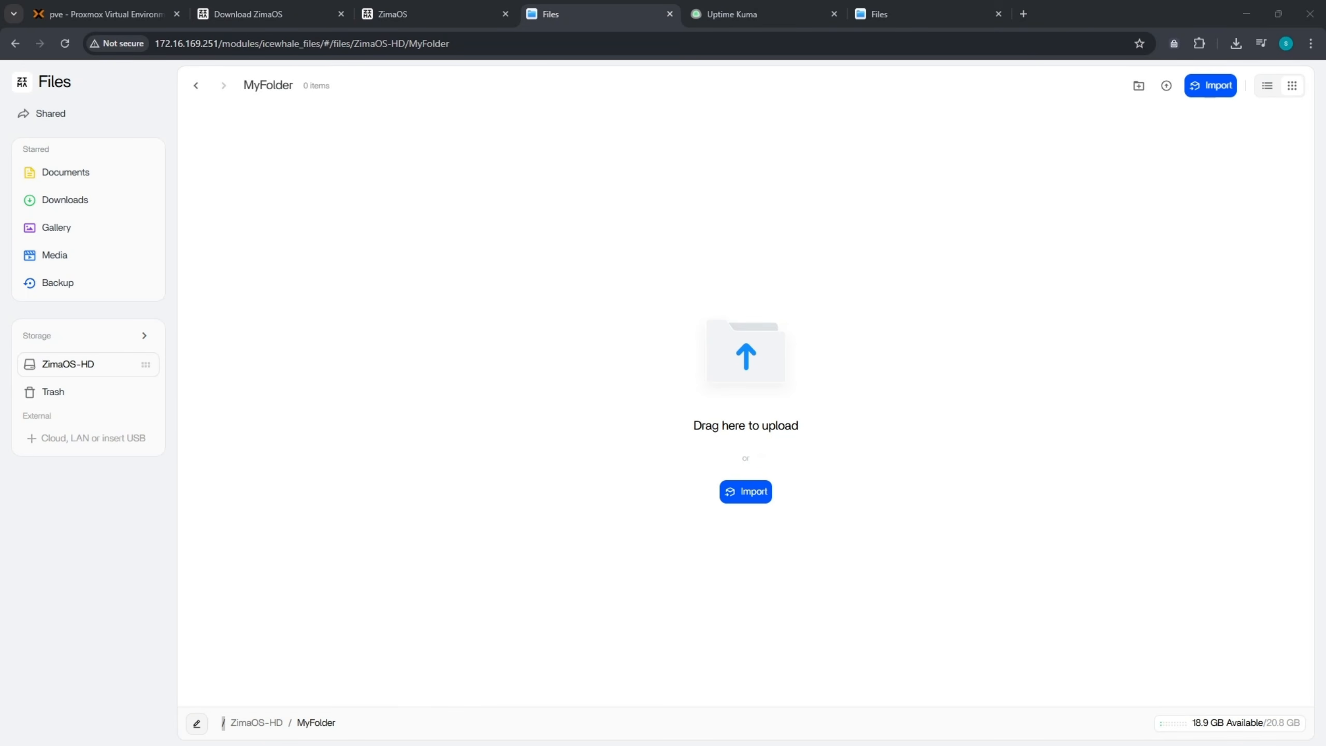
# - Drag Simple Gantt chart1.xlsx, zoomit (1).png and Pi-hole.yaml from the desktop into MyFolder
pyautogui.moveTo(469, 418); pyautogui.dragTo(574, 384)
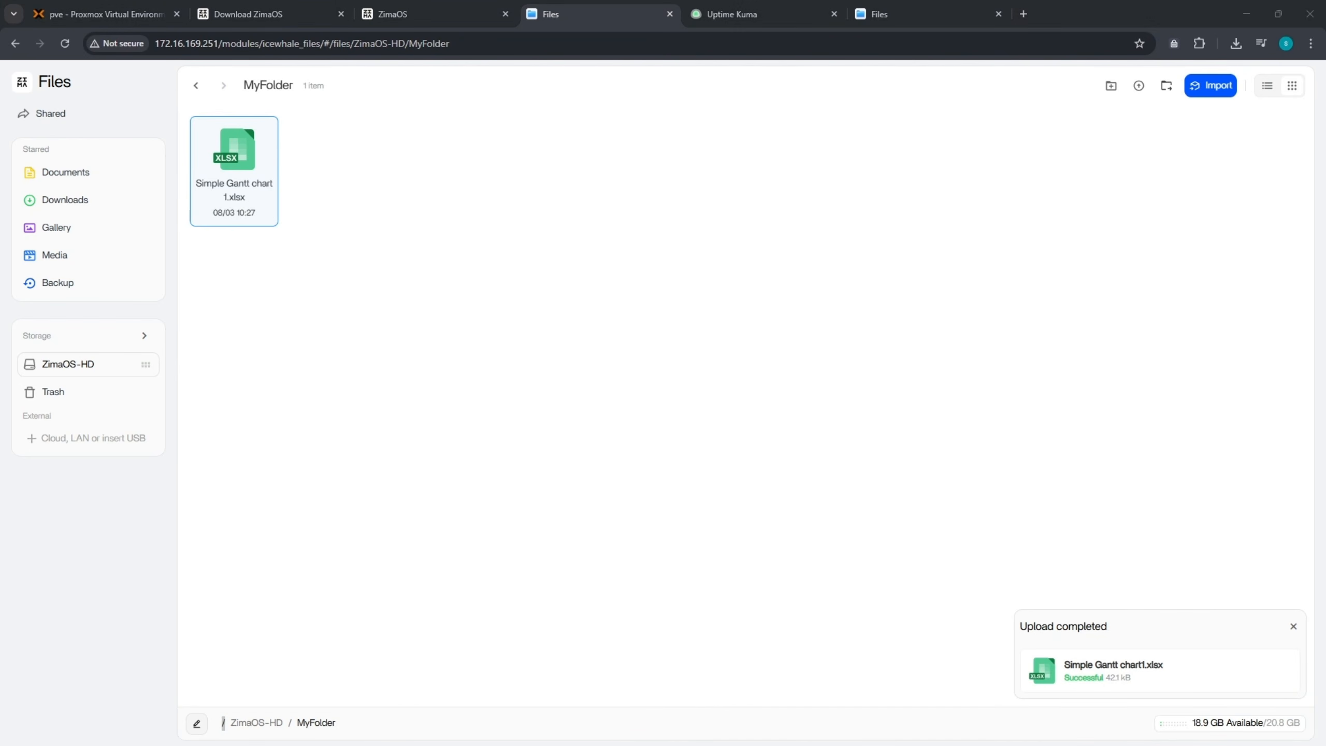
pyautogui.moveTo(0, 321); pyautogui.dragTo(412, 327)
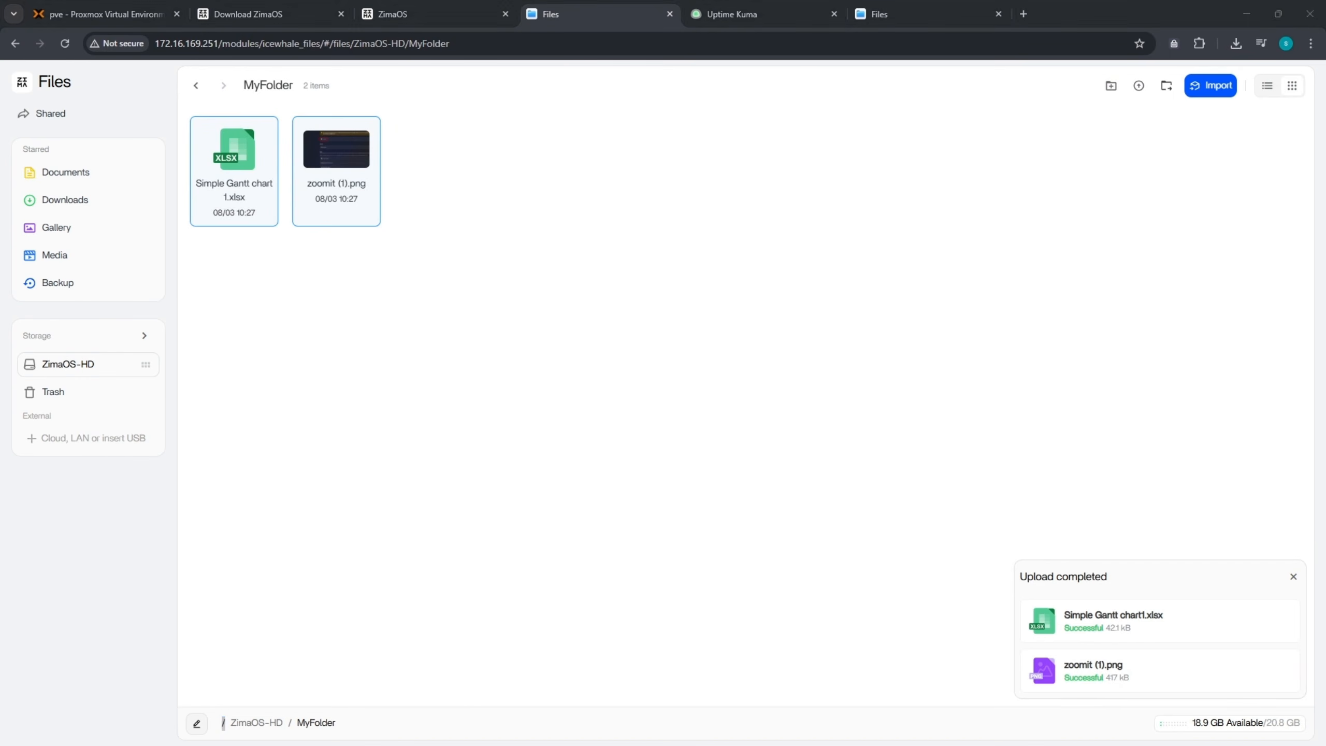
pyautogui.moveTo(0, 318); pyautogui.dragTo(644, 268)
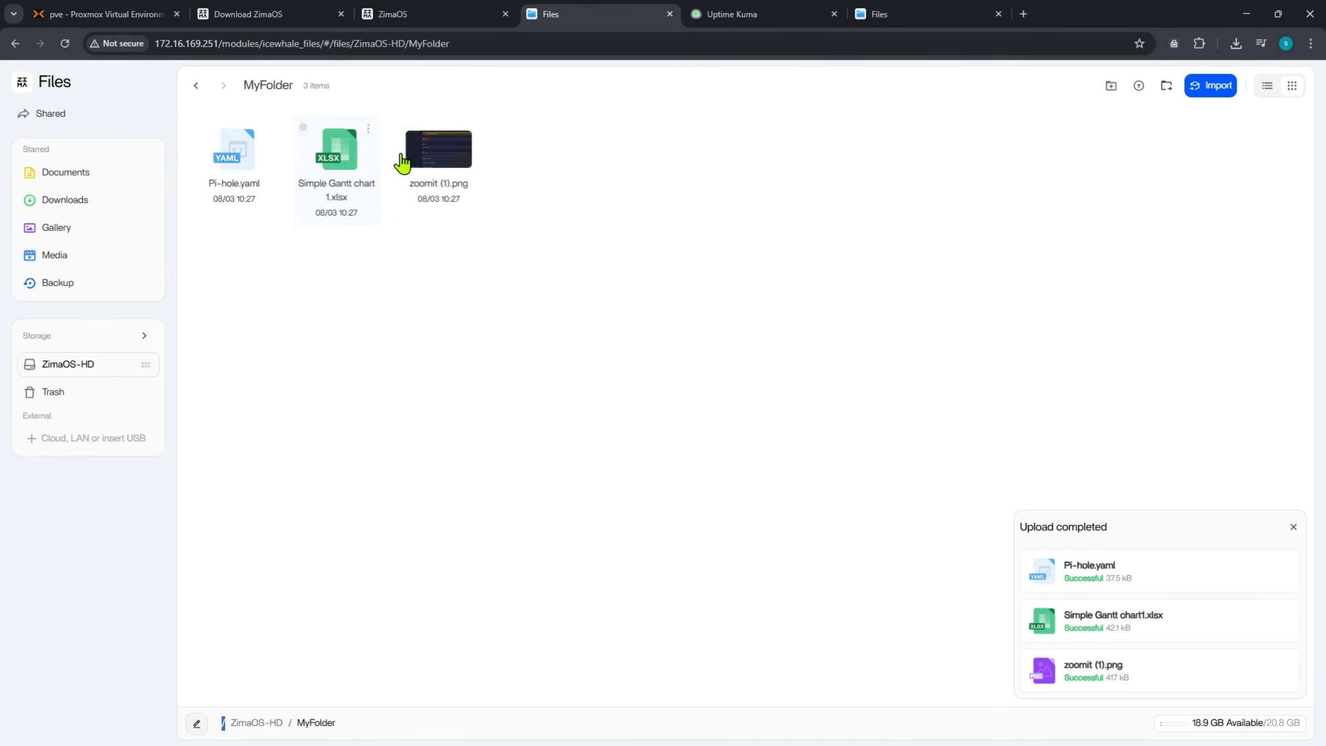
# - Preview Simple Gantt chart1.xlsx, browsing its About and Project schedule sheets, then close it
pyautogui.doubleClick(344, 161)
pyautogui.scroll(1, 570, 454)
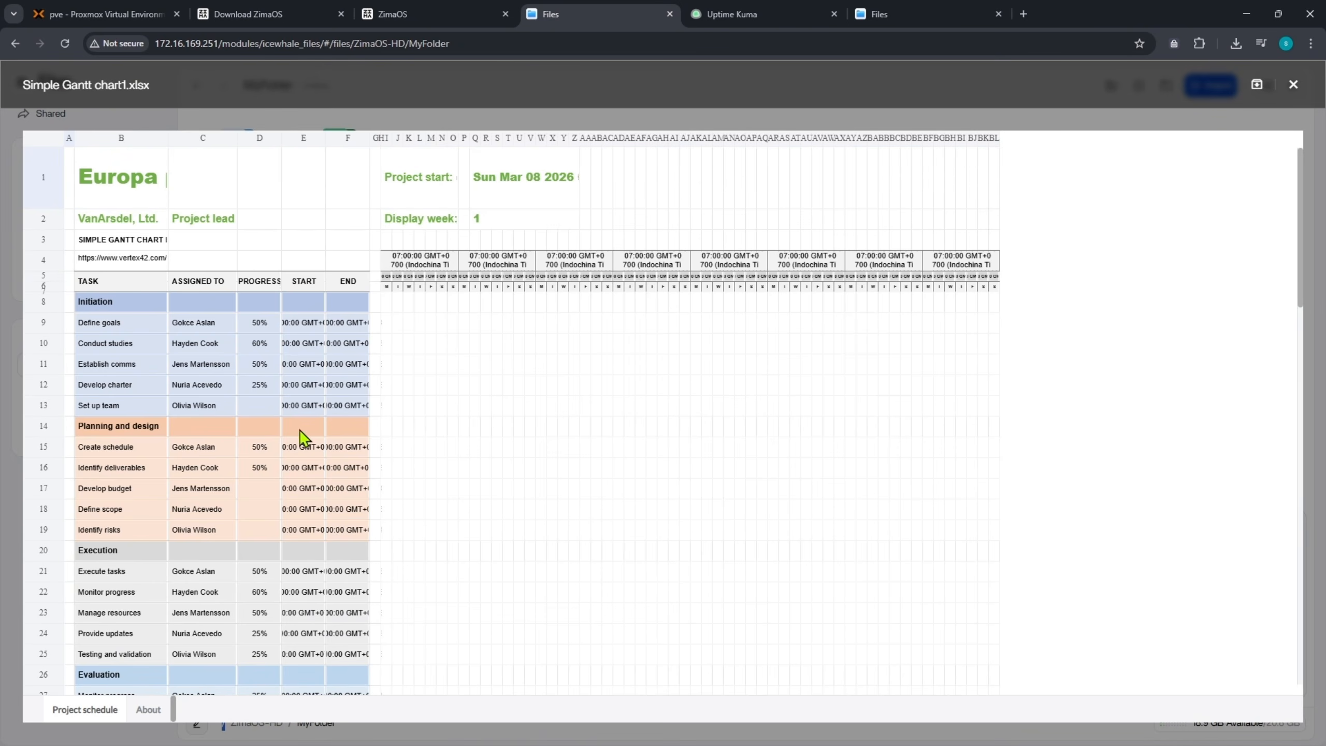
pyautogui.click(155, 371)
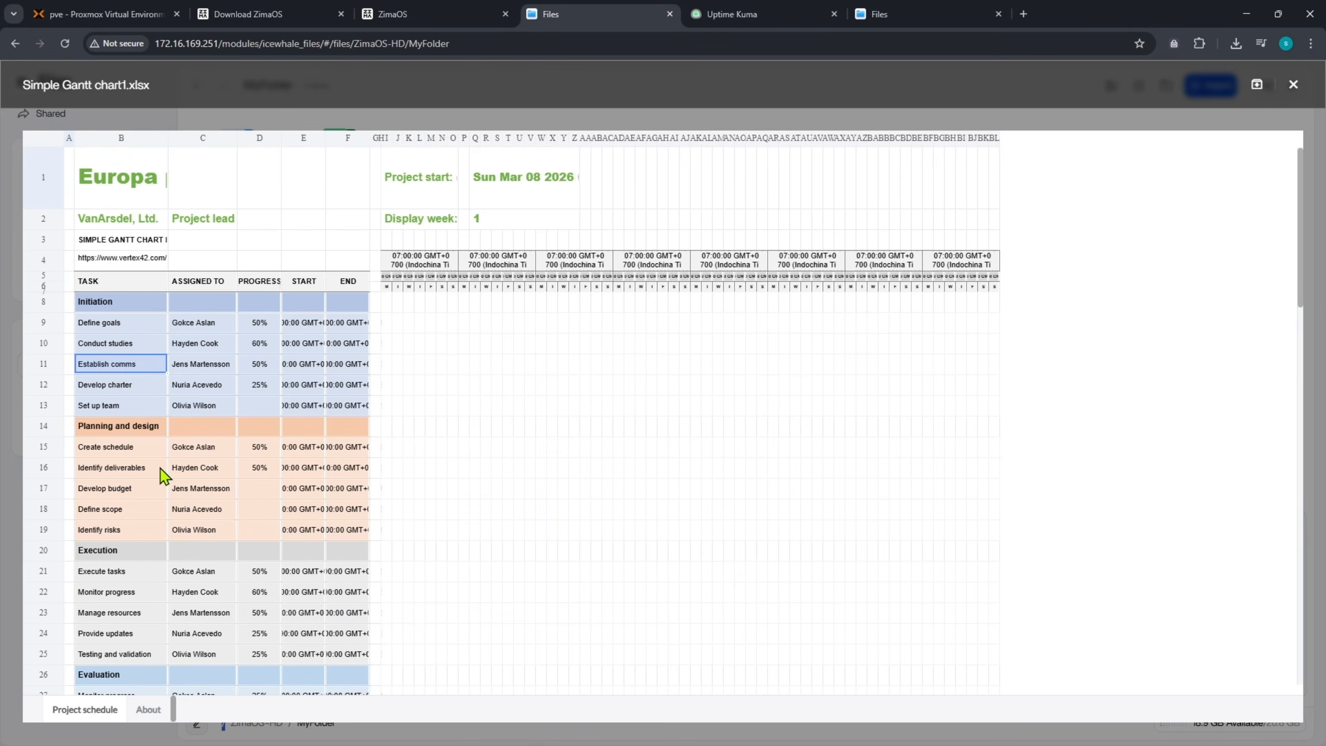
pyautogui.click(148, 716)
pyautogui.click(89, 715)
pyautogui.click(291, 464)
pyautogui.scroll(-3, 415, 447)
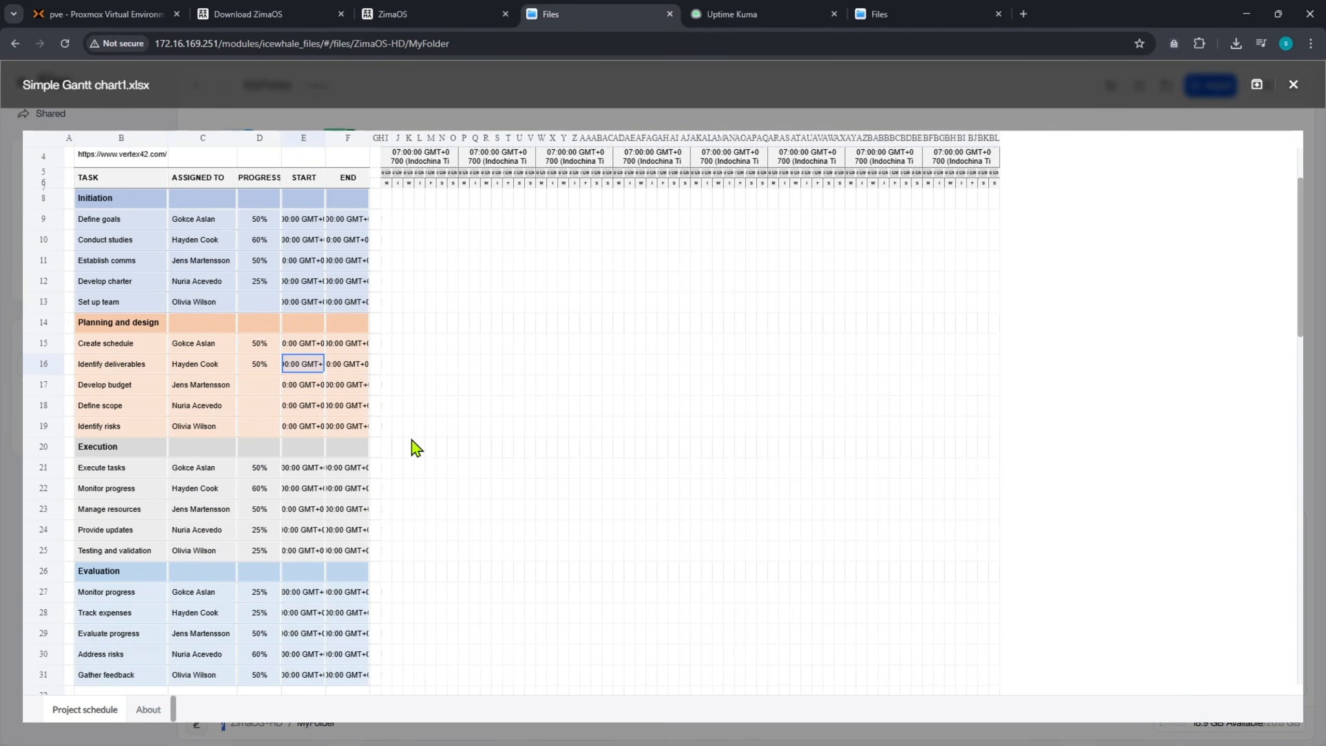
pyautogui.click(1293, 84)
# - Preview zoomit (1).png, then open the Backup app from the dashboard
pyautogui.click(438, 149)
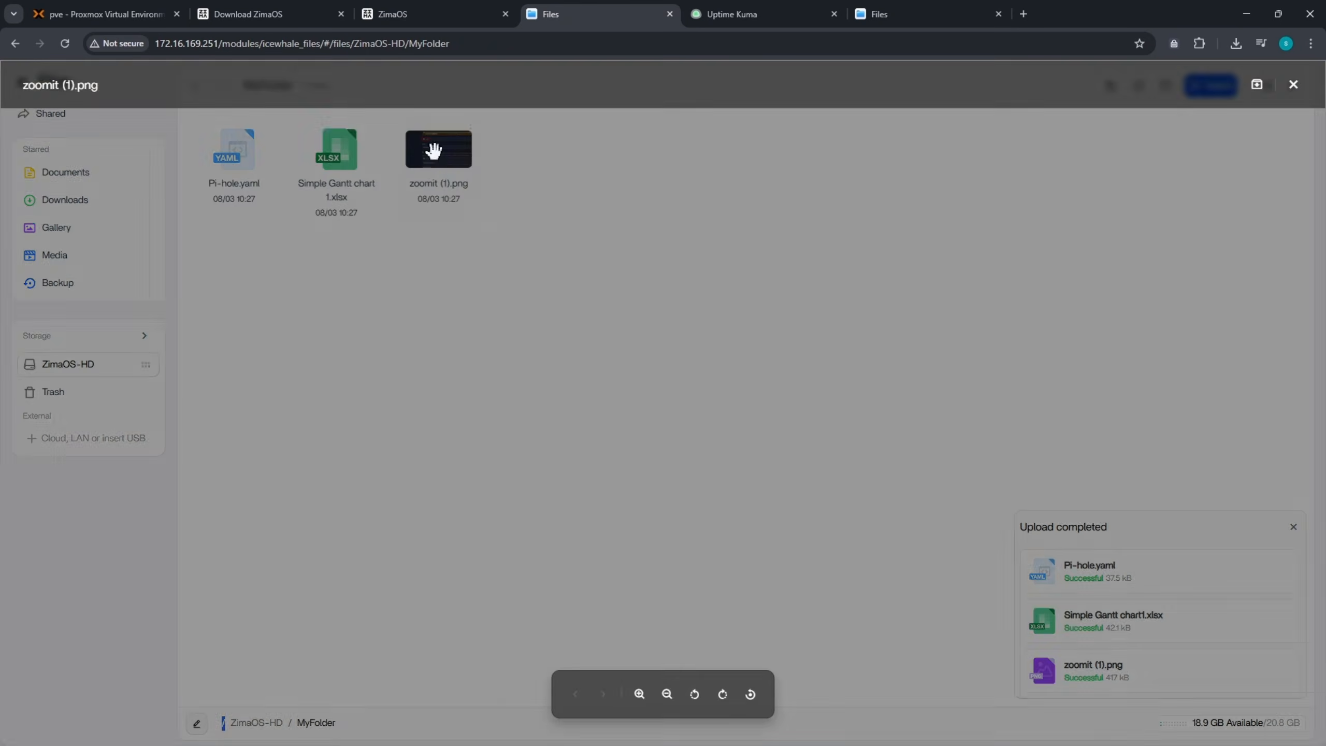
pyautogui.click(1293, 84)
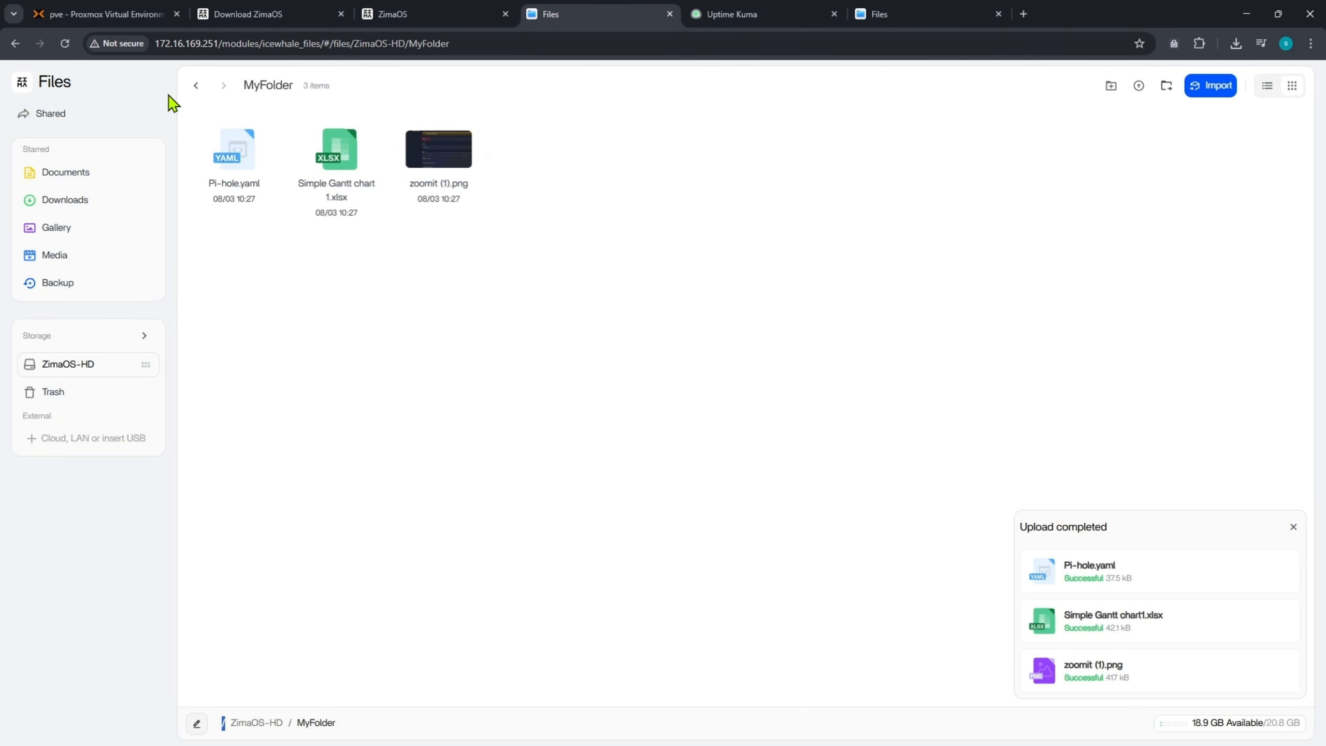
pyautogui.click(22, 82)
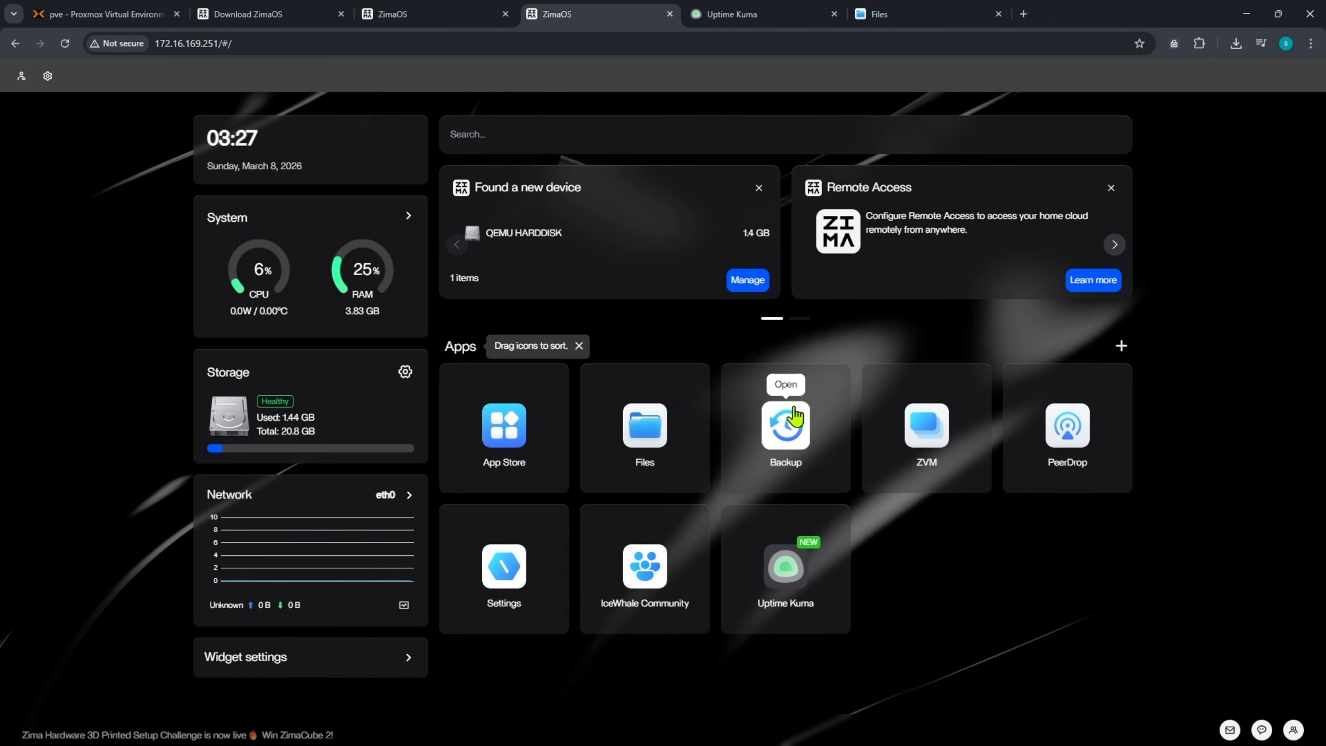
pyautogui.click(786, 445)
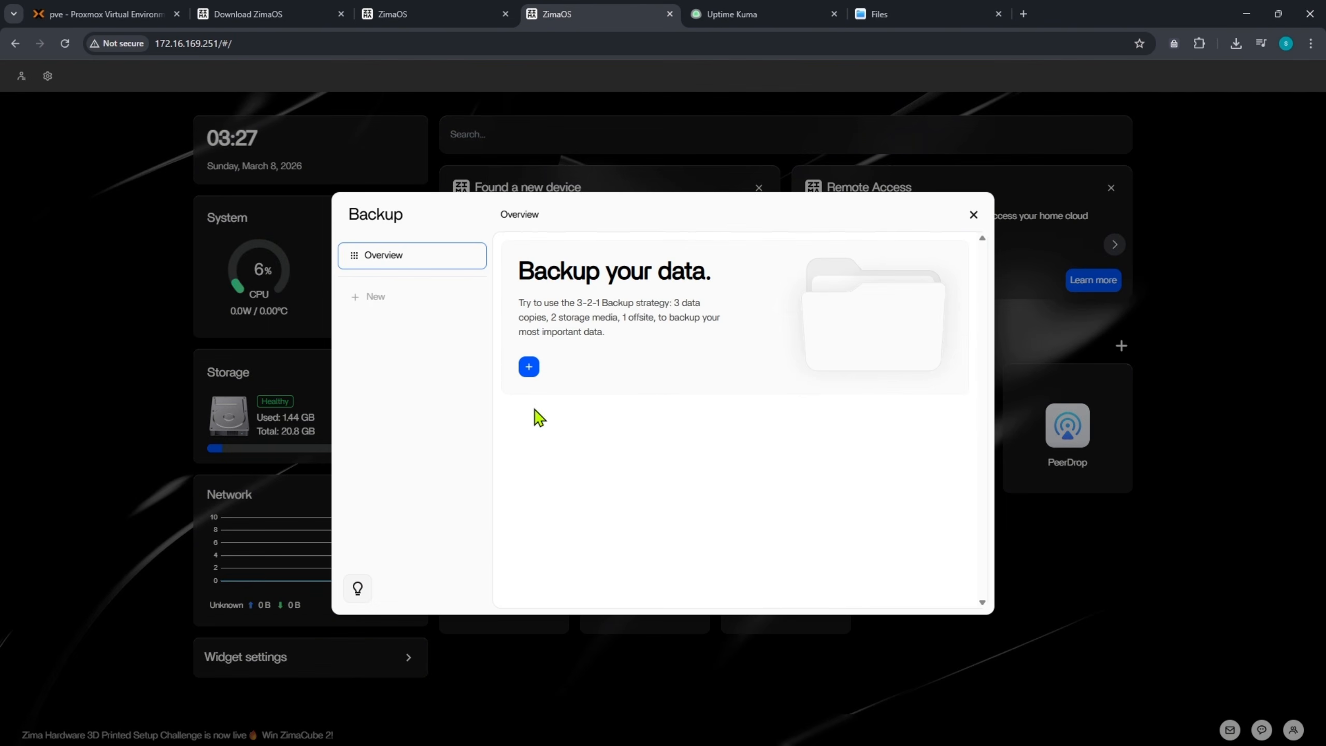
# - Start a new backup, discard it, and close the Backup app
pyautogui.click(529, 367)
pyautogui.click(828, 246)
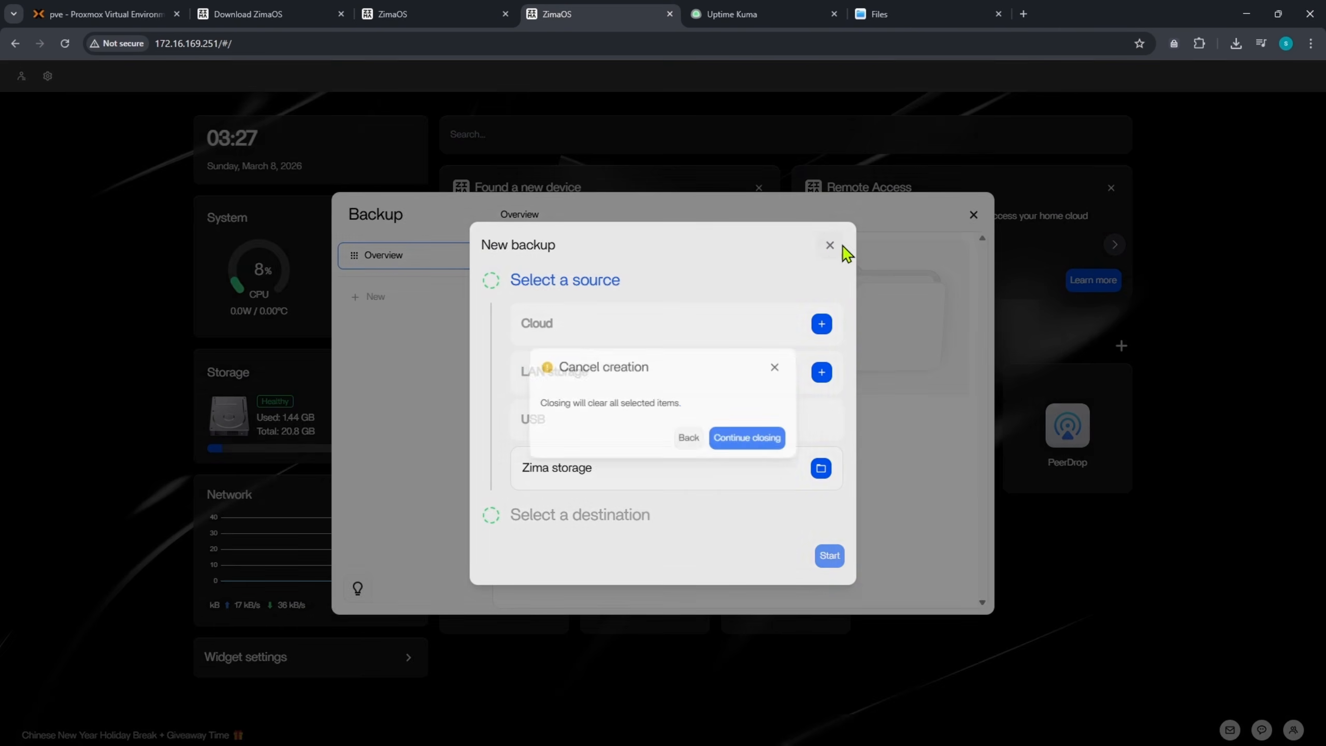
pyautogui.click(744, 441)
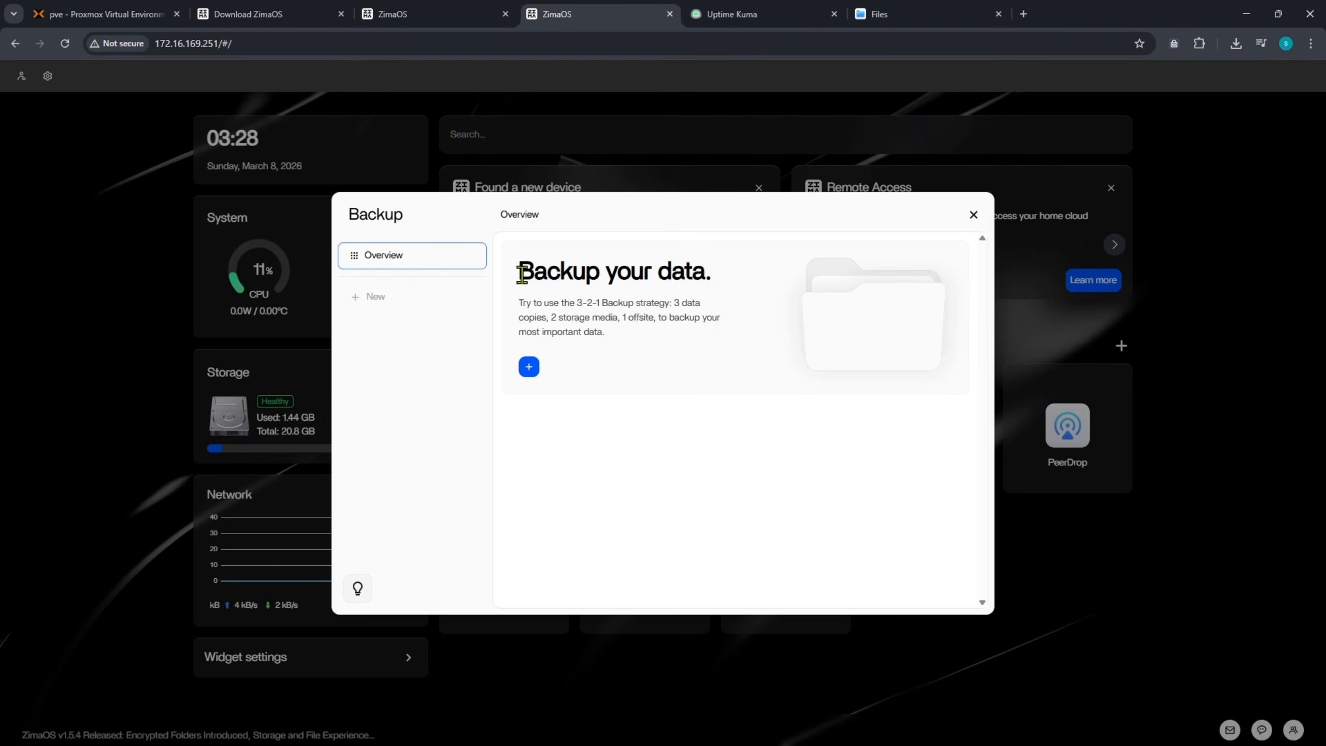
pyautogui.moveTo(521, 273); pyautogui.dragTo(731, 267)
pyautogui.click(974, 215)
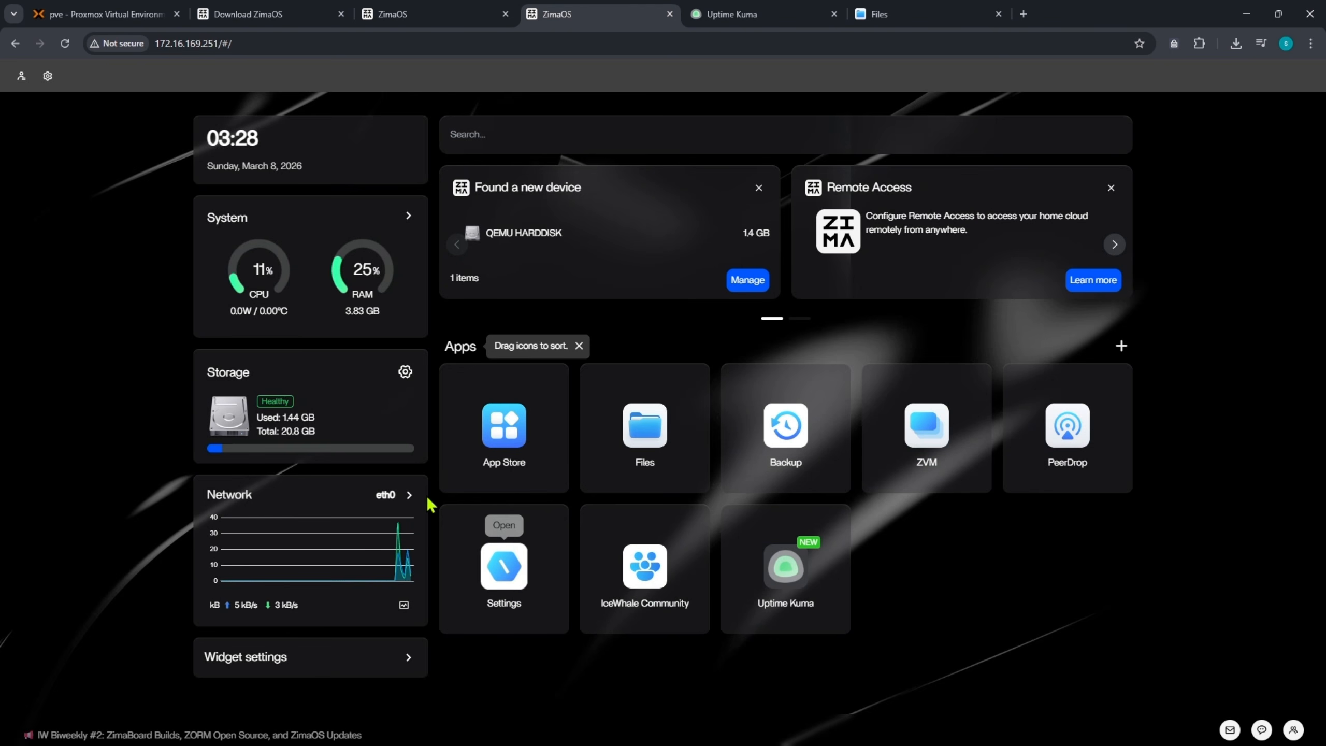
# - Review the app data storage path and Storage pages in Settings, then close Settings
pyautogui.click(502, 572)
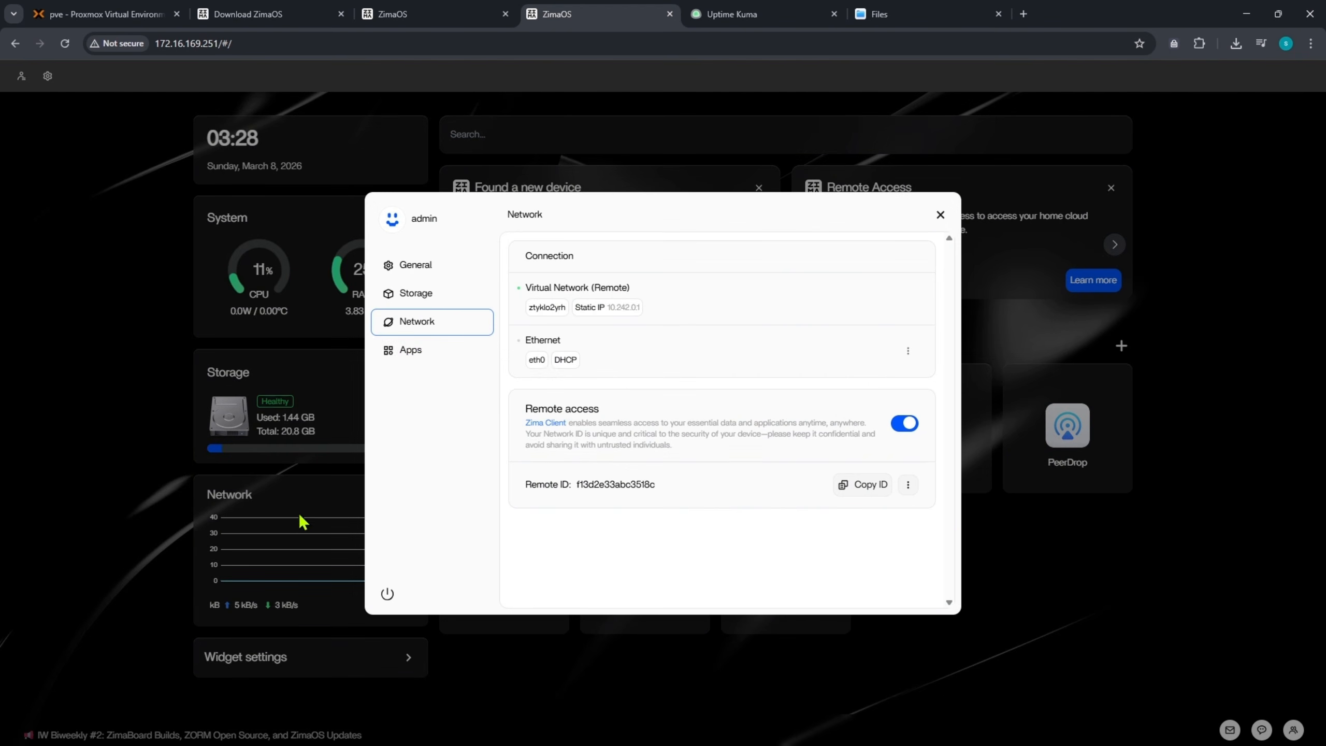
pyautogui.click(412, 361)
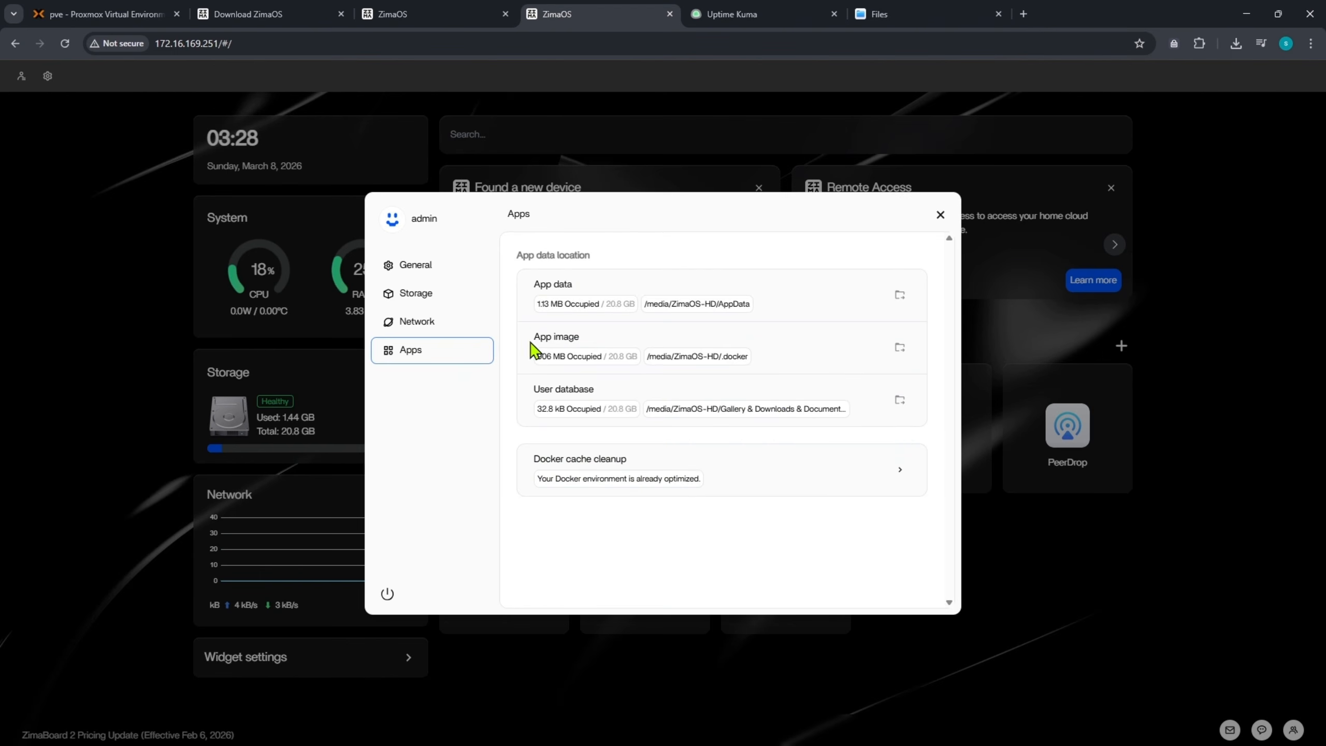
pyautogui.moveTo(531, 345); pyautogui.dragTo(751, 357)
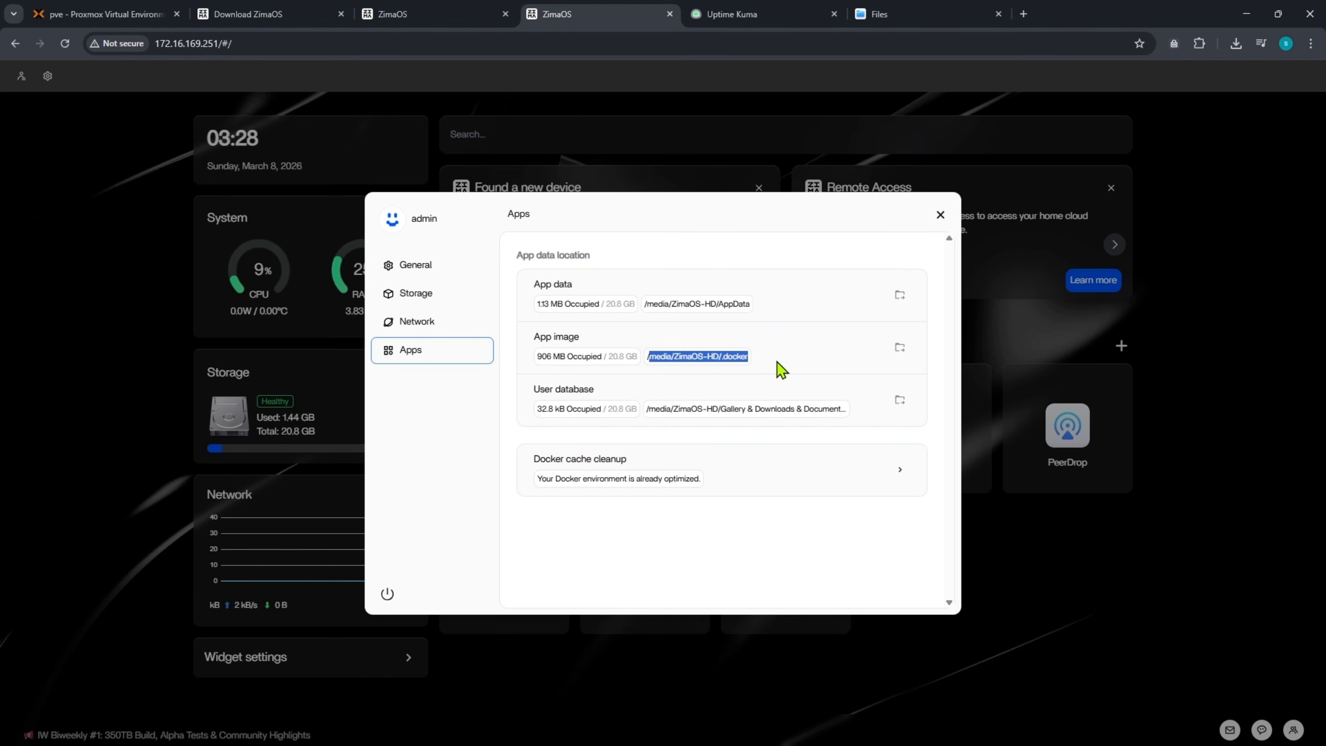
pyautogui.click(700, 356)
pyautogui.doubleClick(731, 356)
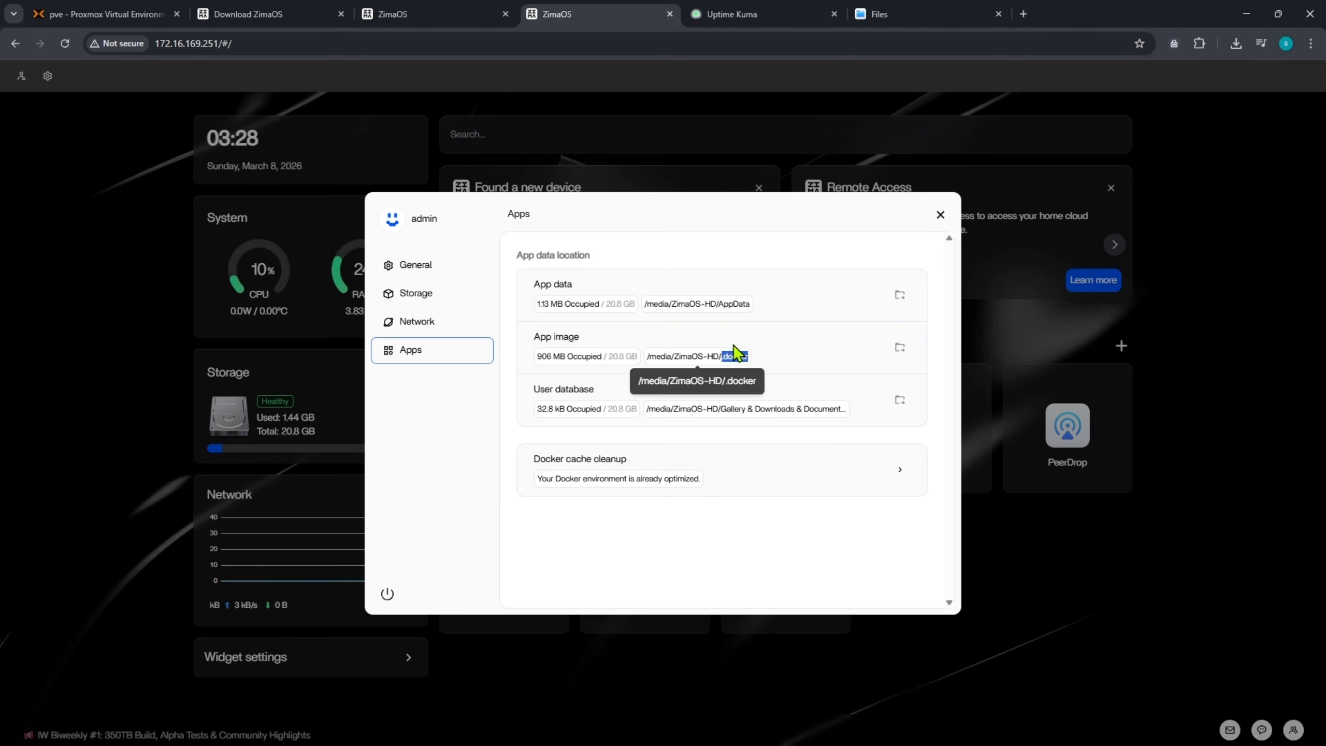
pyautogui.click(416, 299)
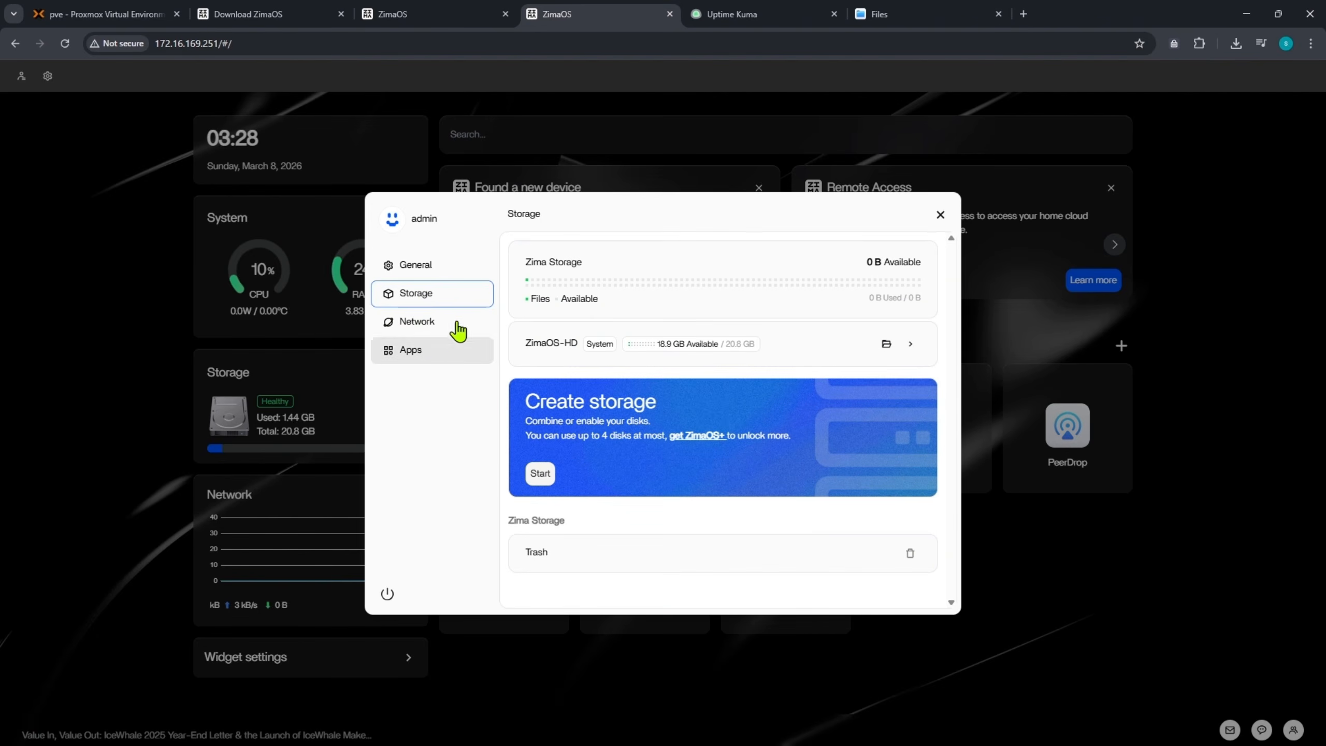
pyautogui.click(940, 214)
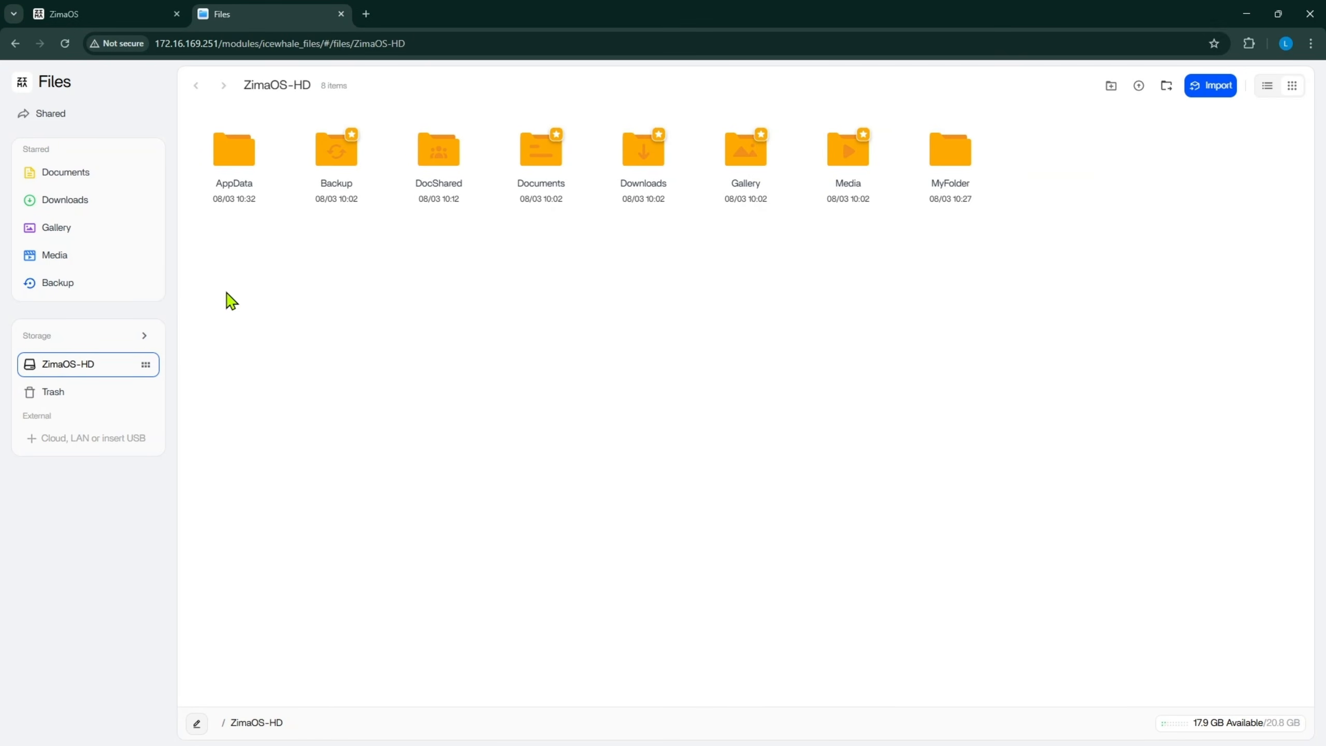
# - Link a Google account's Drive as external storage in Files and open it
pyautogui.moveTo(146, 375)
pyautogui.click(111, 441)
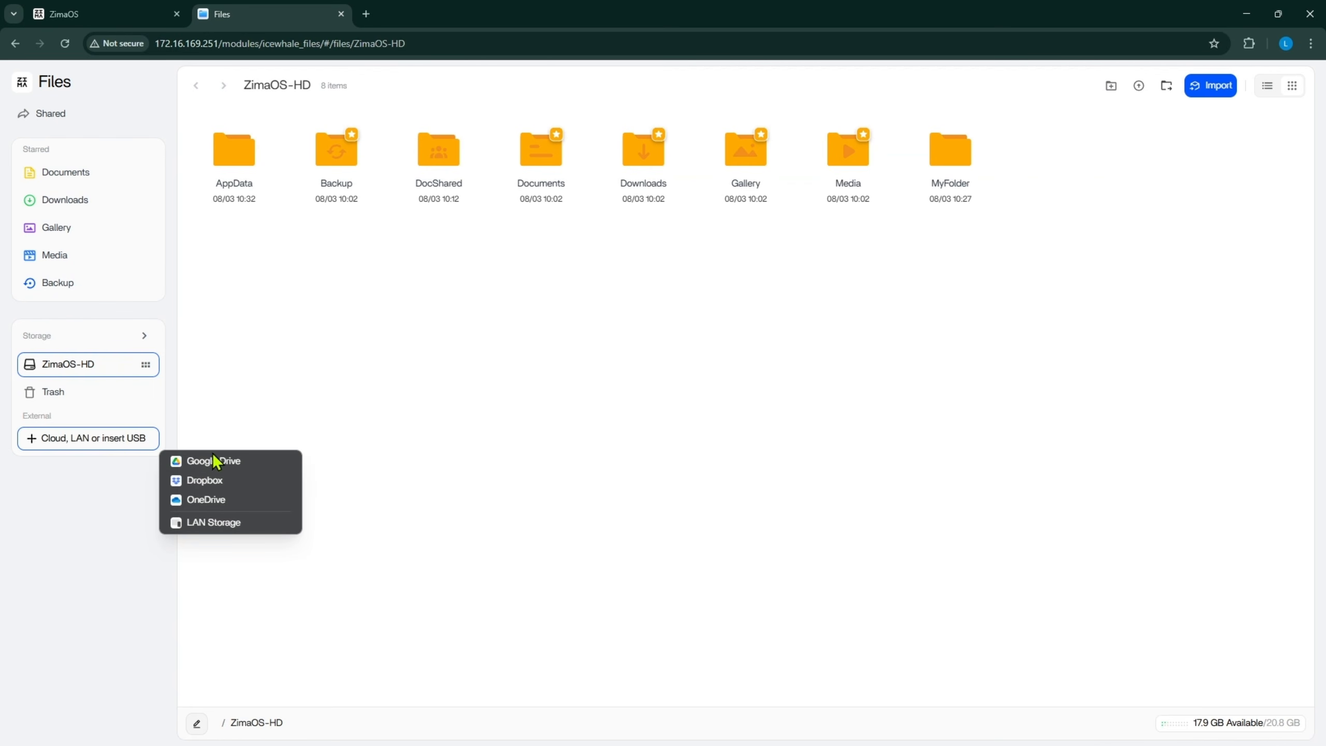
pyautogui.click(215, 461)
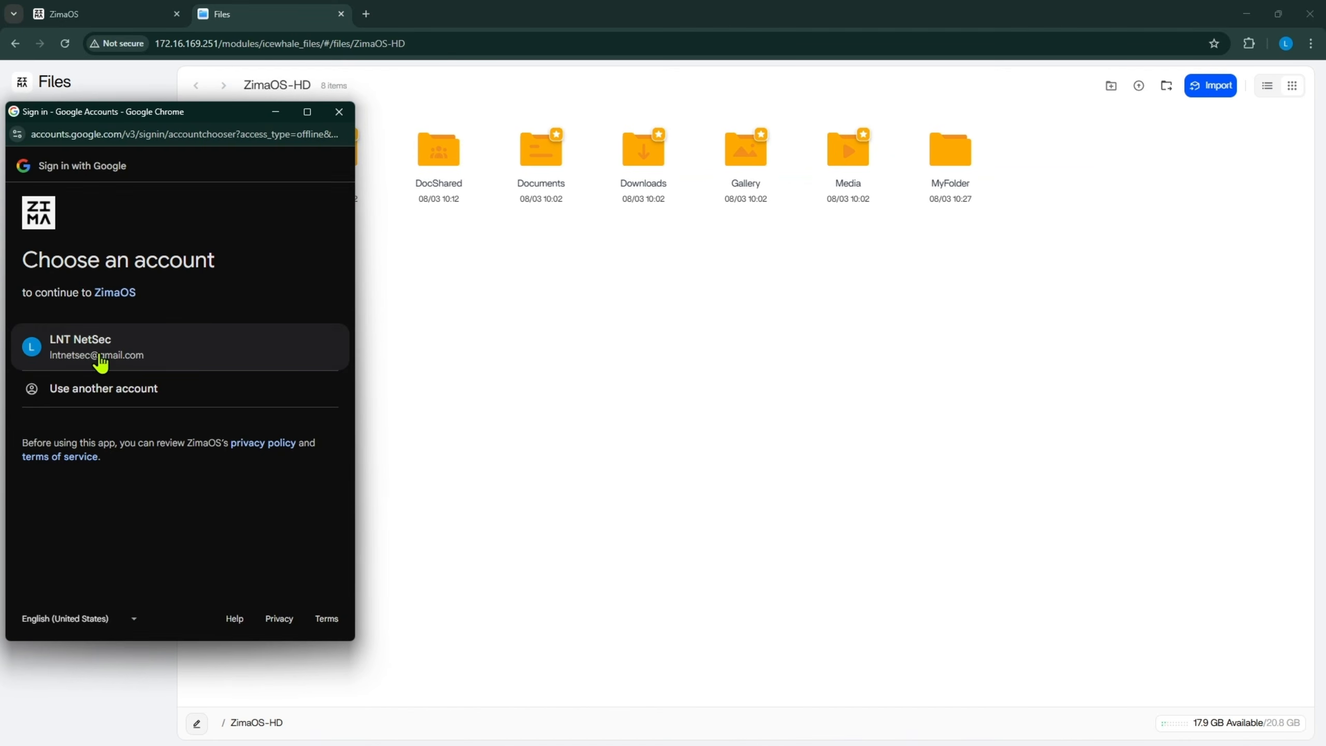
pyautogui.click(100, 361)
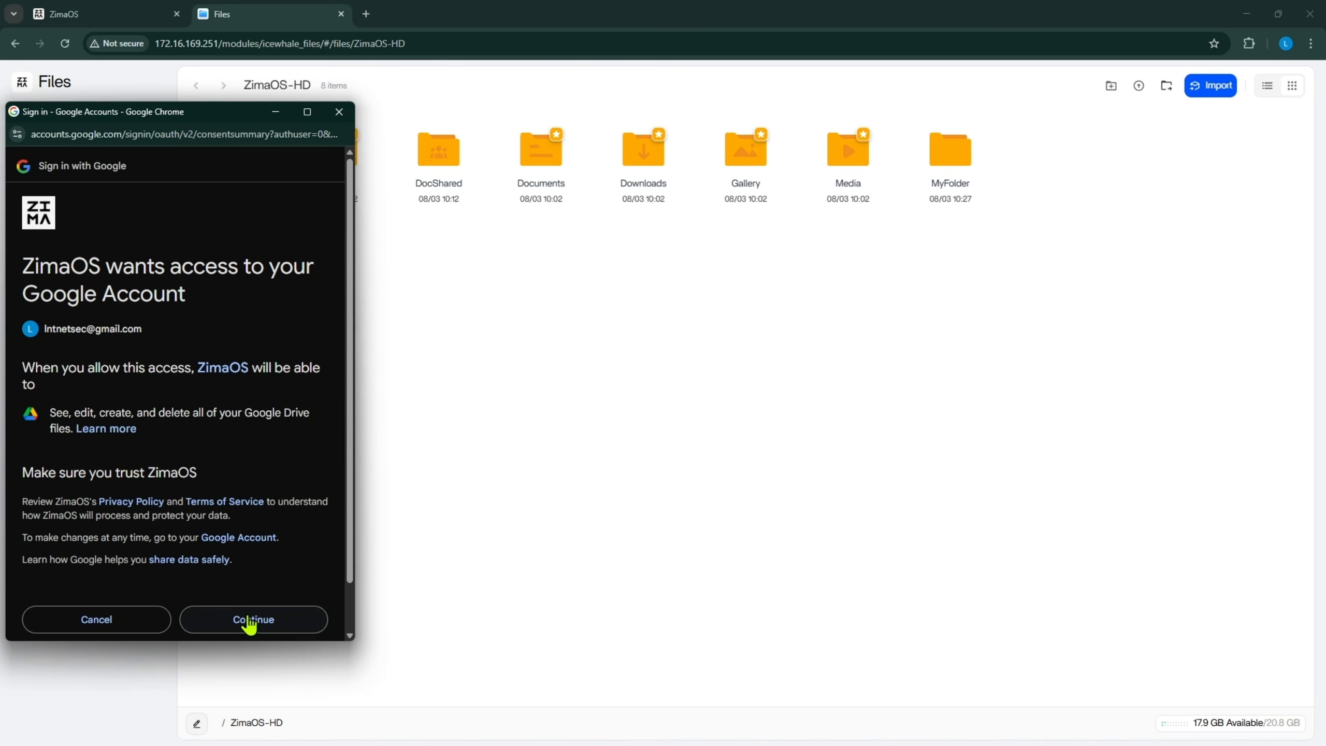
pyautogui.click(253, 619)
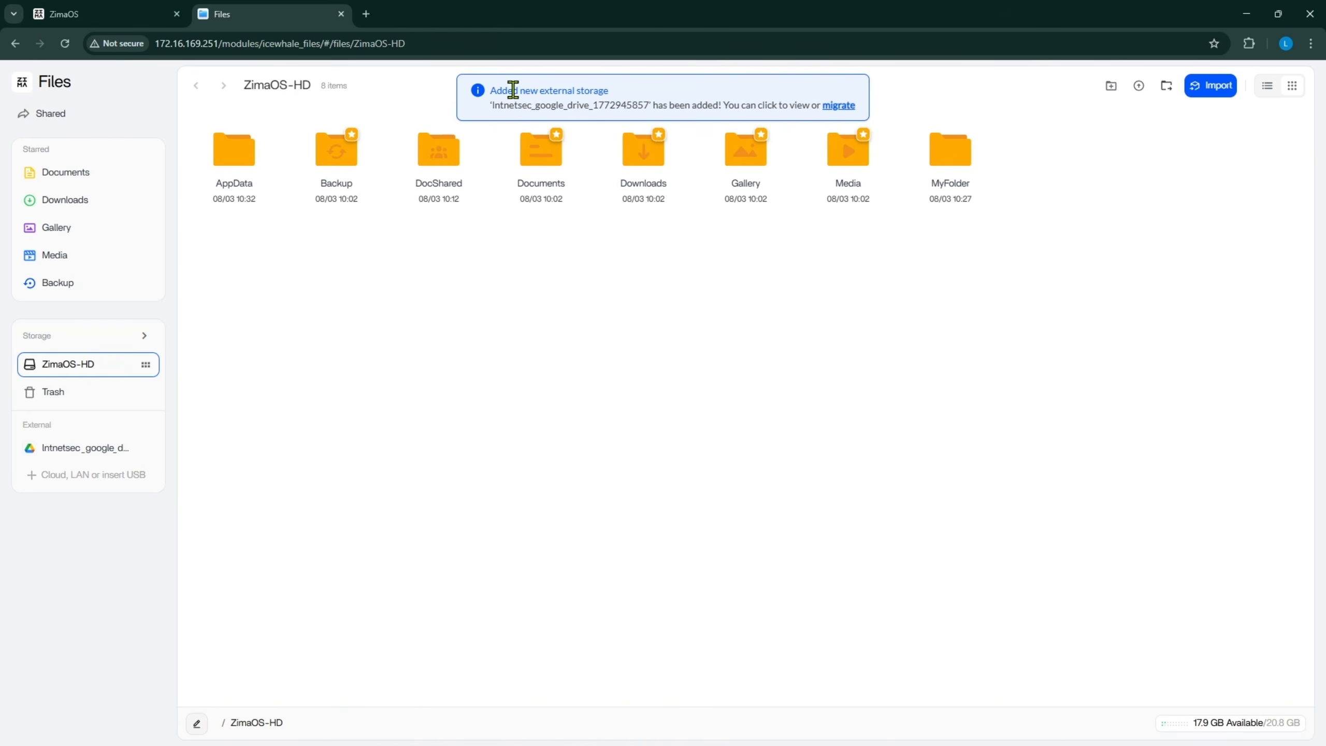
pyautogui.moveTo(513, 90); pyautogui.dragTo(578, 96)
pyautogui.moveTo(667, 387); pyautogui.dragTo(667, 390)
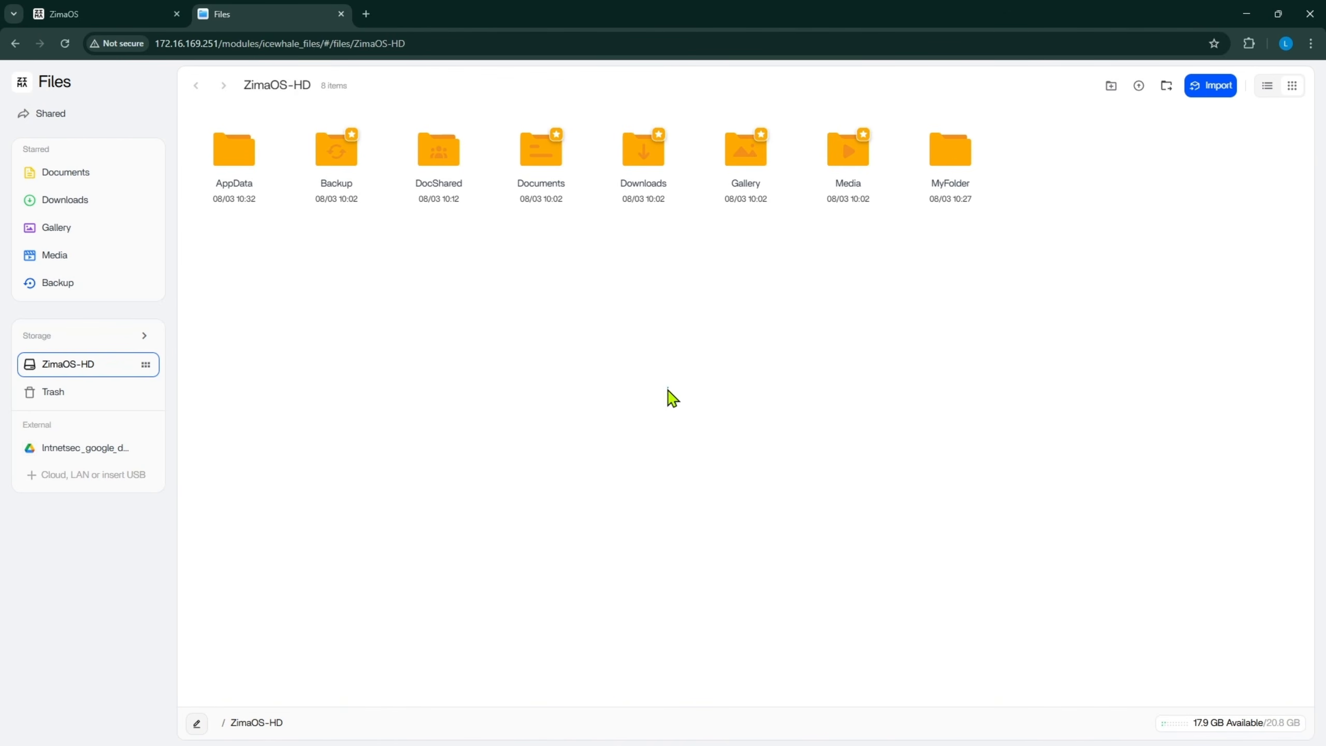
pyautogui.click(94, 450)
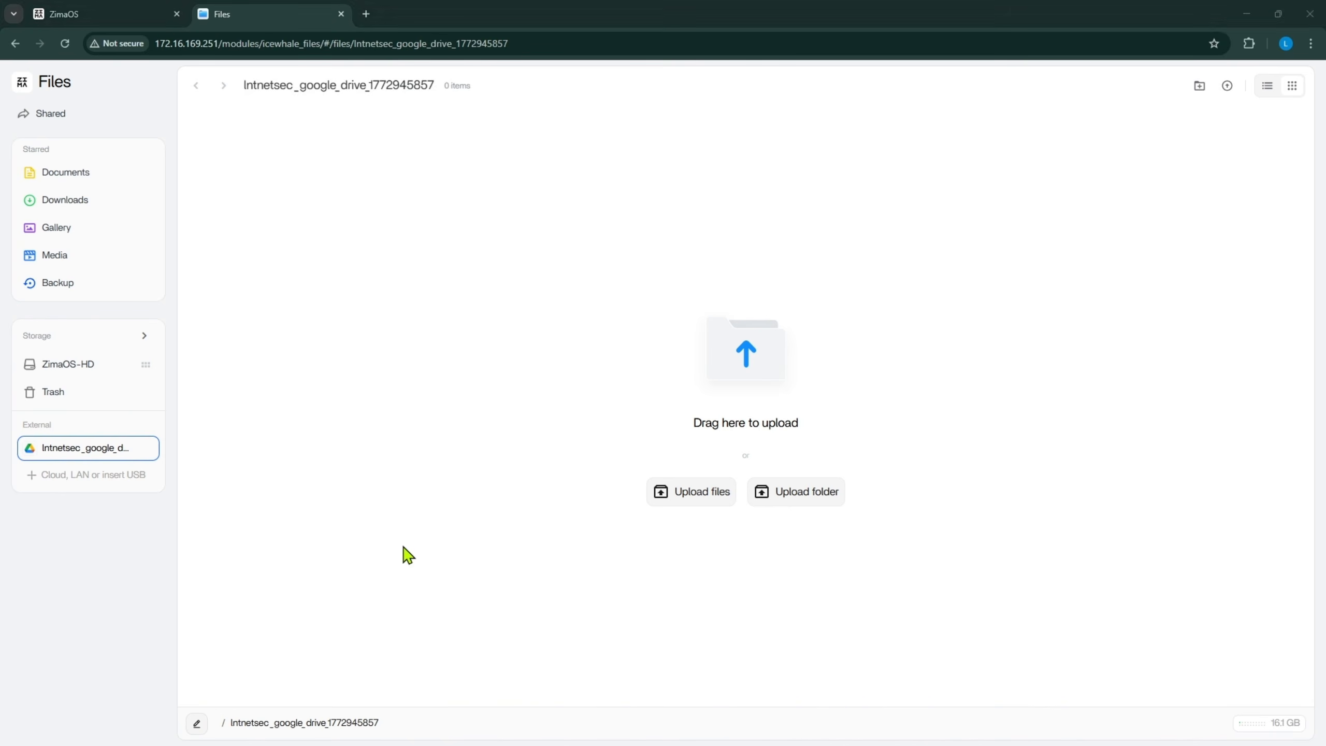
# - Upload Simple Gantt chart1.xlsx and zoomit (1).png to My Drive in Google Drive
pyautogui.click(366, 13)
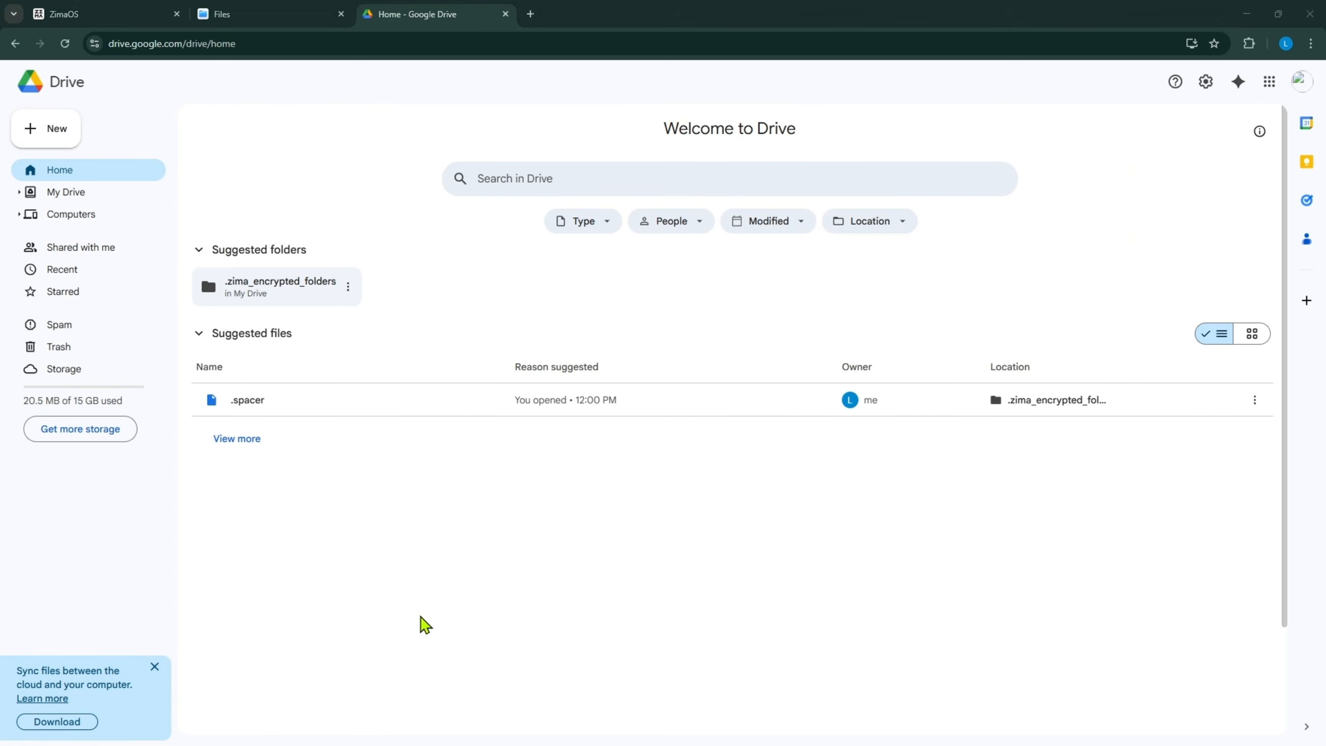
pyautogui.click(78, 193)
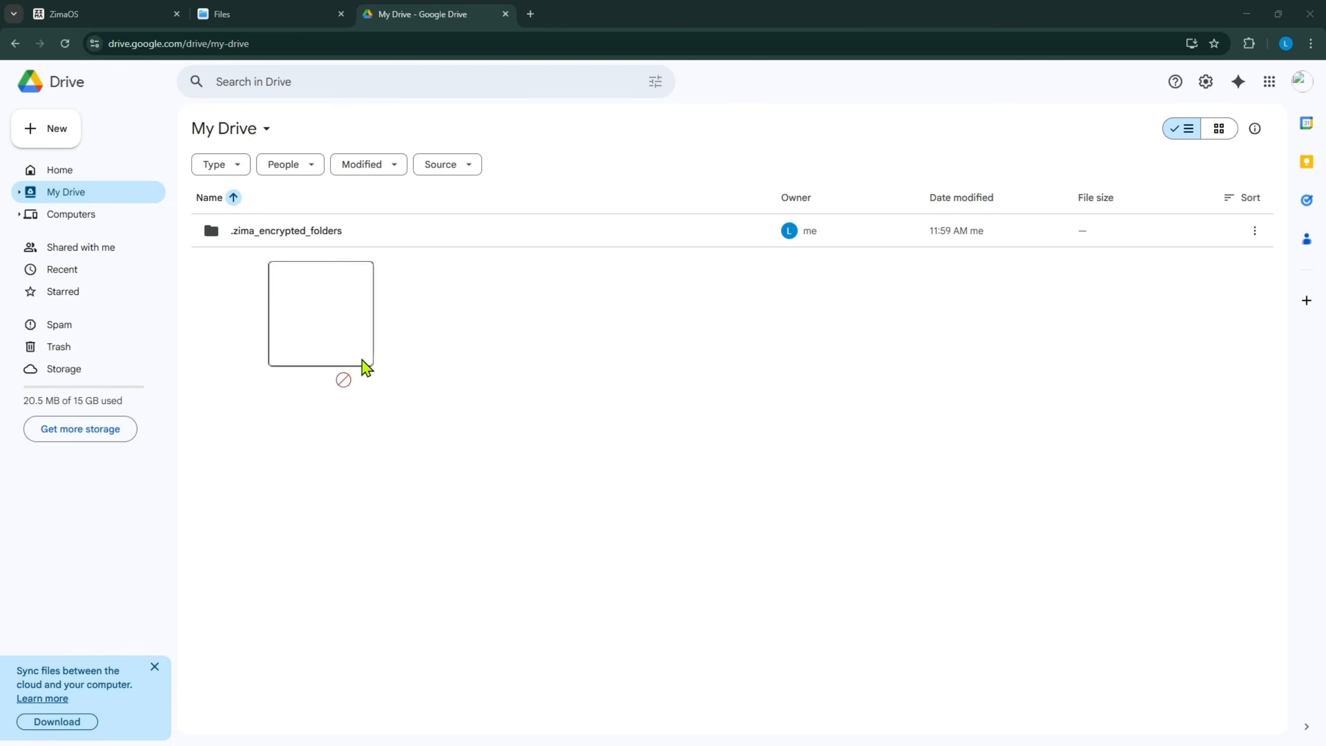
pyautogui.moveTo(364, 367); pyautogui.dragTo(601, 541)
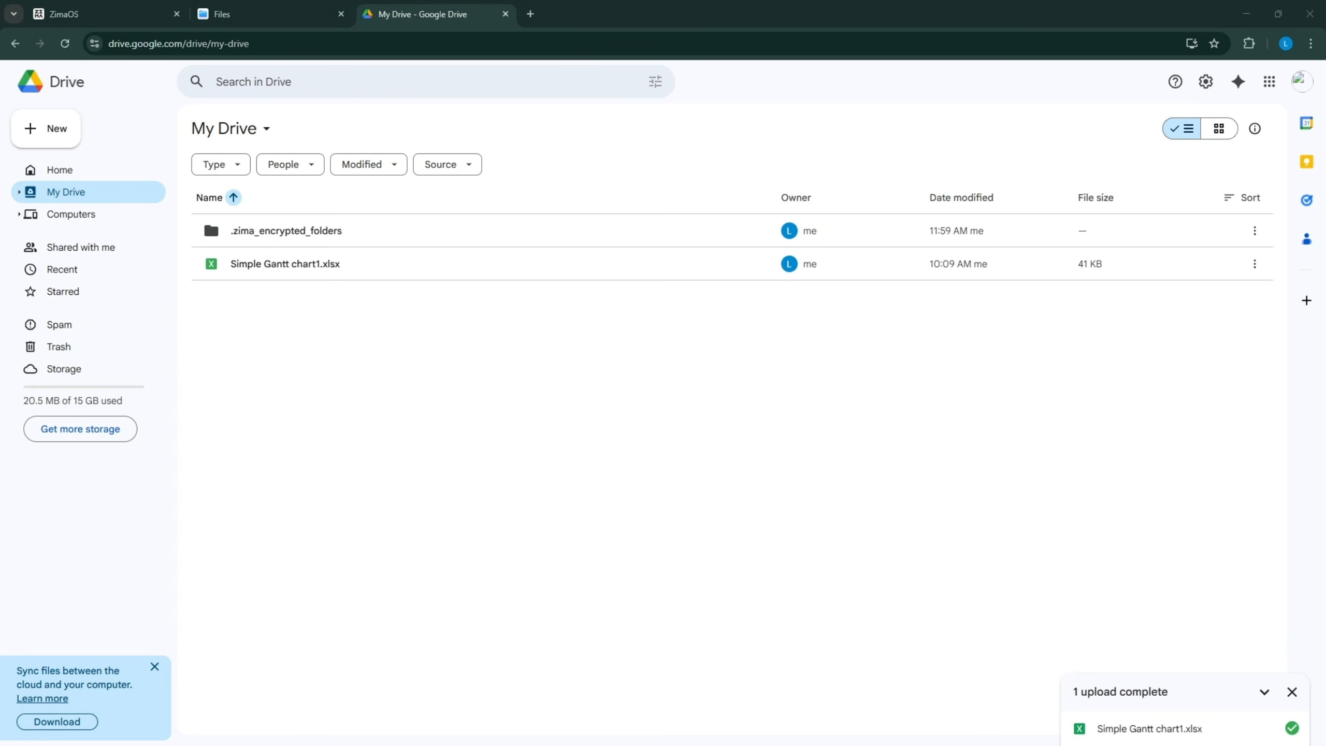
pyautogui.moveTo(304, 482); pyautogui.dragTo(476, 429)
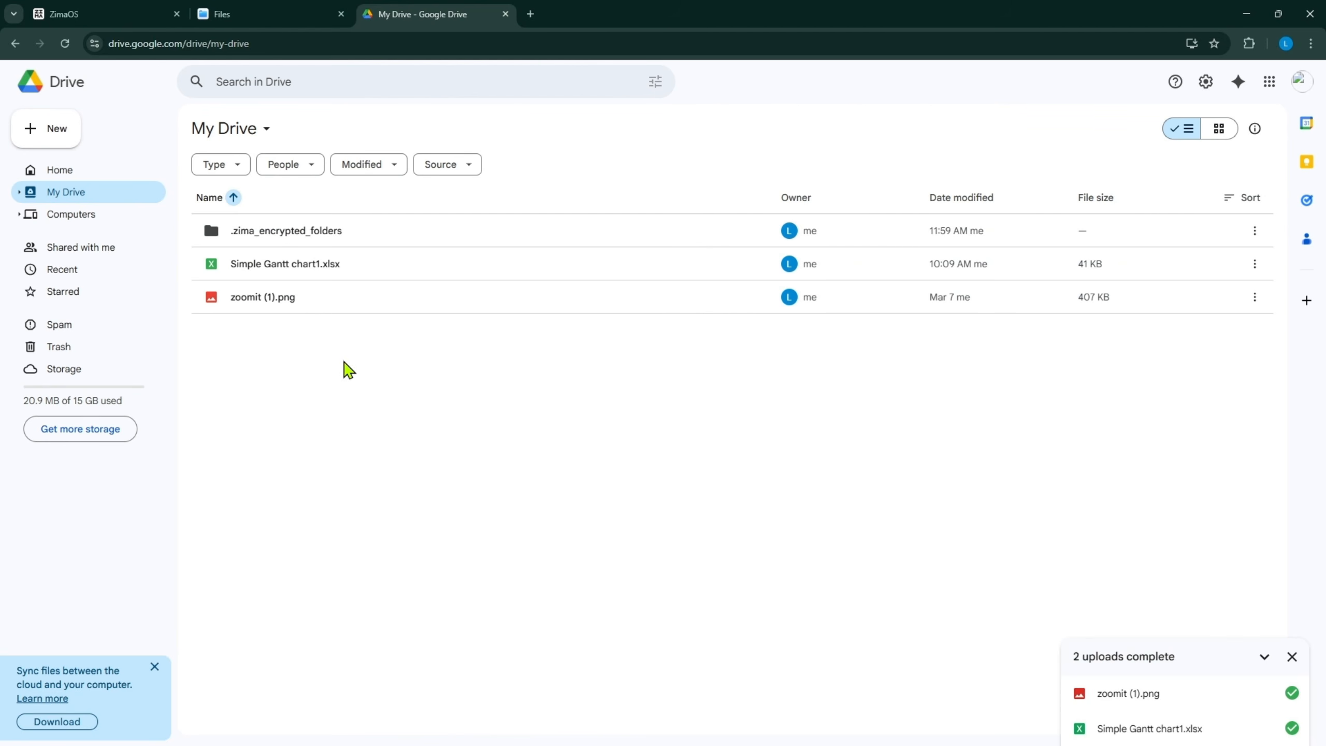
pyautogui.moveTo(346, 370); pyautogui.dragTo(314, 263)
pyautogui.click(423, 440)
# - Refresh the Google Drive folder in ZimaOS Files and select both uploaded files
pyautogui.click(264, 13)
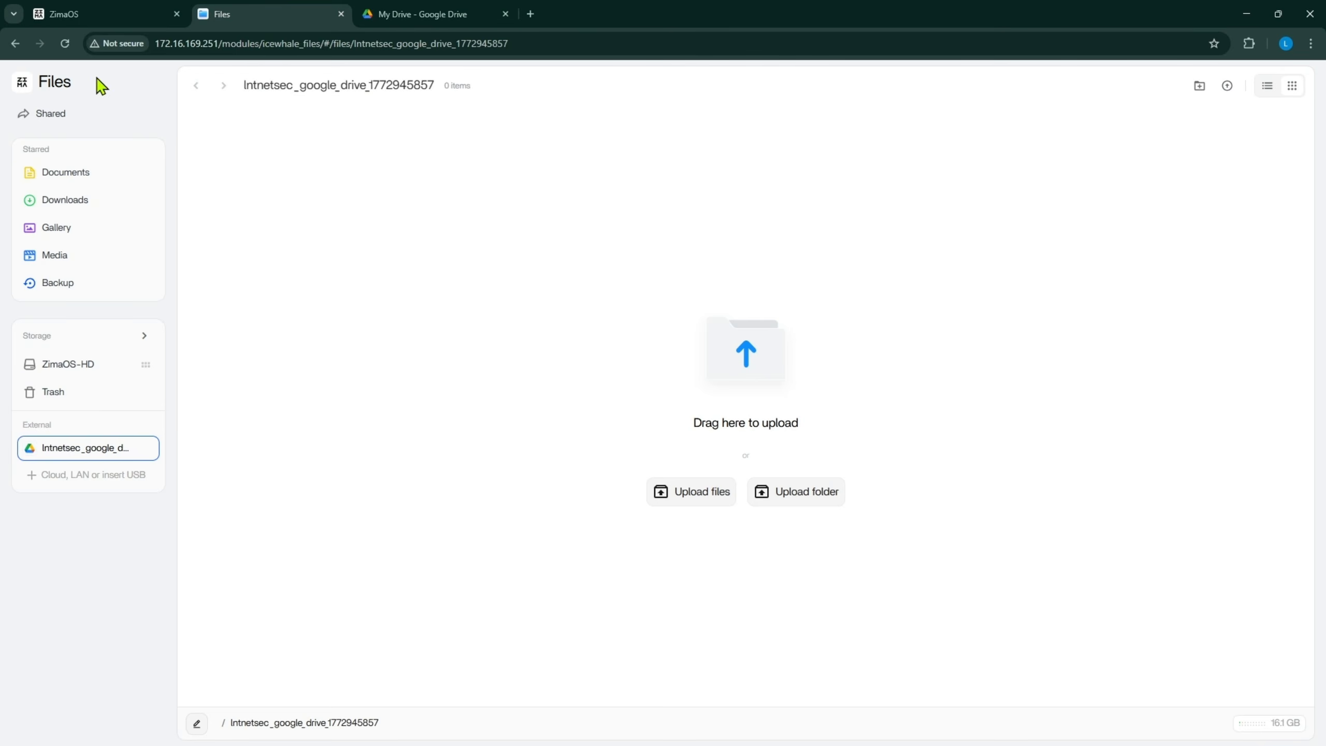
pyautogui.click(65, 44)
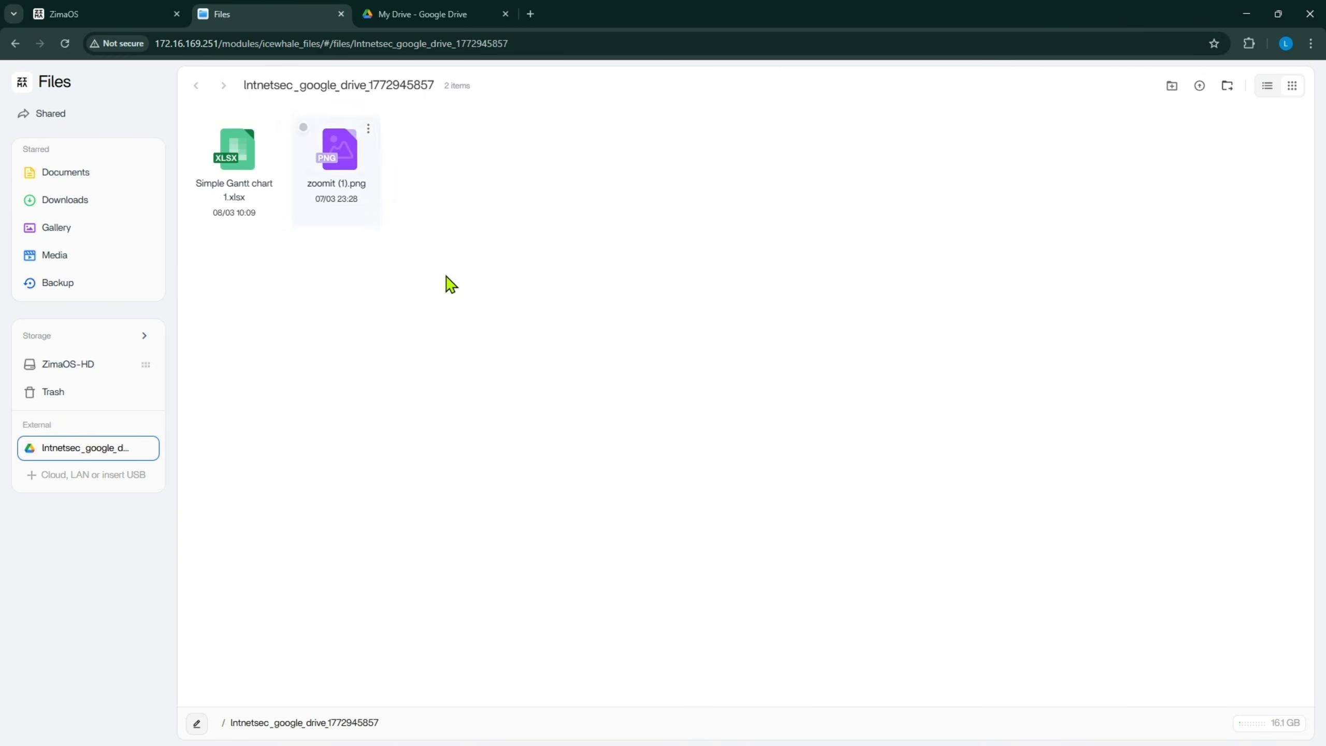
pyautogui.moveTo(444, 284); pyautogui.dragTo(152, 128)
pyautogui.click(400, 265)
pyautogui.moveTo(439, 273); pyautogui.dragTo(208, 132)
pyautogui.click(293, 163)
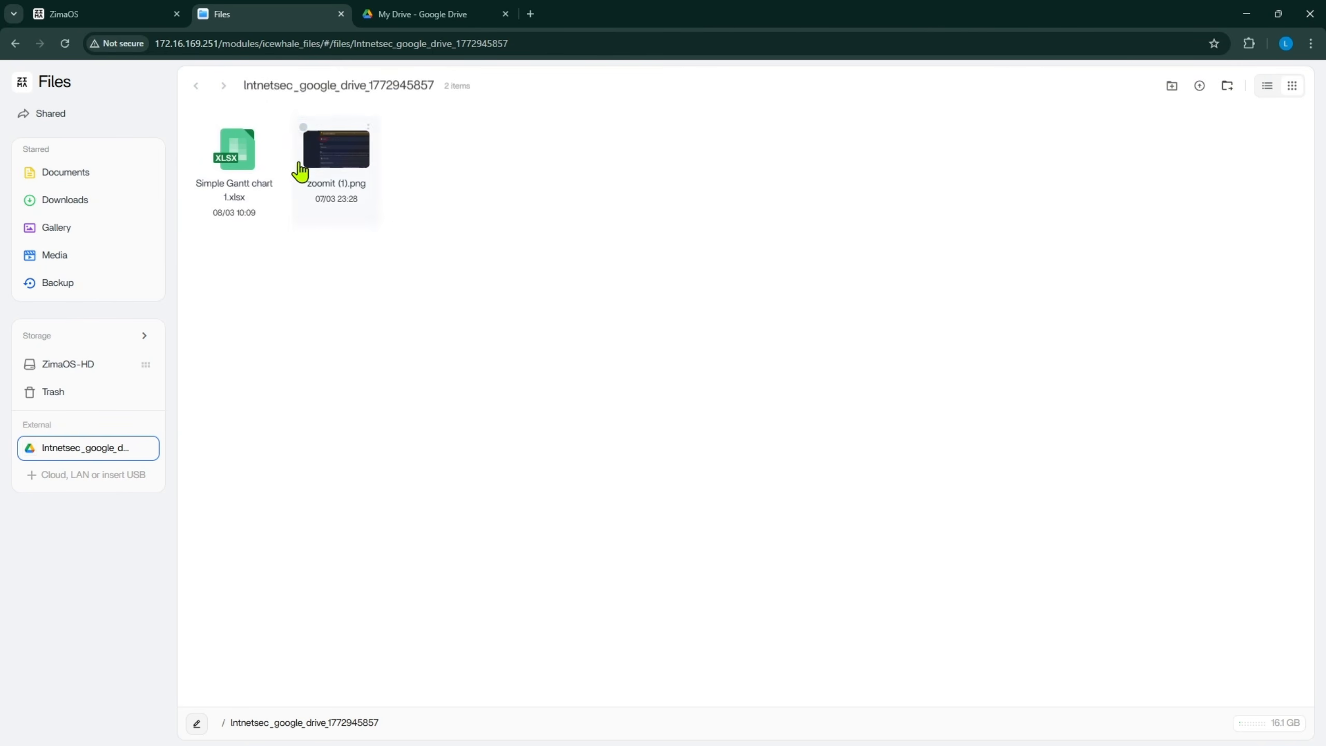
# - Preview Simple Gantt chart1.xlsx from Google Drive, then go back to the Google Drive tab
pyautogui.click(245, 153)
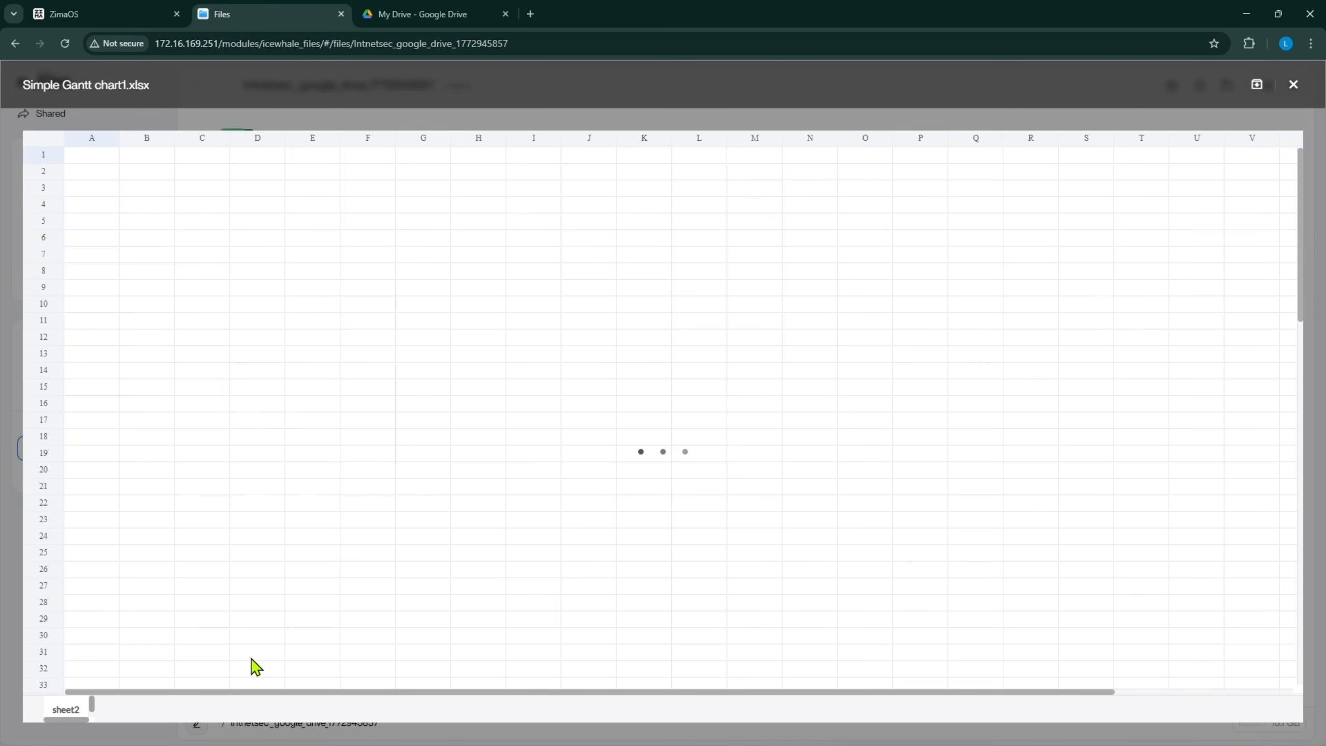
pyautogui.click(267, 468)
pyautogui.scroll(-2, 293, 497)
pyautogui.scroll(2, 334, 522)
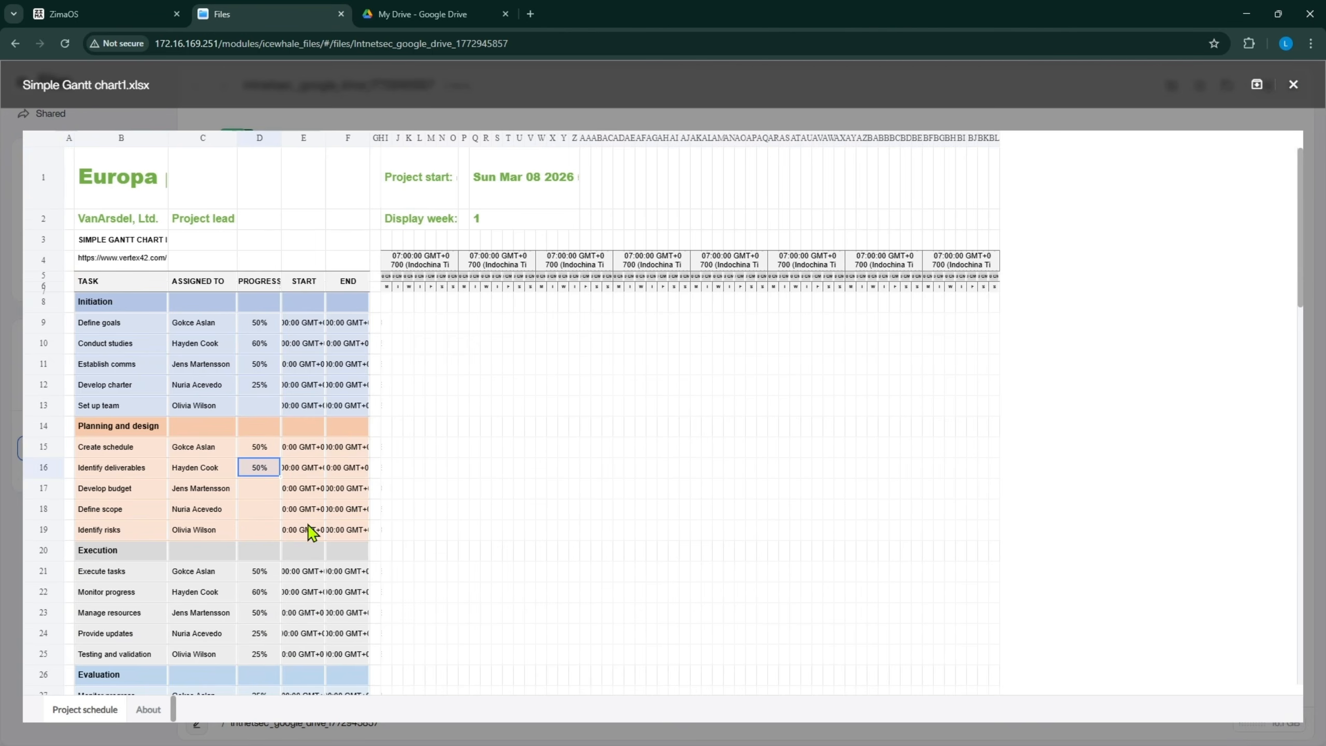
pyautogui.click(434, 11)
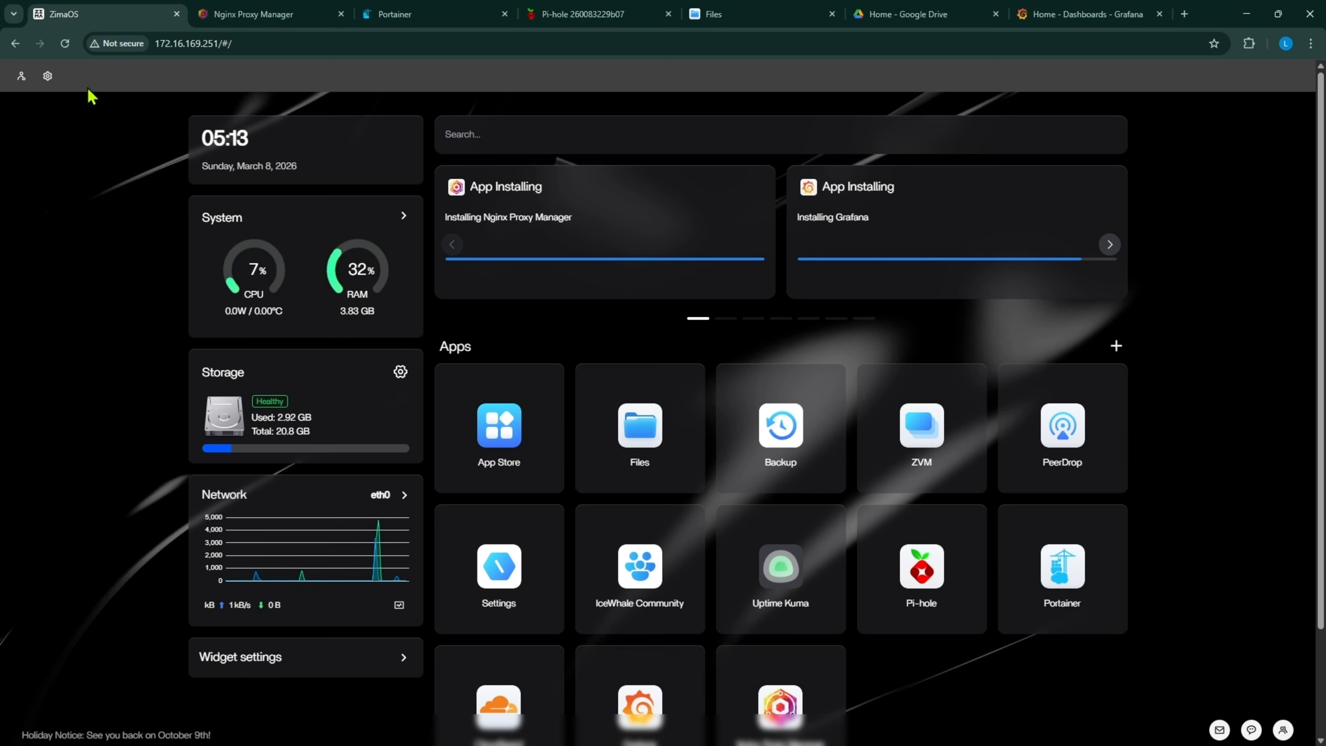
# - Reload the ZimaOS dashboard and open the App Store from its tile below the app grid
pyautogui.click(65, 44)
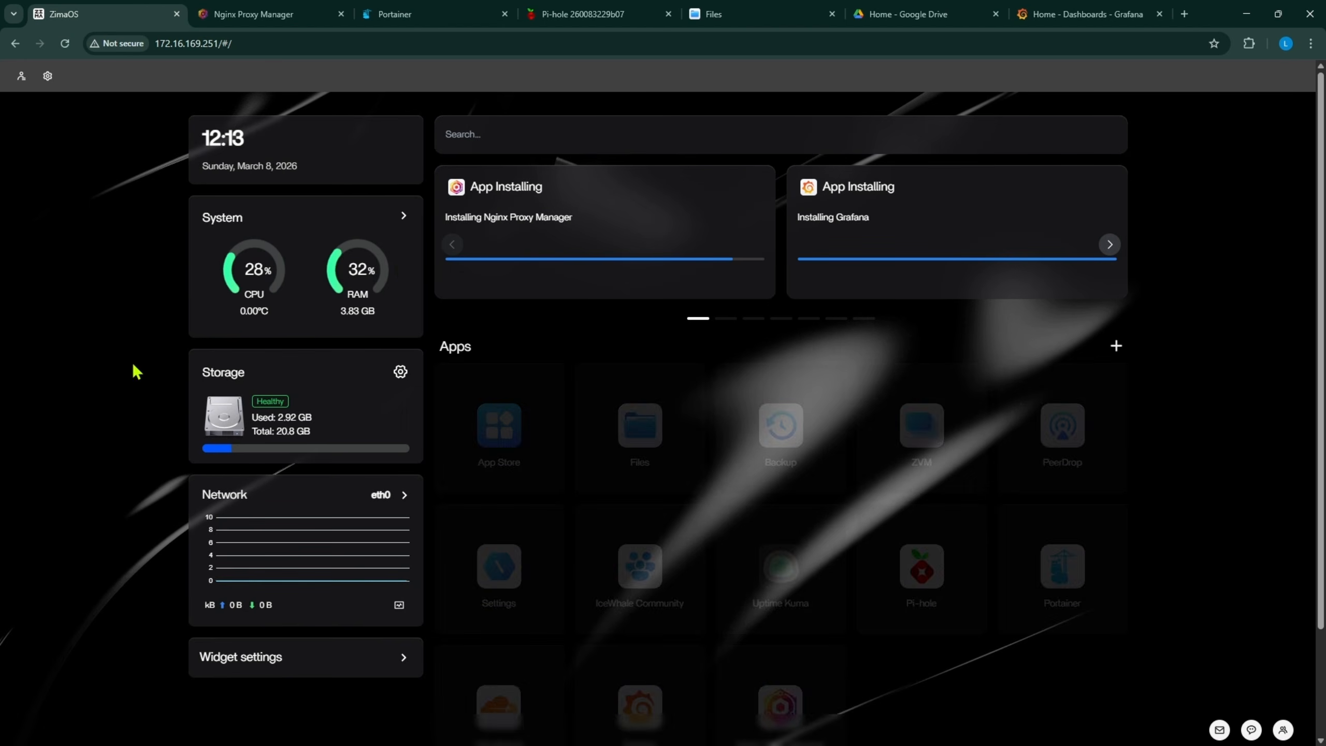
pyautogui.scroll(-2, 510, 437)
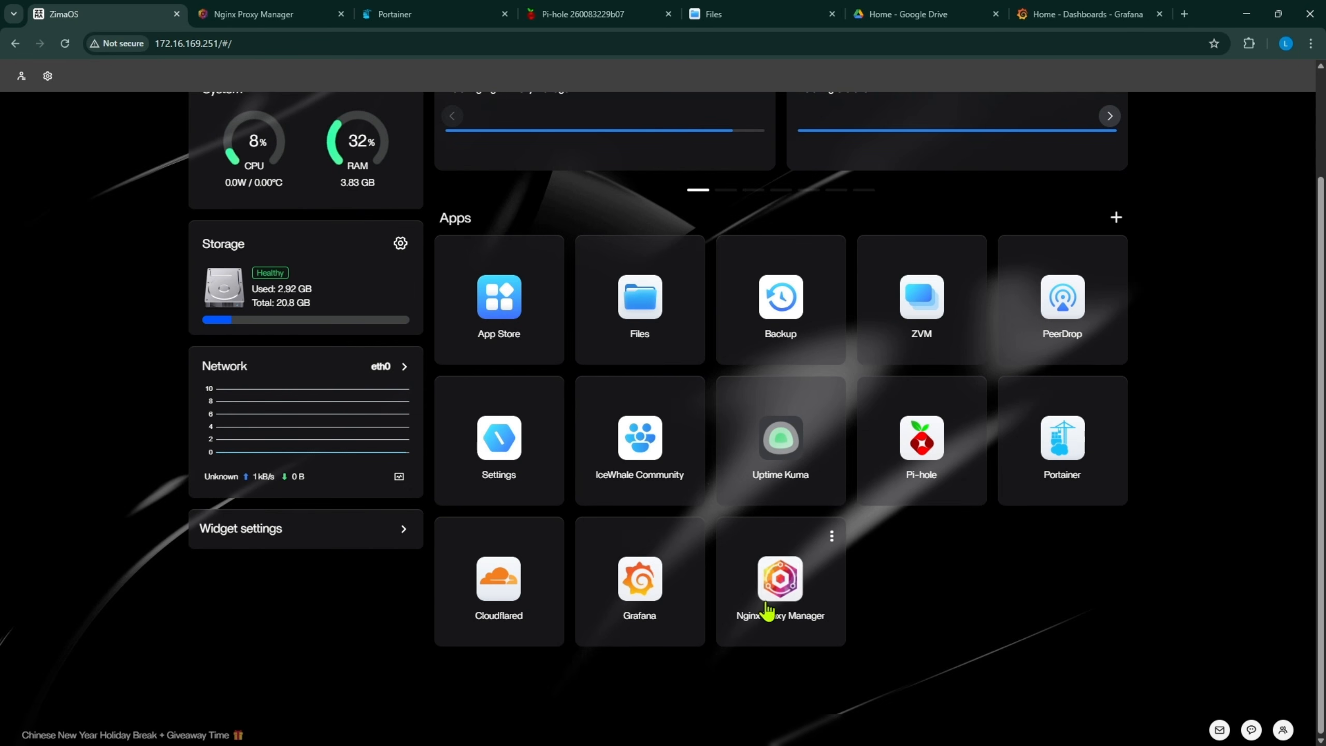
pyautogui.click(501, 311)
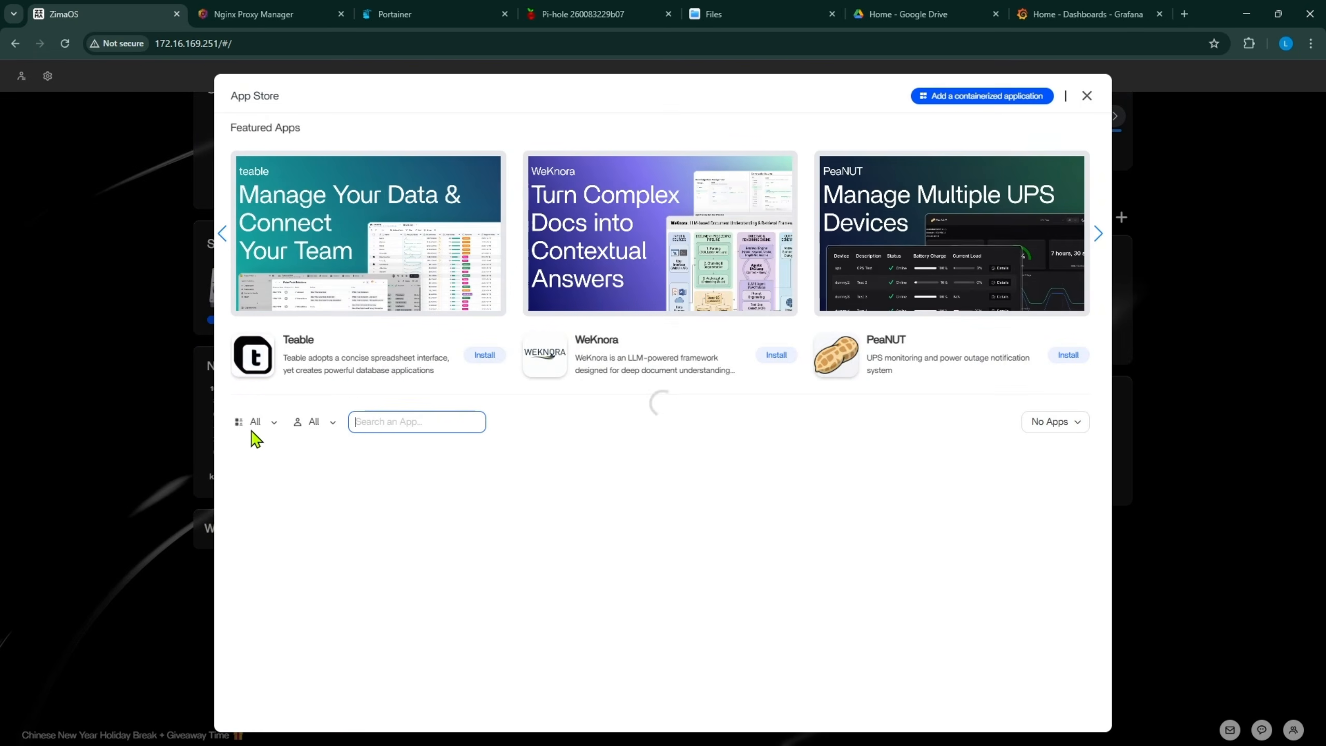
pyautogui.scroll(-2, 714, 558)
pyautogui.scroll(-2, 423, 429)
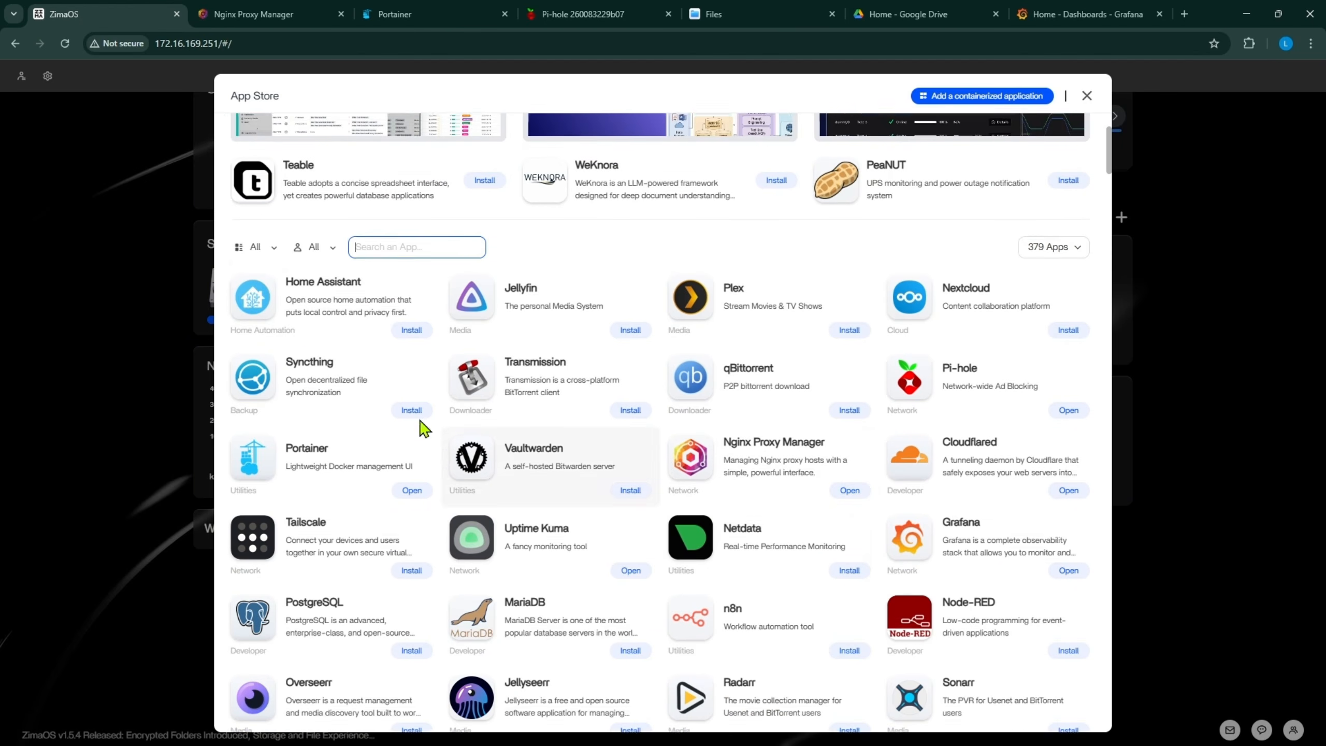
pyautogui.scroll(-6, 613, 401)
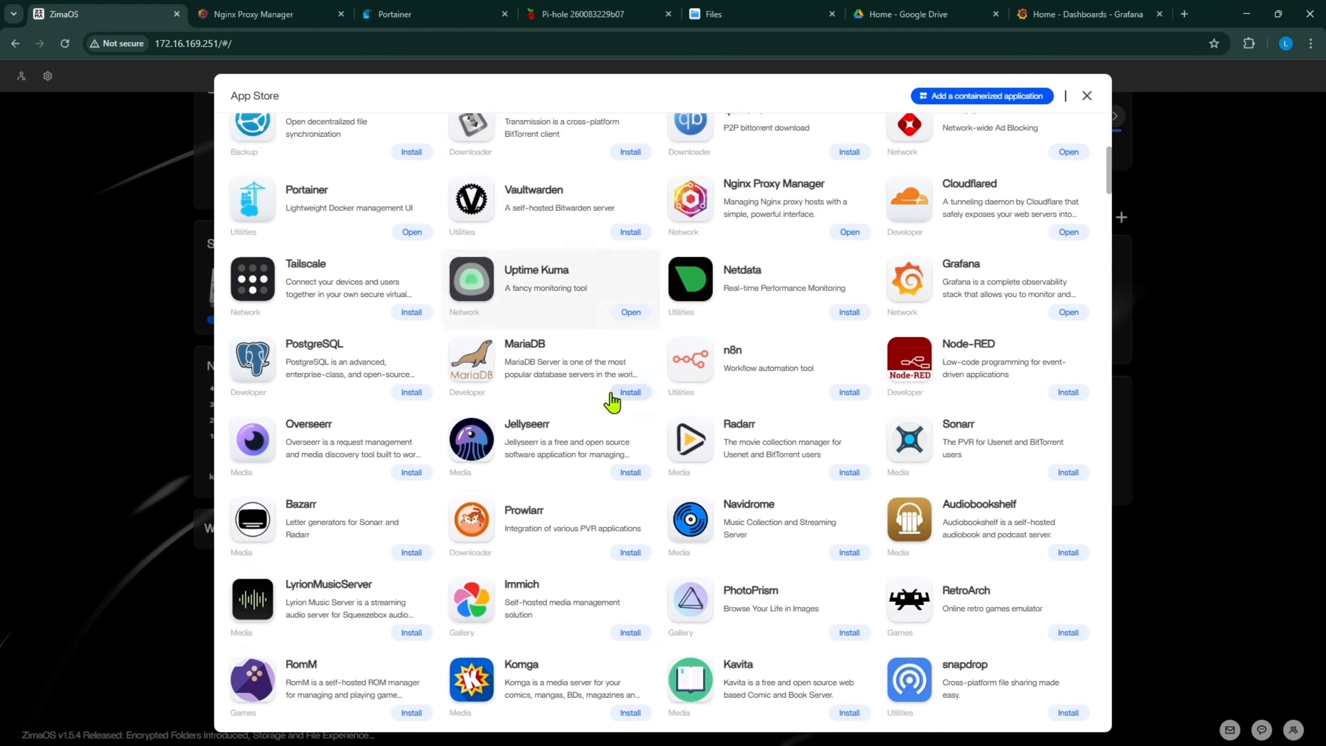
pyautogui.scroll(3, 610, 401)
pyautogui.scroll(-1, 606, 405)
pyautogui.scroll(-20, 604, 406)
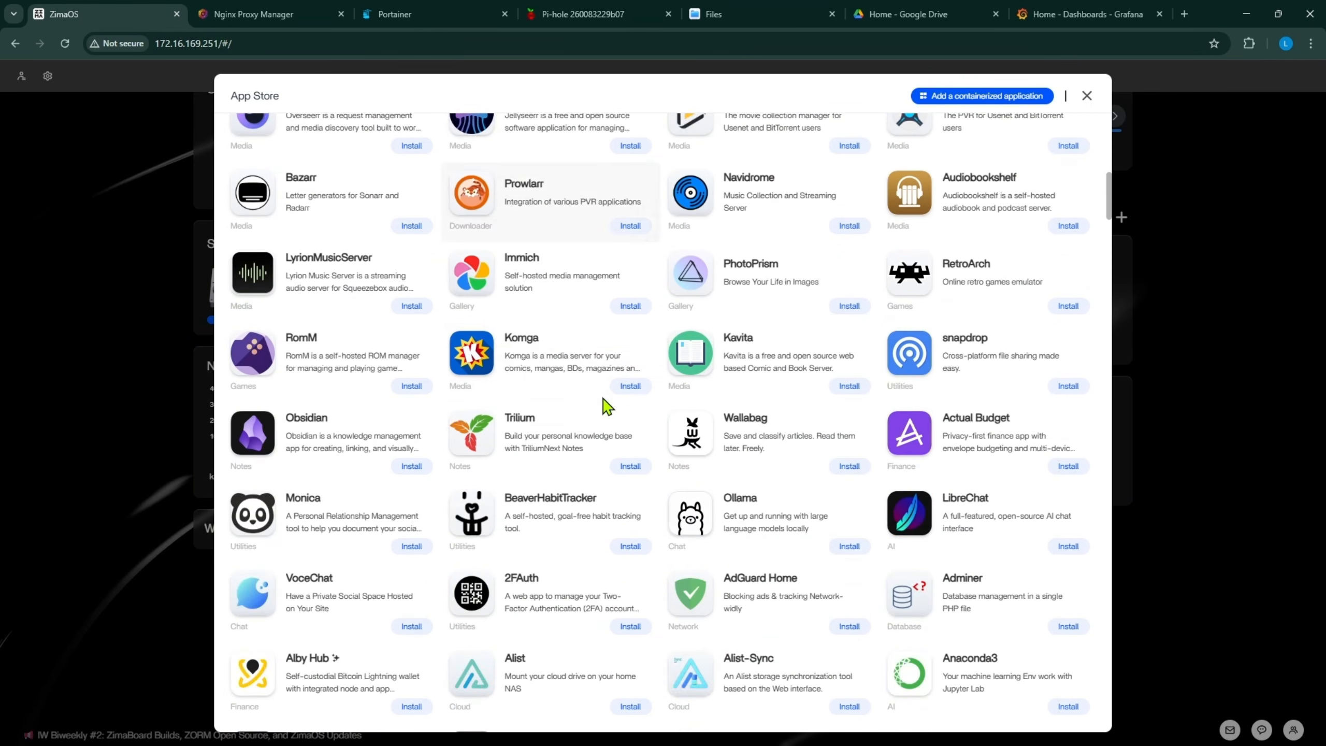
pyautogui.scroll(-3, 600, 411)
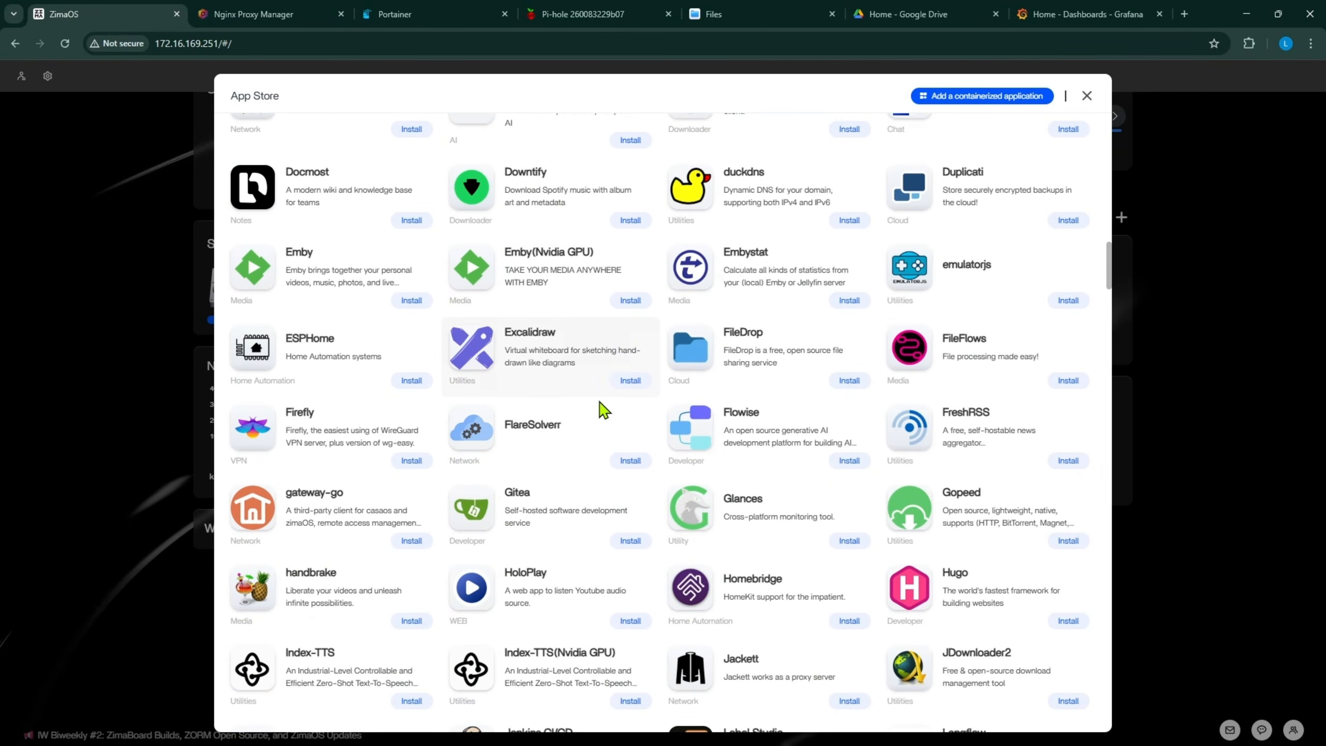
pyautogui.scroll(20, 601, 409)
pyautogui.scroll(7, 603, 410)
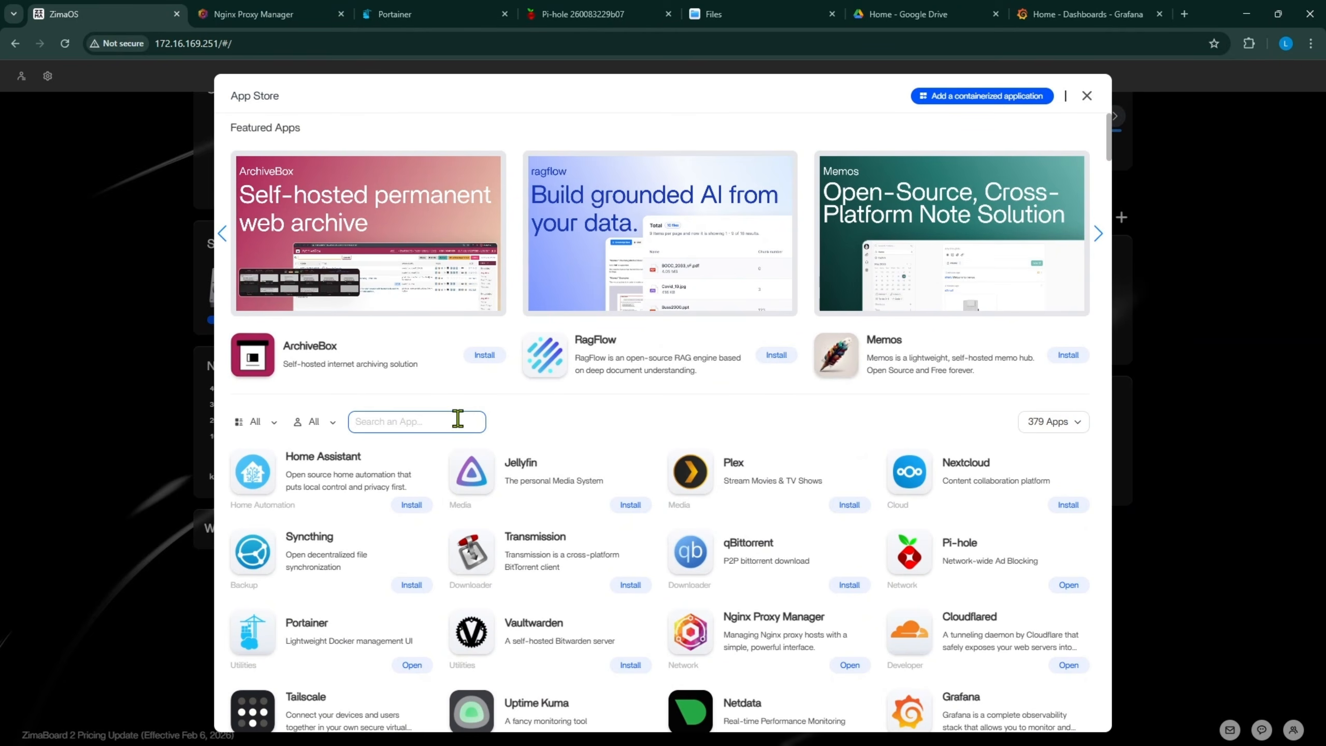
pyautogui.click(257, 421)
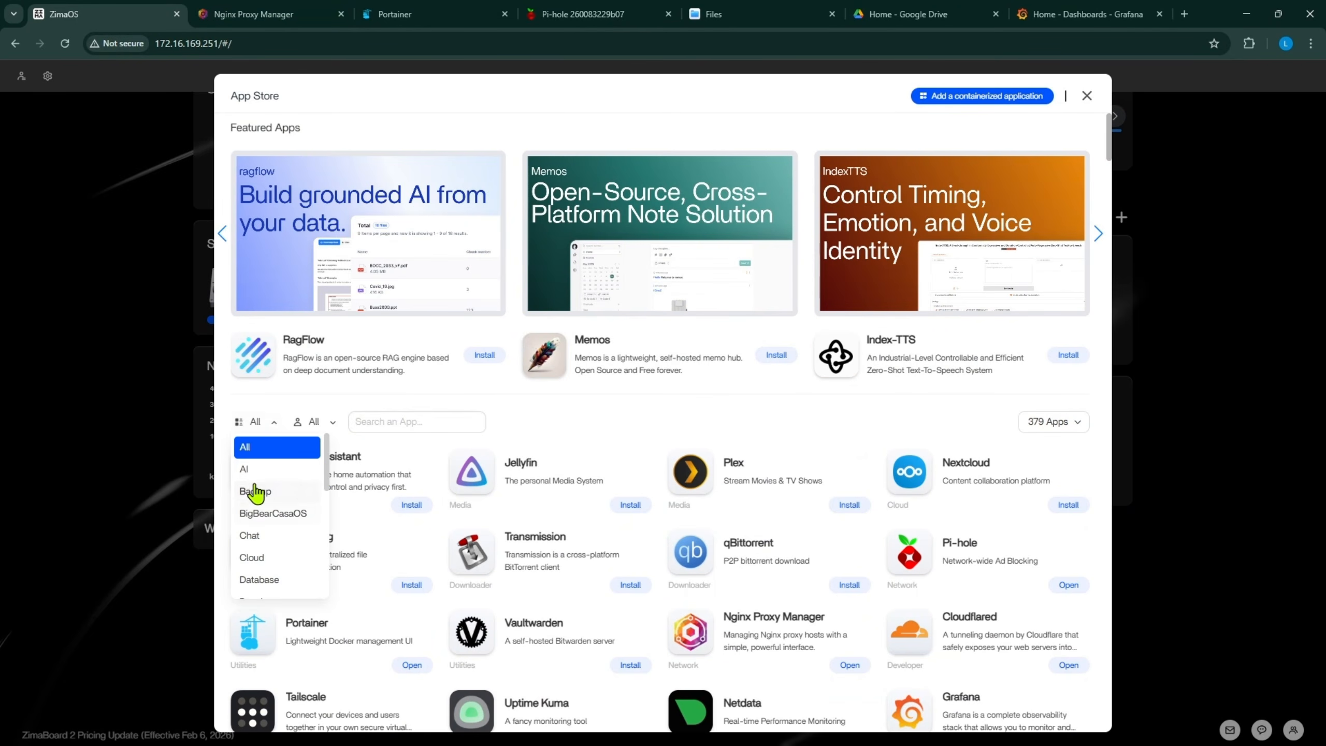
pyautogui.moveTo(326, 474); pyautogui.dragTo(327, 596)
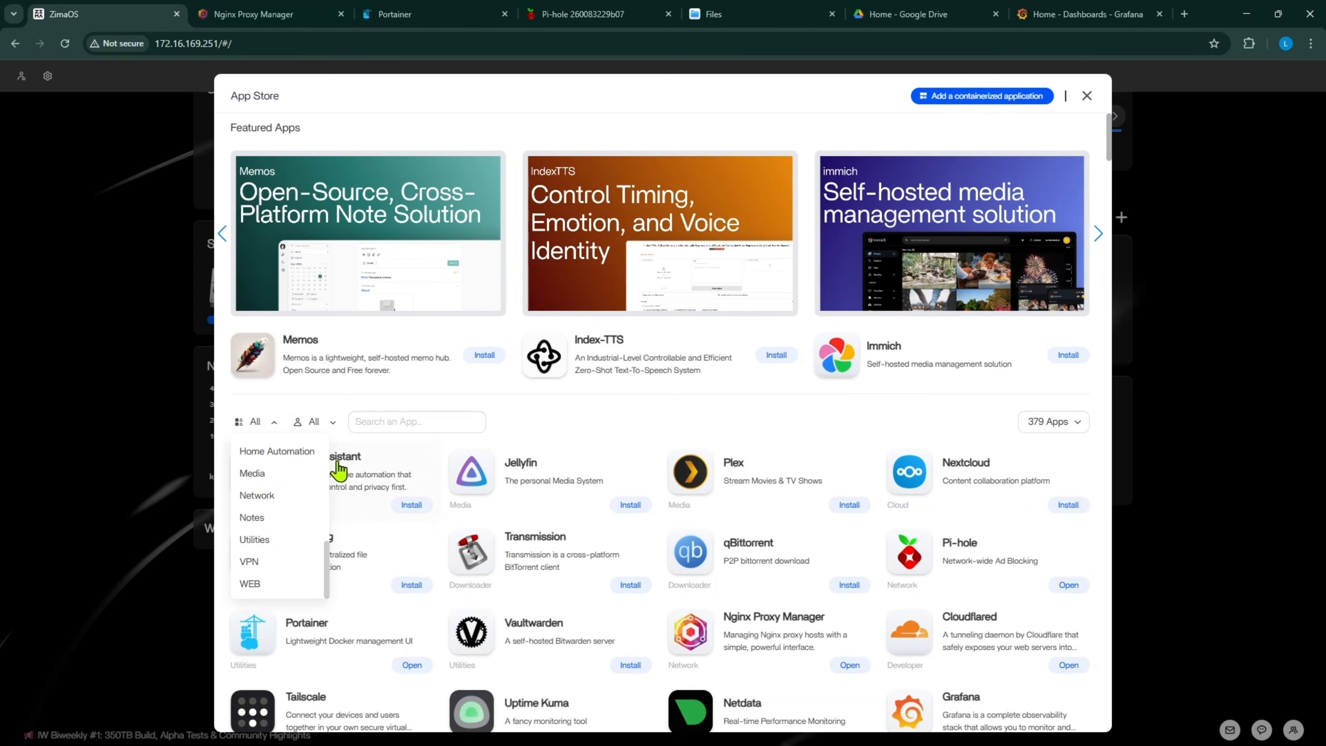
pyautogui.click(317, 422)
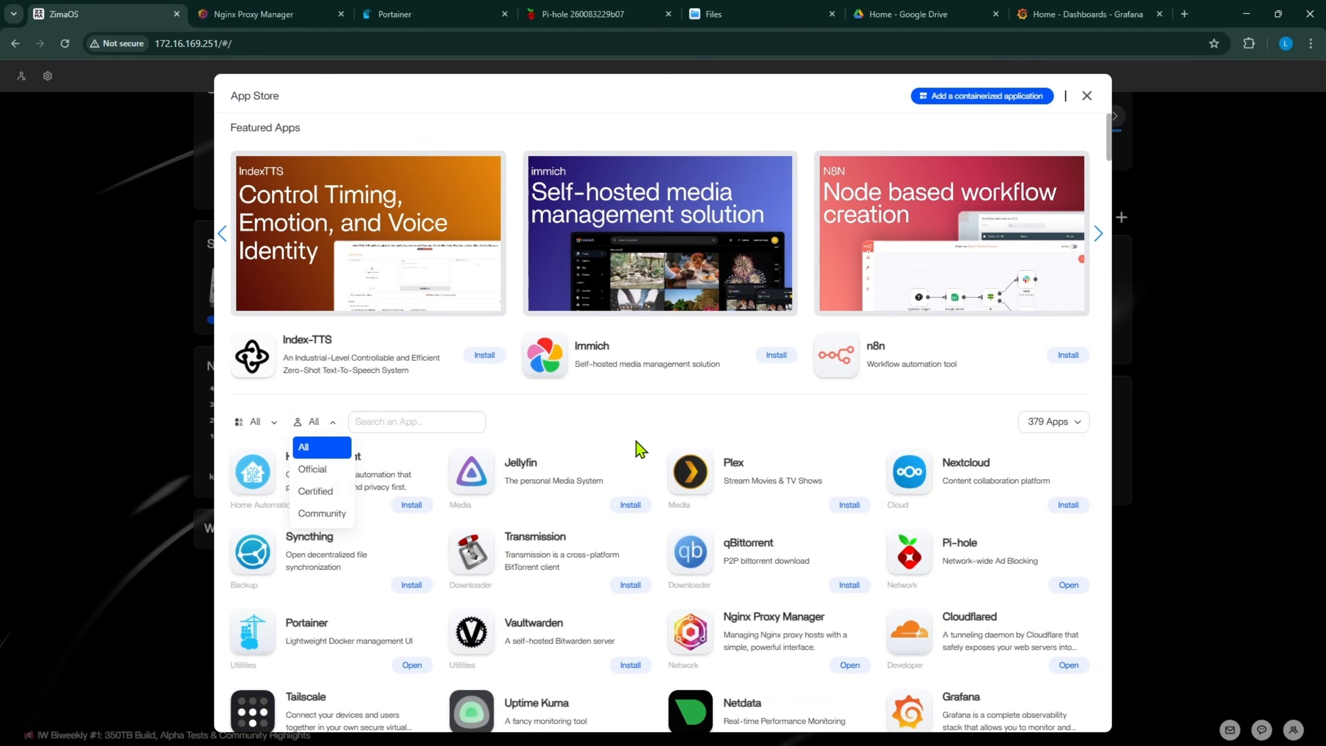
pyautogui.click(641, 449)
pyautogui.scroll(-3, 934, 501)
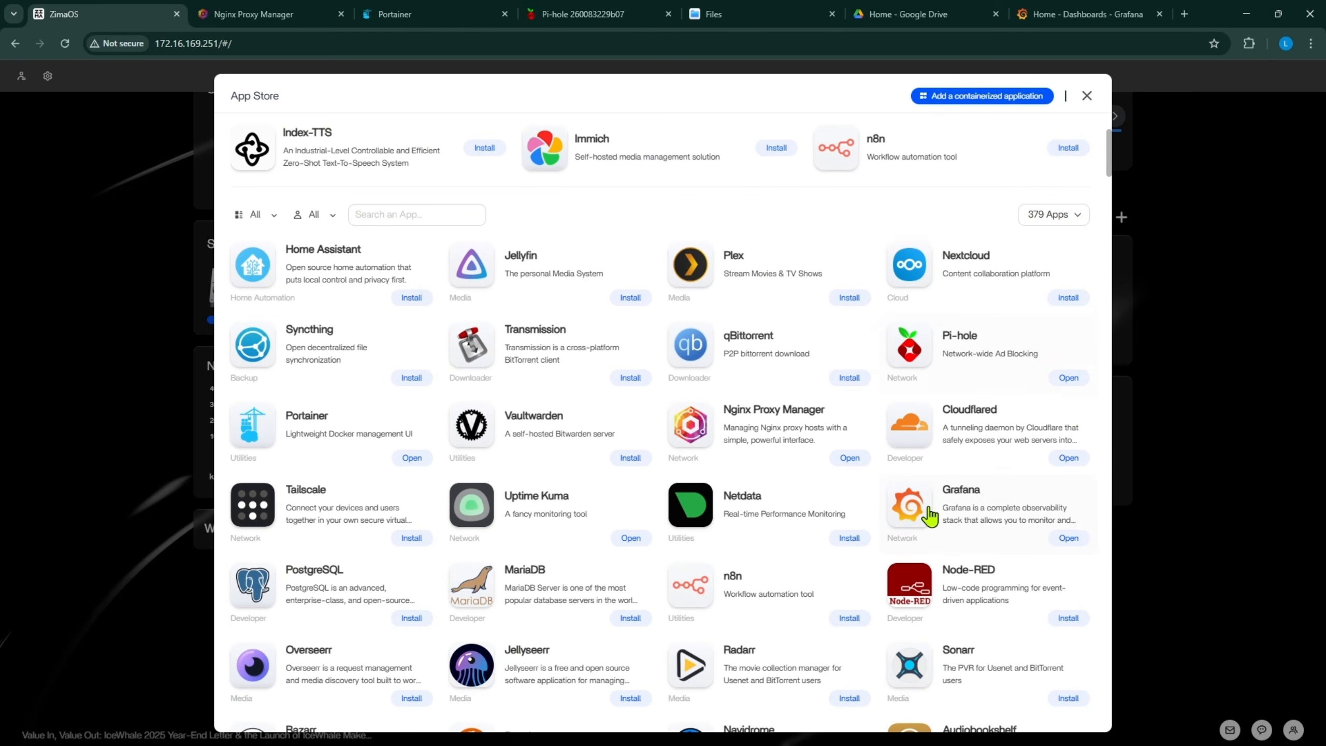
# - Close the App Store and return to the top of the dashboard's thirteen-app grid
pyautogui.click(1086, 96)
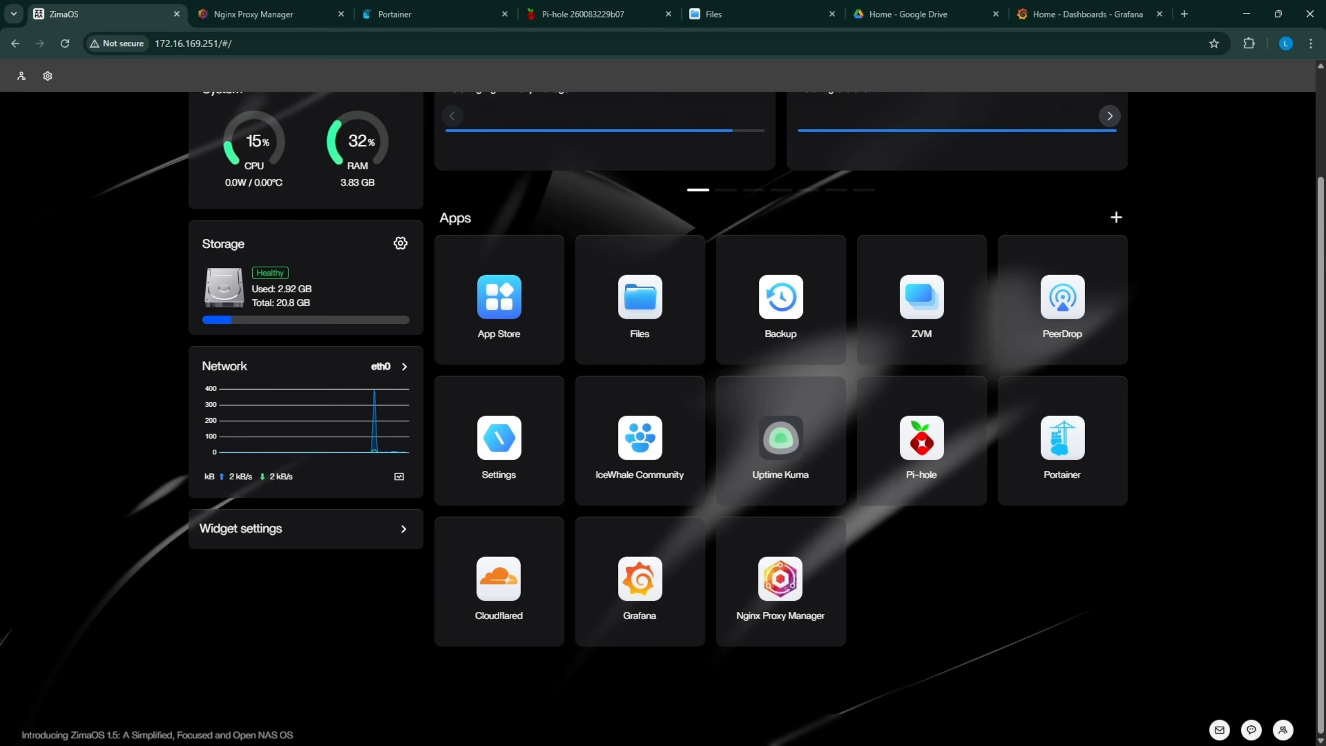
pyautogui.scroll(1, 396, 583)
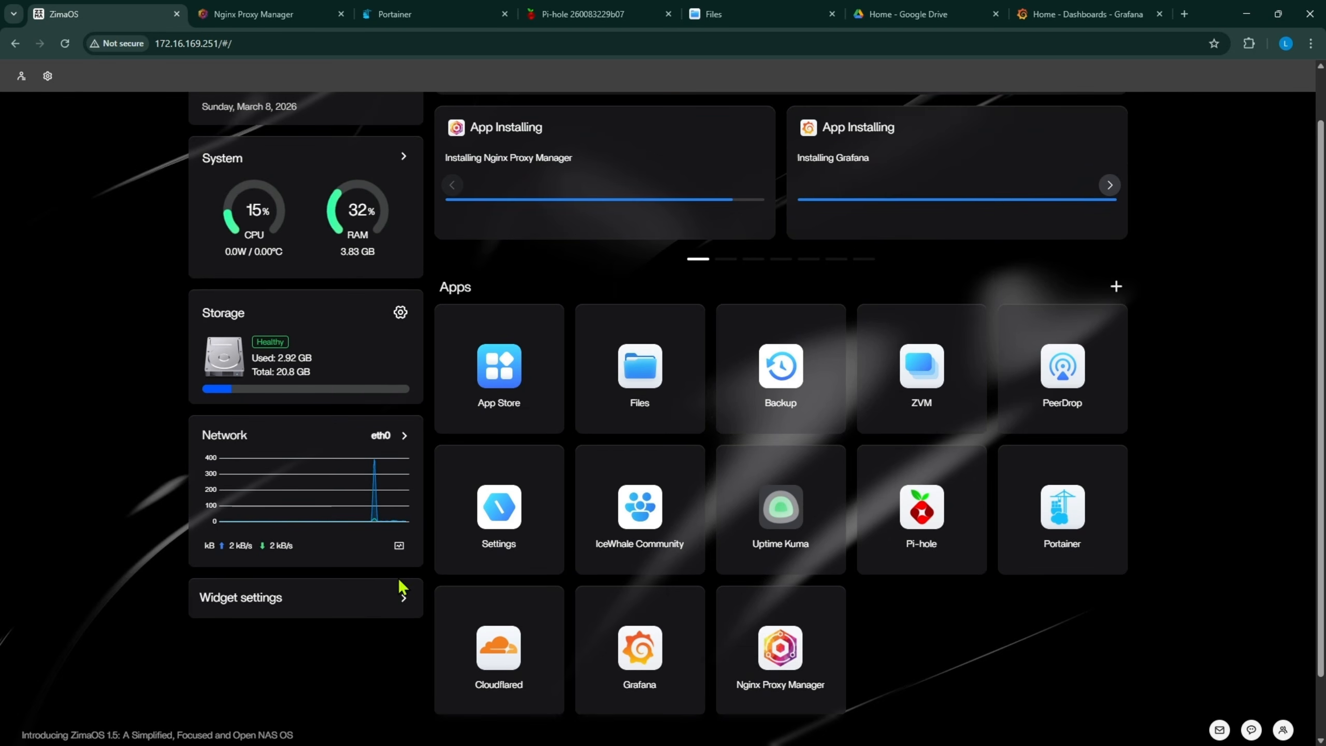